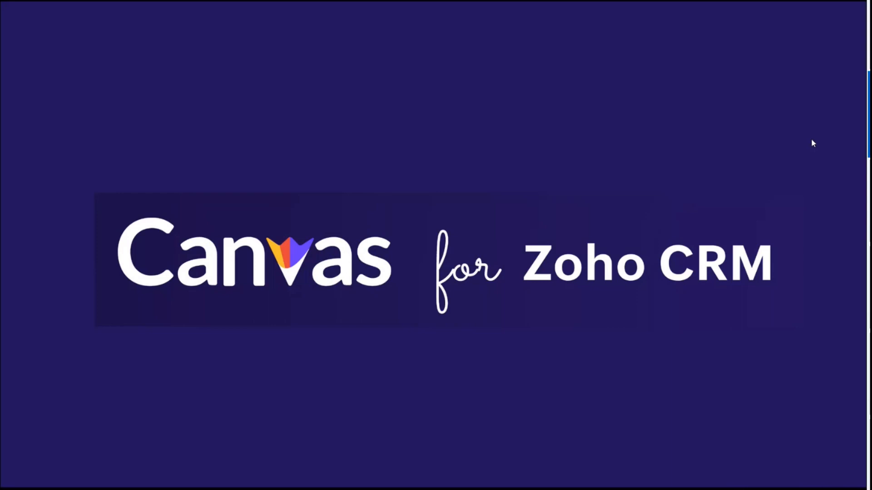
# Switch to Zoho CRM in the browser and open the first record in the Contacts list.
pyautogui.hotkey('alt', 'Tab')
pyautogui.hotkey('alt', 'Tab')
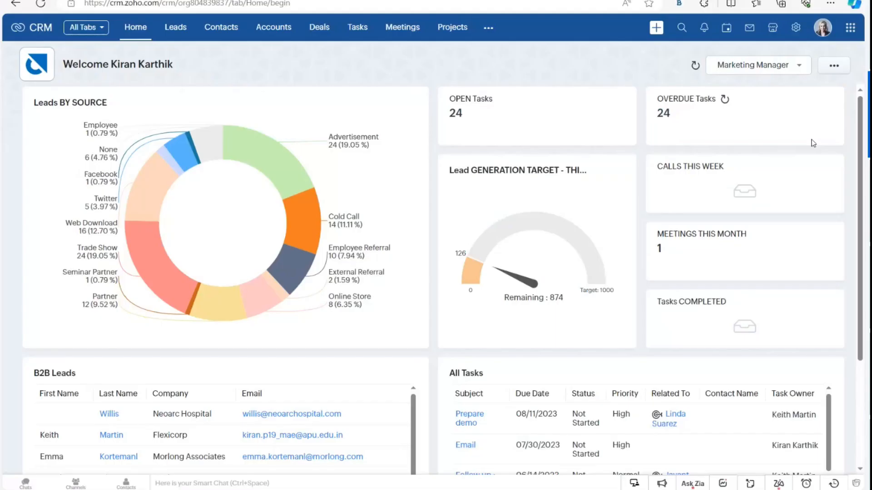
pyautogui.click(223, 29)
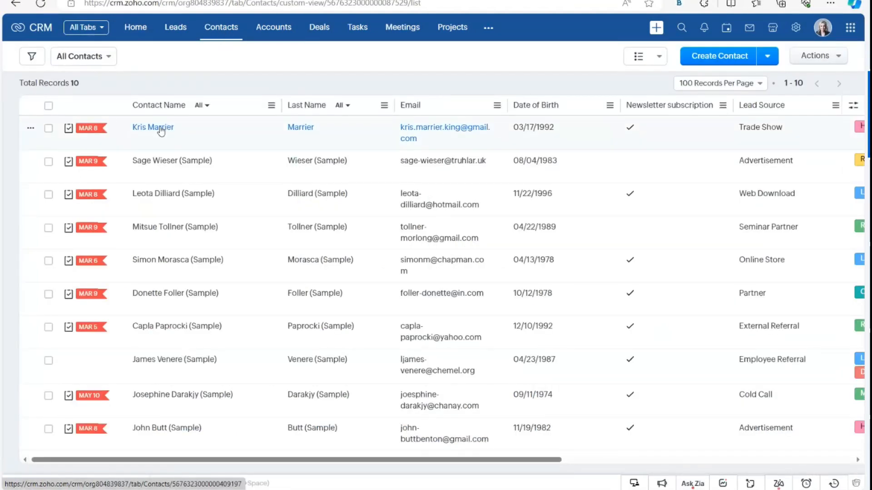
pyautogui.click(159, 129)
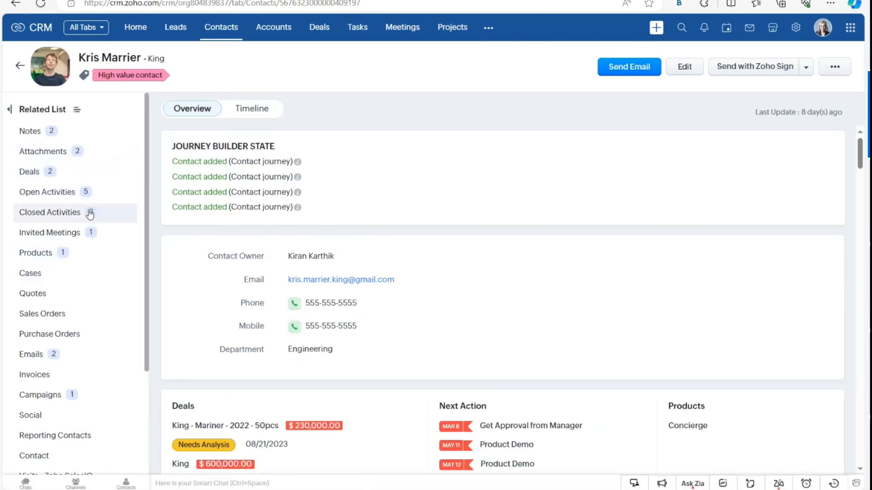
# Look over the top of the contact's overview and the additional actions available for the record.
pyautogui.scroll(-3, 380, 251)
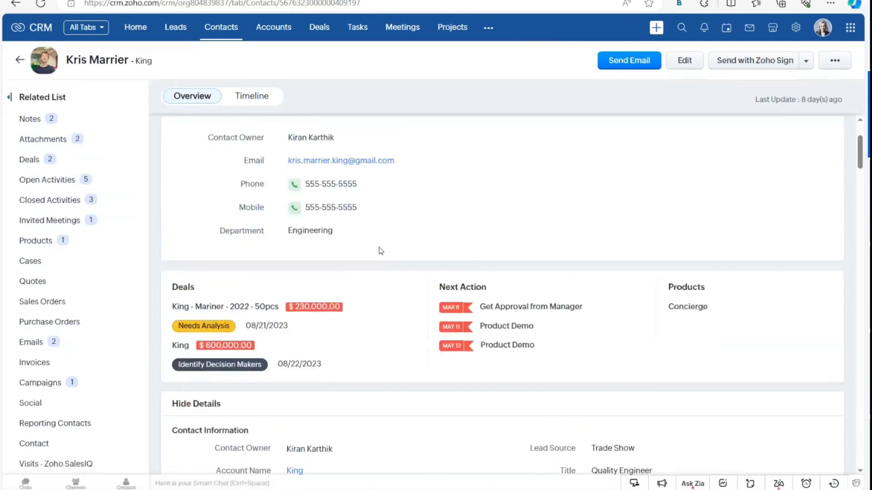
pyautogui.scroll(3, 380, 251)
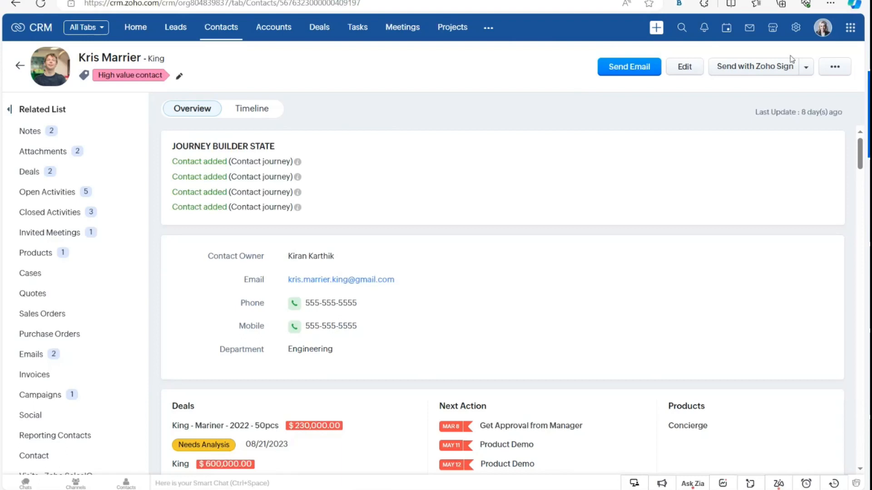
pyautogui.click(835, 67)
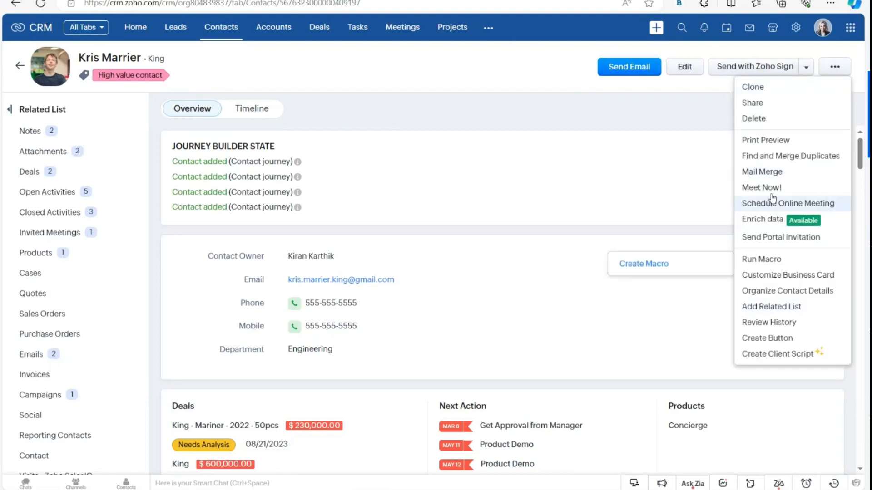
pyautogui.click(557, 112)
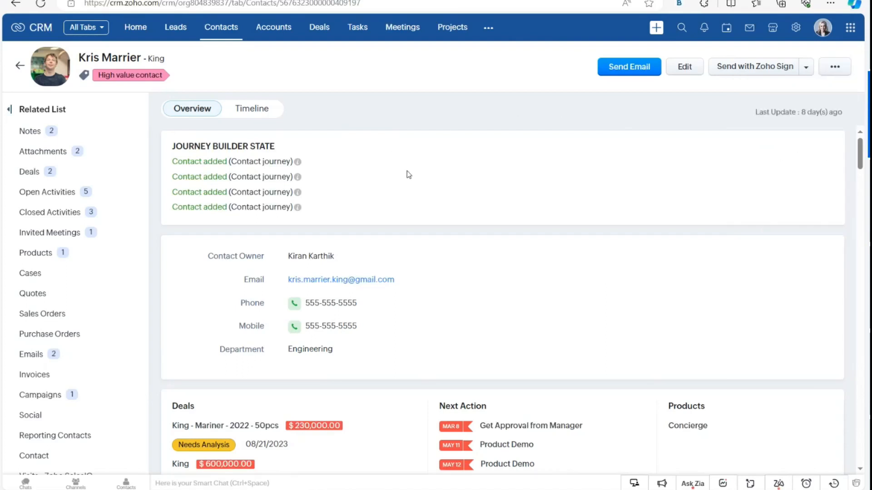
# Examine the contact's overview from the field details to the related lists, ending at the Notes section.
pyautogui.scroll(-2, 407, 170)
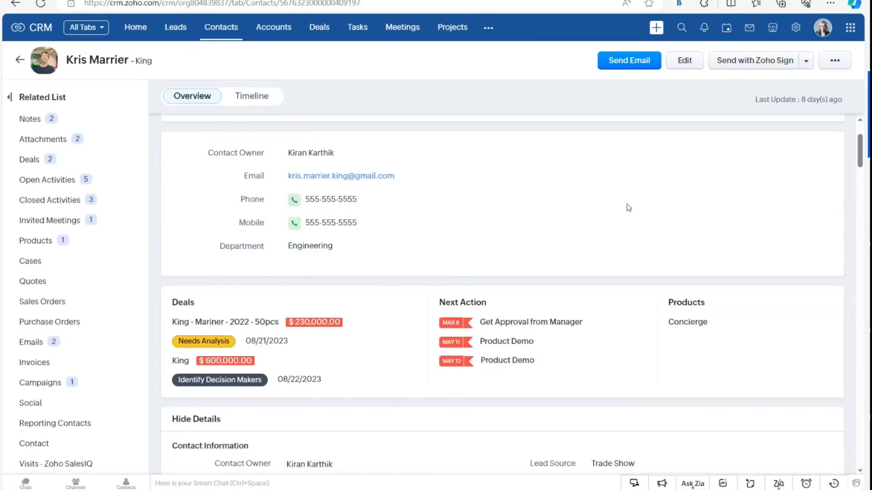
pyautogui.scroll(-2, 627, 209)
pyautogui.scroll(-10, 625, 205)
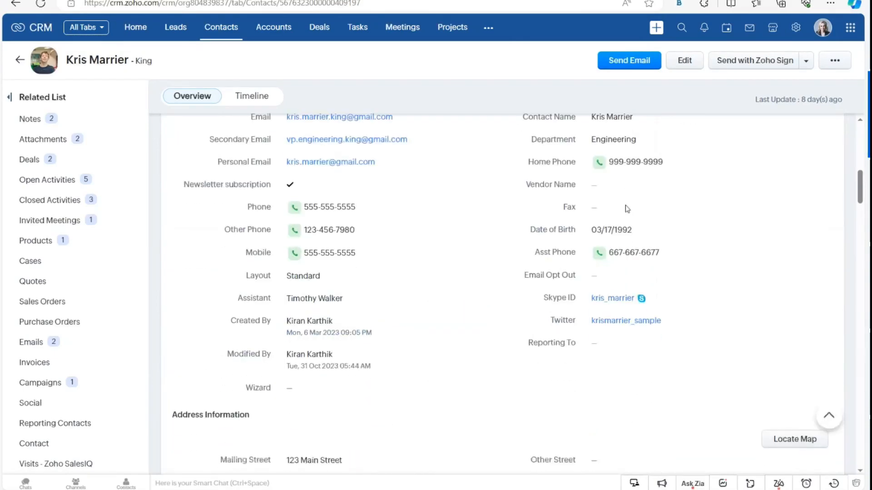
pyautogui.scroll(-12, 627, 209)
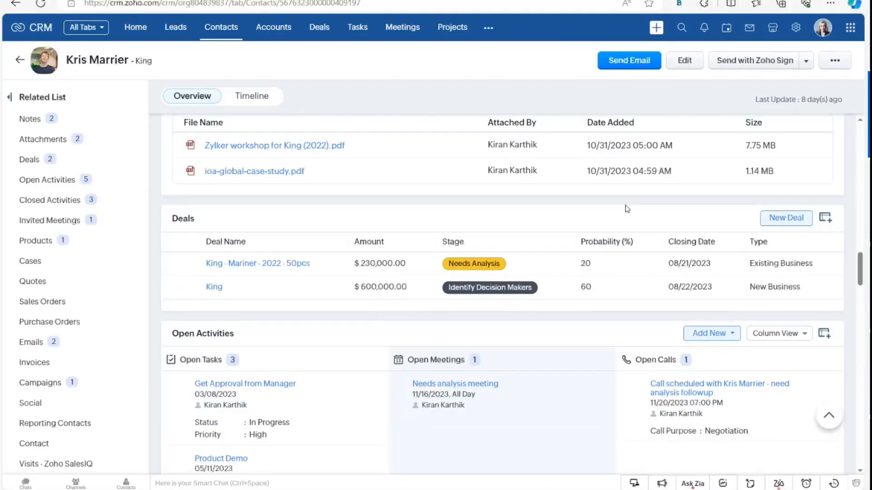
pyautogui.scroll(-3, 625, 205)
pyautogui.scroll(15, 625, 206)
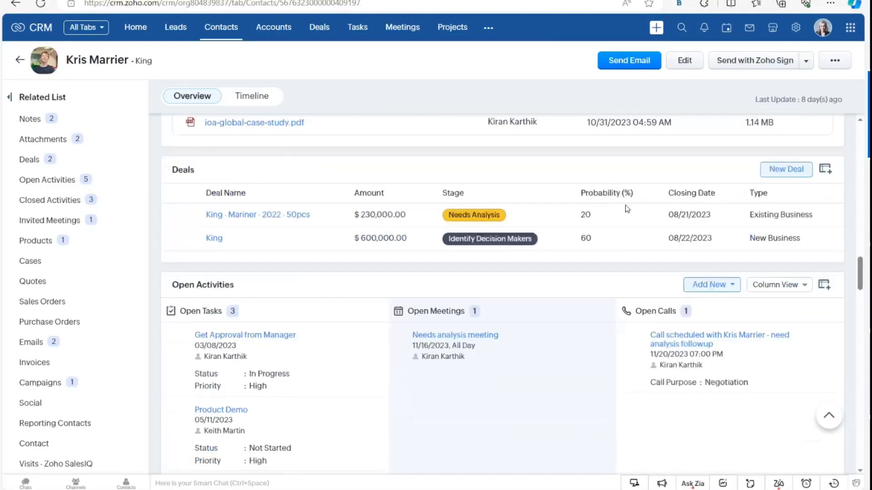
pyautogui.scroll(10, 626, 205)
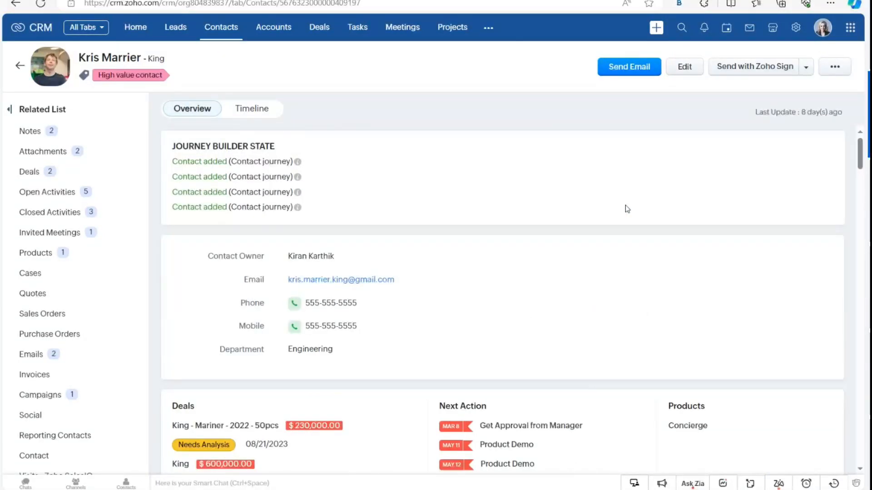
pyautogui.click(88, 136)
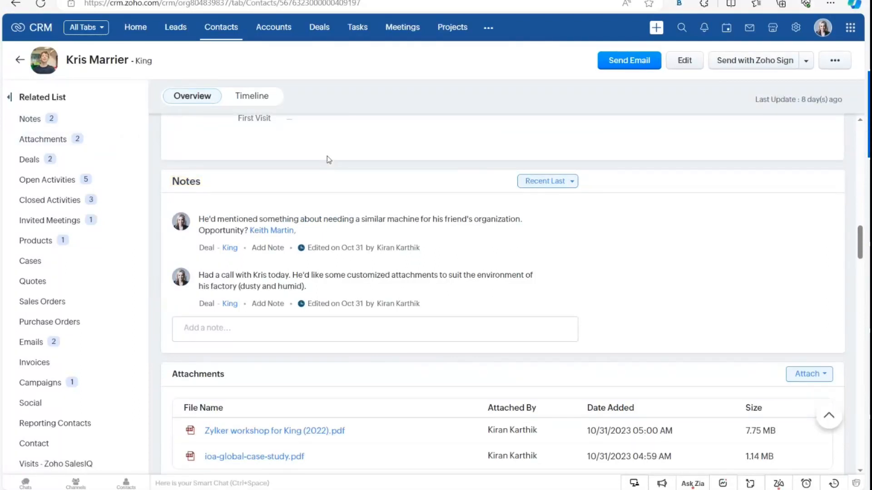
# Show the contact's Timeline and review its history entries.
pyautogui.click(252, 96)
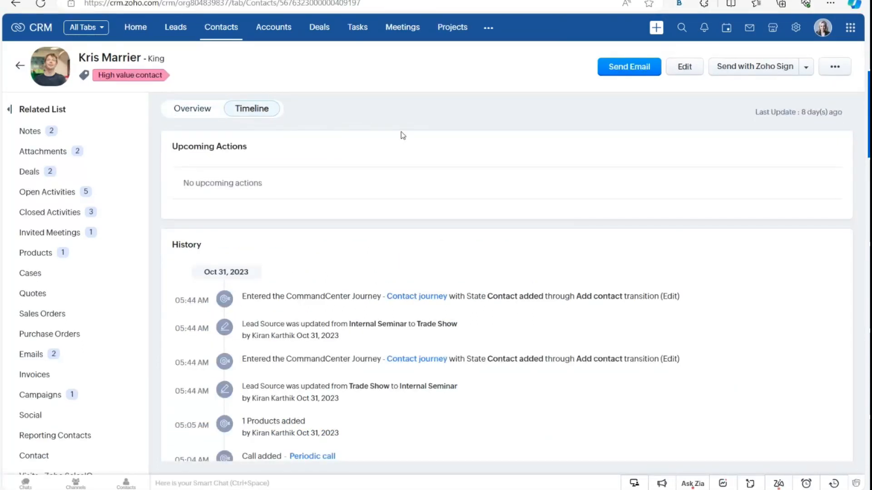
pyautogui.scroll(-8, 382, 258)
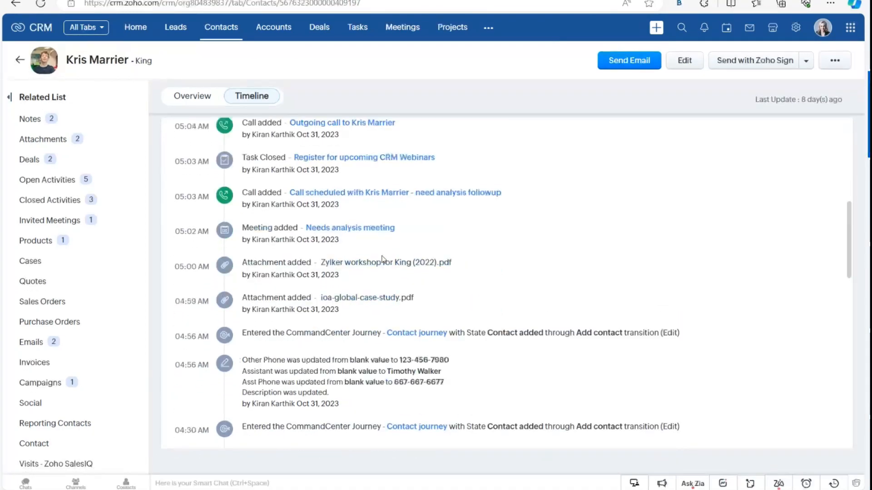
pyautogui.scroll(-3, 382, 258)
pyautogui.scroll(15, 383, 258)
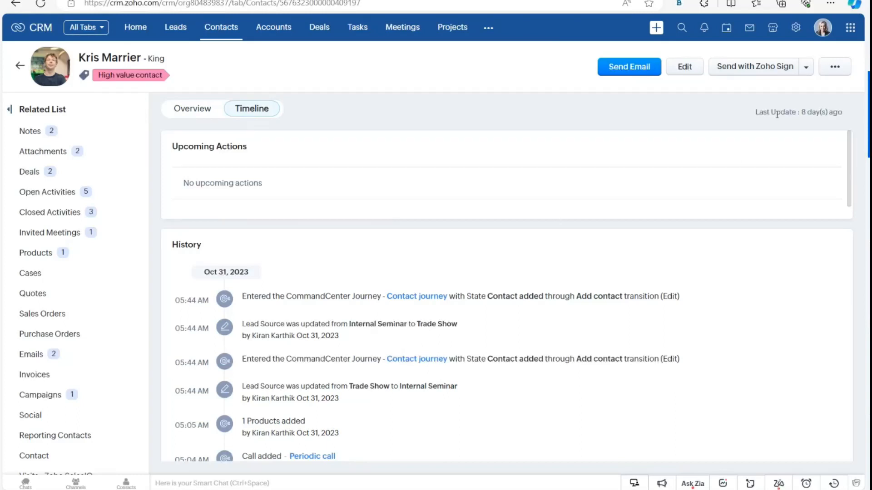
# Look at the options for sharing the contact and close them without sharing.
pyautogui.click(831, 71)
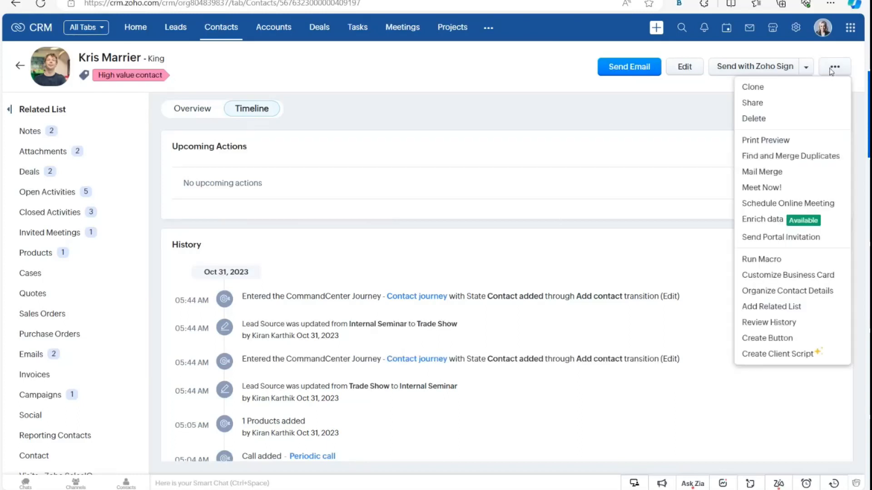
pyautogui.click(786, 106)
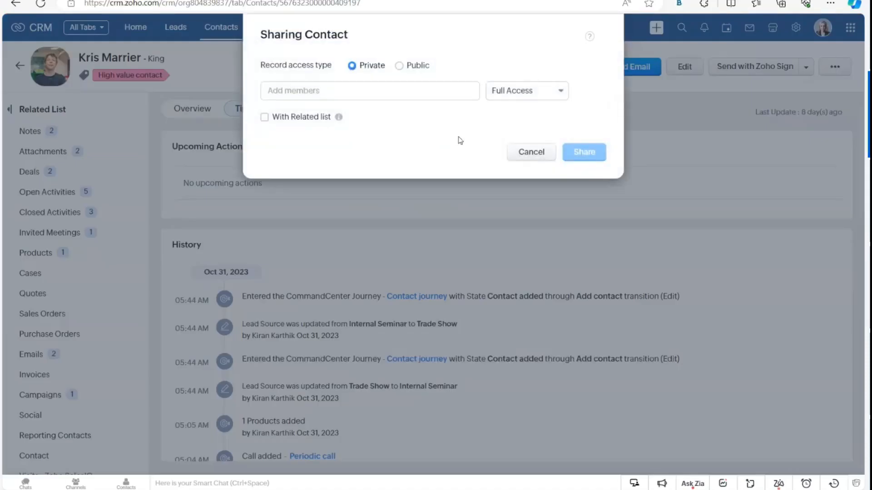
pyautogui.click(526, 153)
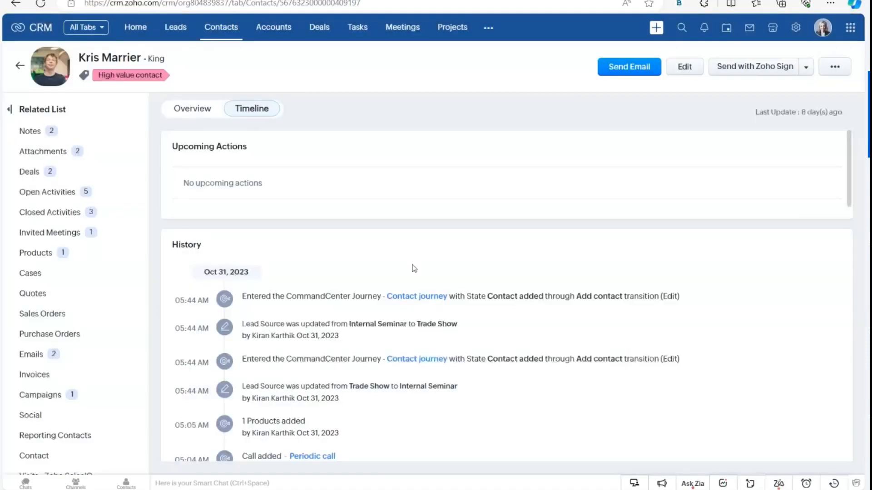
# Return to the contact's Overview and change the record detail page view to Sales rep view.
pyautogui.scroll(-2, 297, 228)
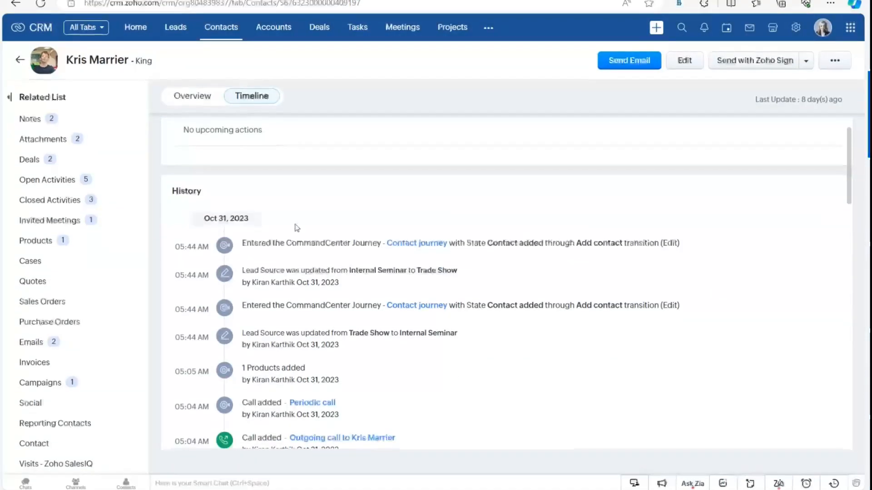
pyautogui.click(190, 96)
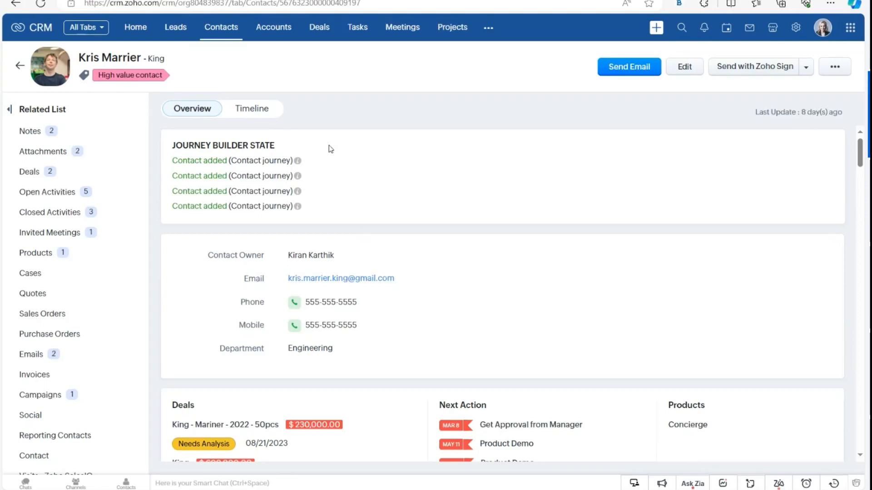
pyautogui.scroll(-20, 515, 241)
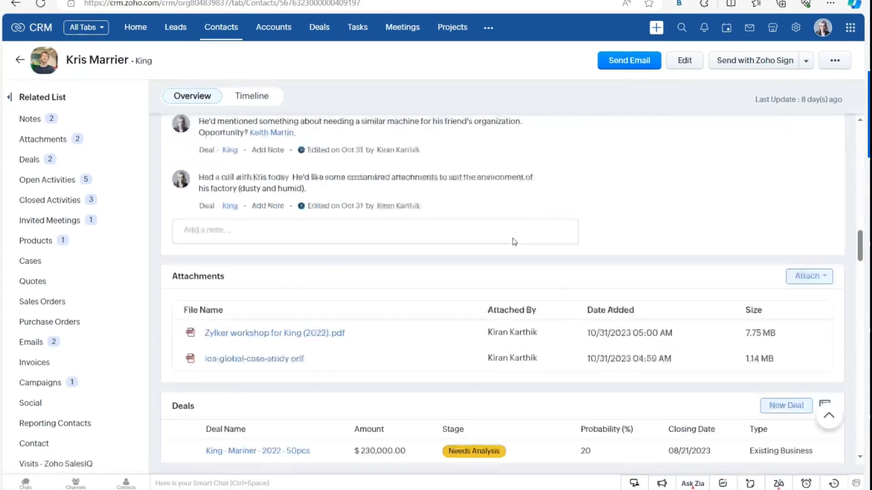
pyautogui.scroll(-15, 513, 242)
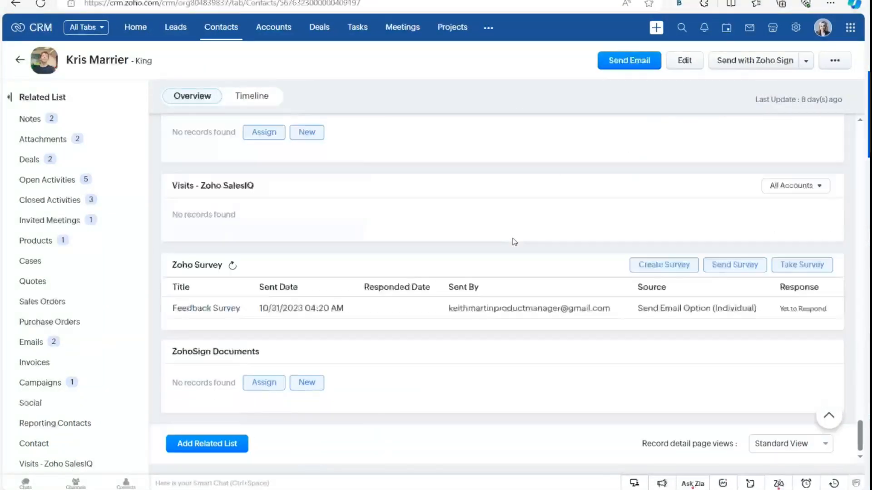
pyautogui.click(776, 446)
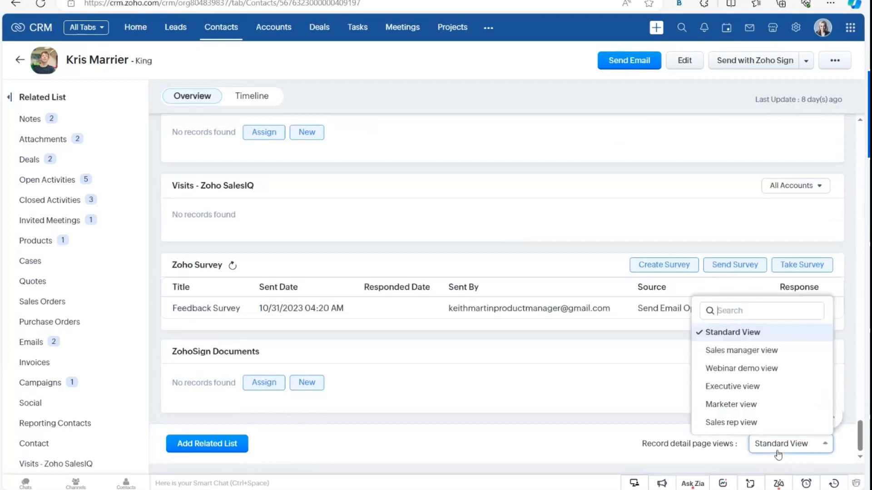
pyautogui.click(752, 423)
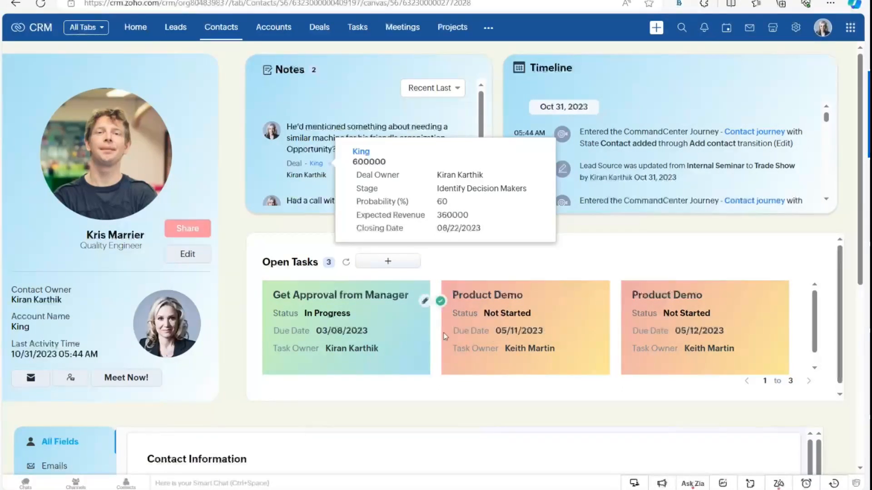
# Examine the Sales rep view layout, including its notes, timeline, open tasks and contact information sections.
pyautogui.scroll(-2, 235, 402)
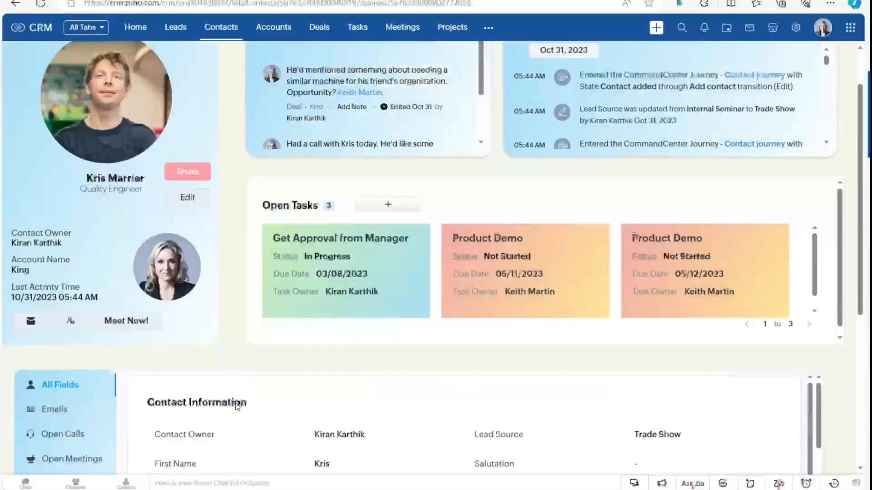
pyautogui.scroll(-4, 235, 402)
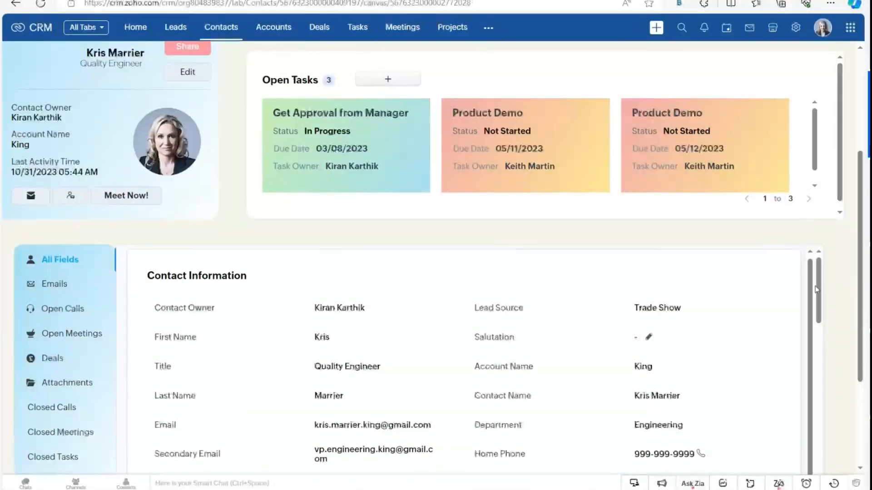
pyautogui.scroll(-4, 865, 345)
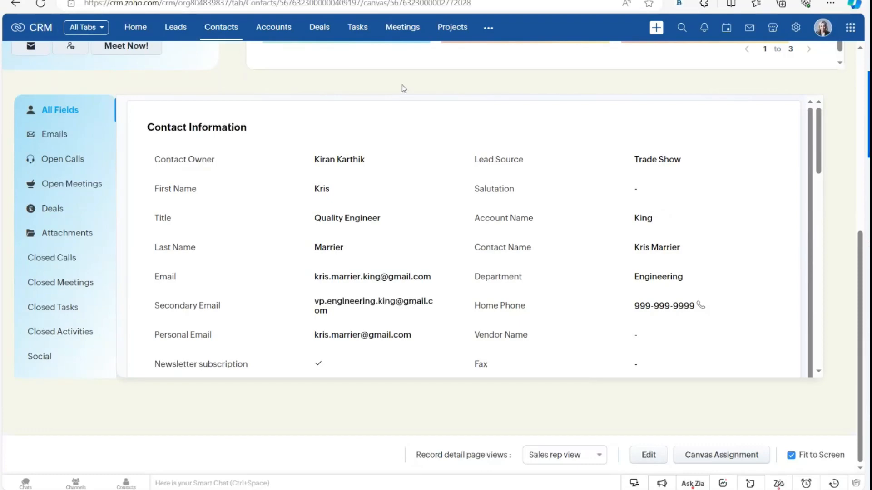
pyautogui.scroll(7, 402, 88)
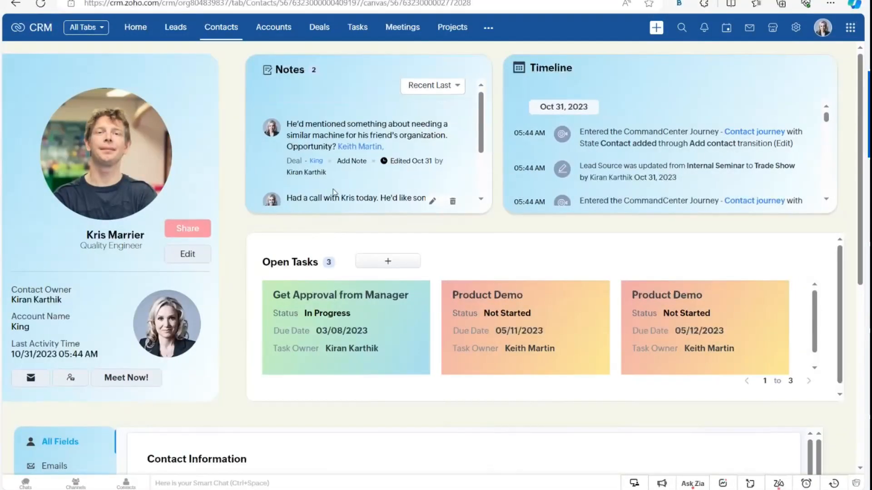
# Change the record detail page view to Marketer view.
pyautogui.scroll(-2, 333, 189)
pyautogui.scroll(-7, 242, 234)
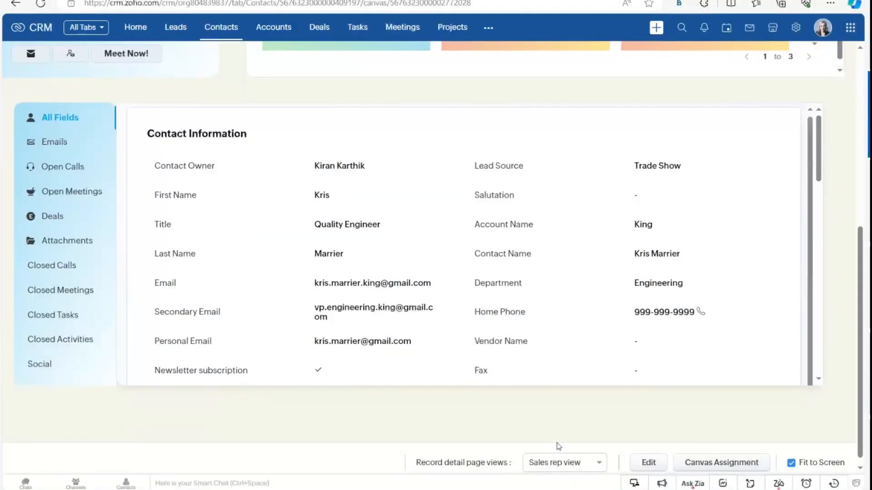
pyautogui.click(578, 463)
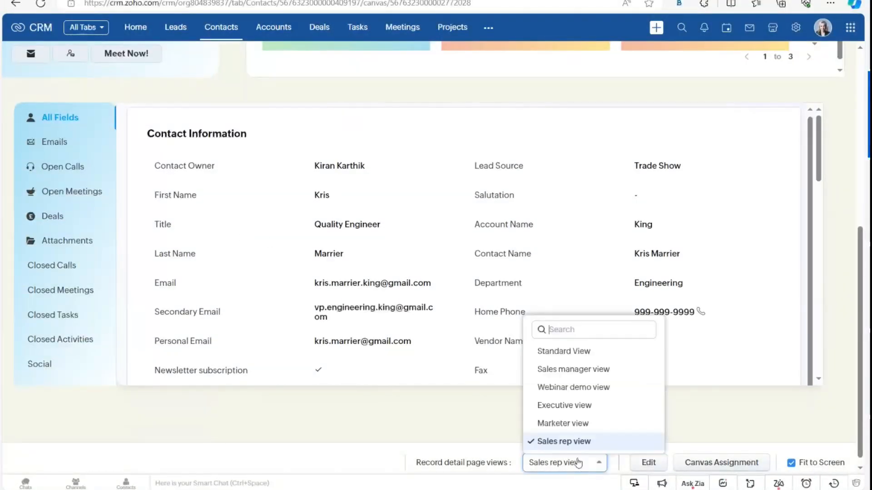
pyautogui.click(582, 425)
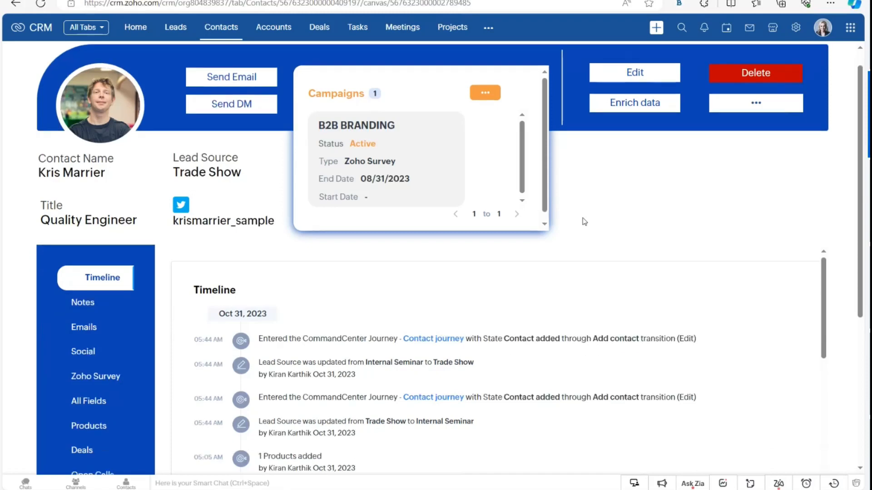
# View the contact's Notes in the Marketer view and go back to its Timeline.
pyautogui.scroll(-4, 584, 220)
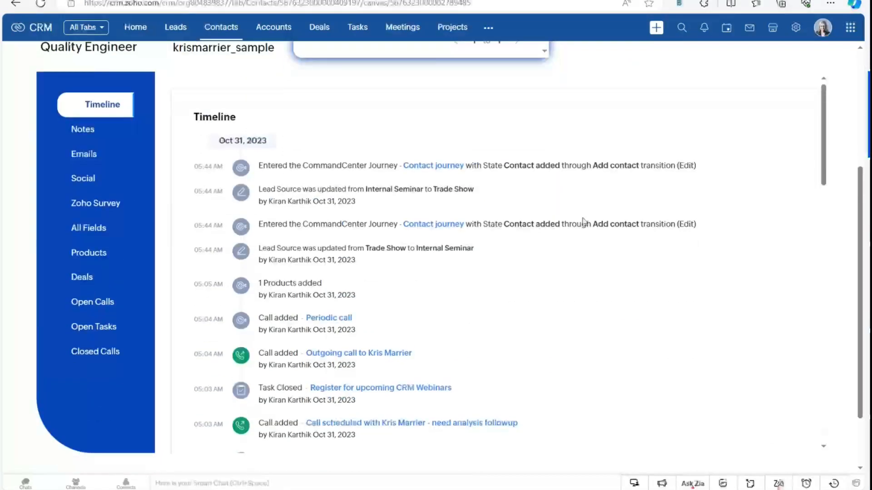
pyautogui.click(86, 151)
pyautogui.click(84, 121)
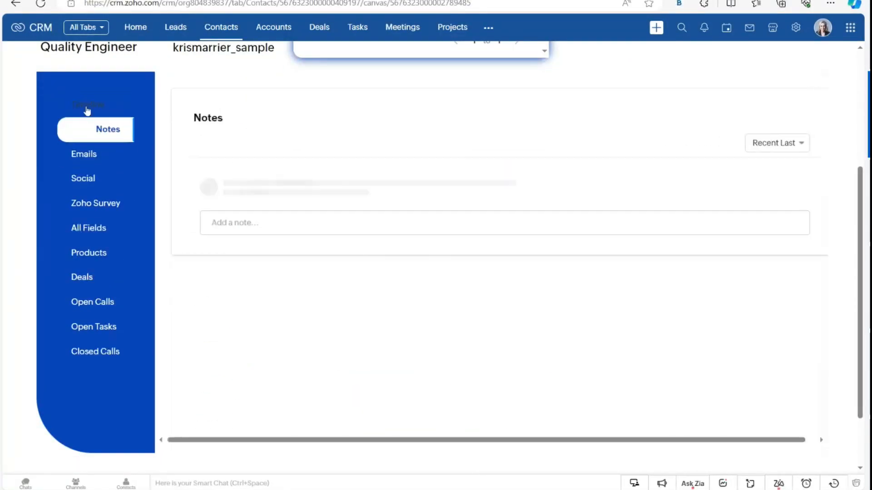
pyautogui.click(86, 111)
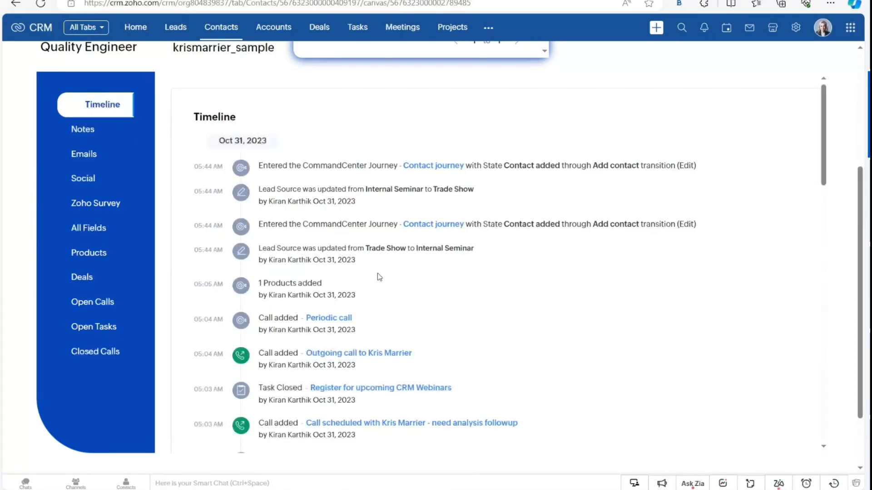
# Read through the rest of the contact's Timeline and change the record detail page view to Sales manager view.
pyautogui.scroll(-4, 379, 277)
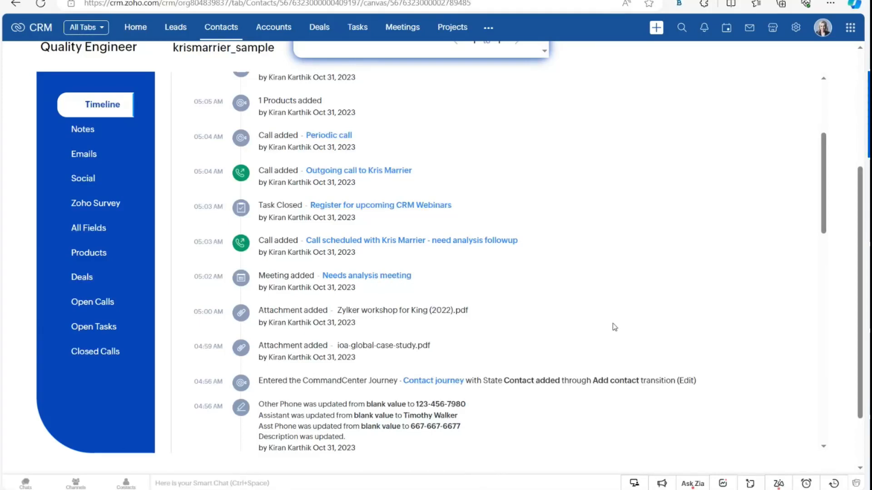
pyautogui.scroll(-10, 590, 313)
pyautogui.scroll(-6, 615, 327)
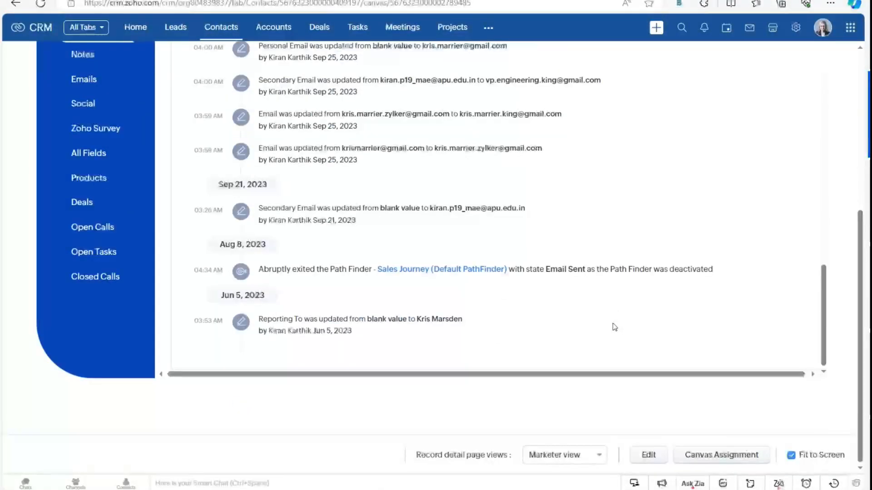
pyautogui.click(578, 458)
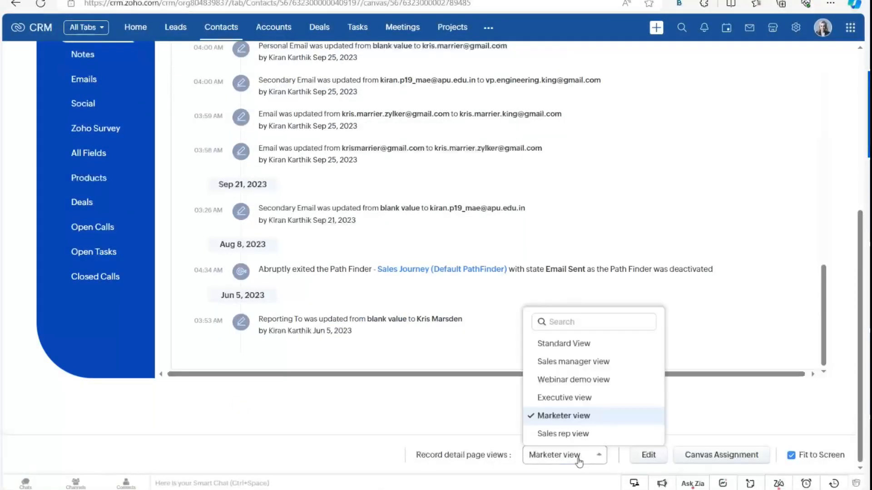
pyautogui.click(582, 361)
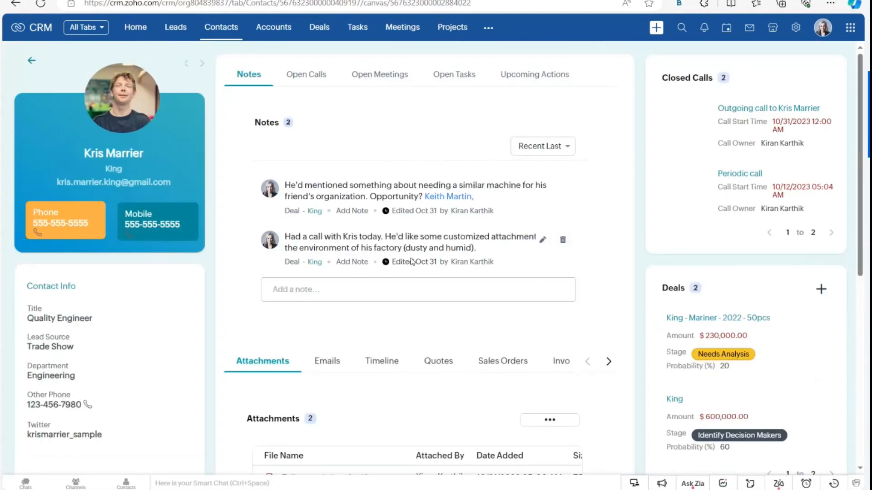
# View the contact's Open Calls, Open Meetings and Open Tasks in the Sales manager view.
pyautogui.click(306, 83)
pyautogui.click(377, 84)
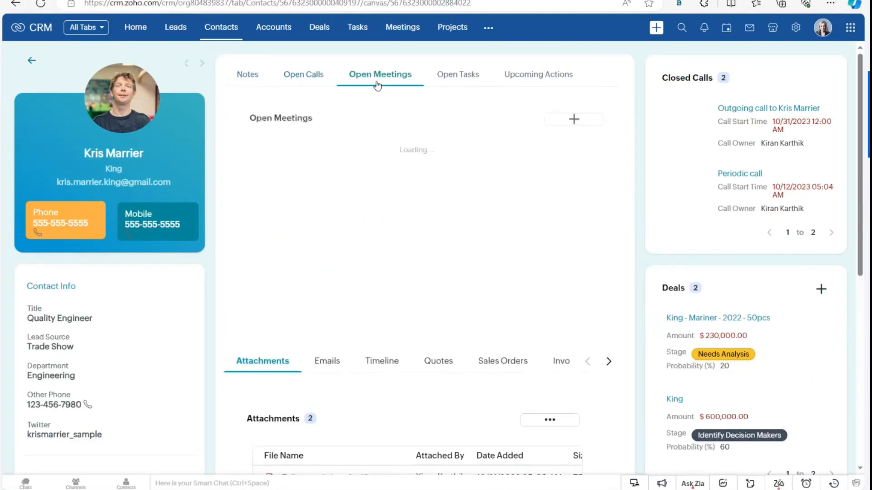
pyautogui.click(435, 78)
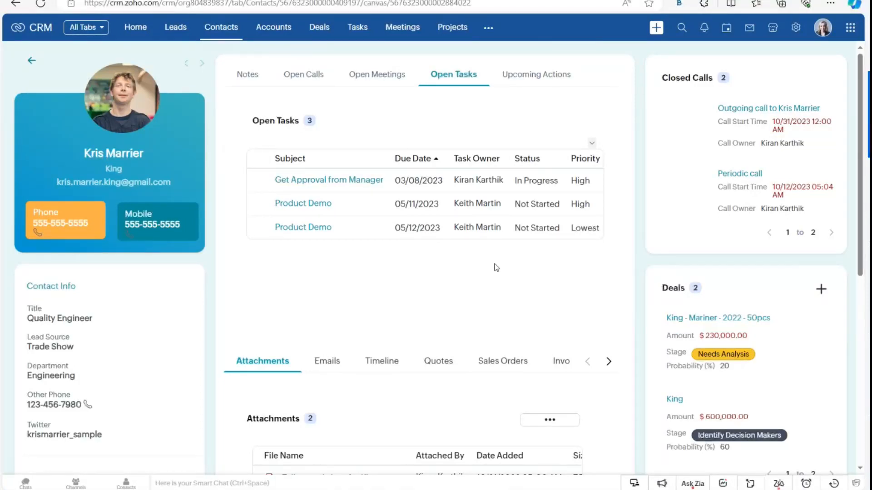
# Change the record detail page view to Executive view and look over its details, deals, products and notes.
pyautogui.scroll(-8, 522, 291)
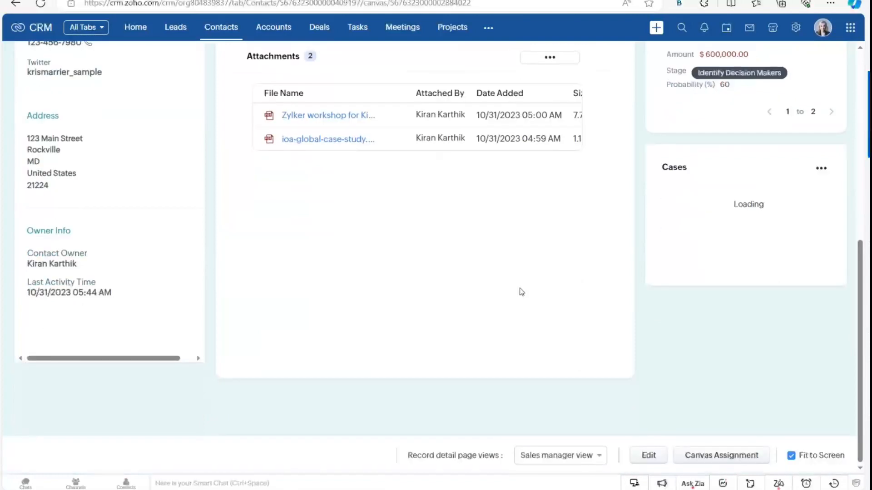
pyautogui.click(574, 462)
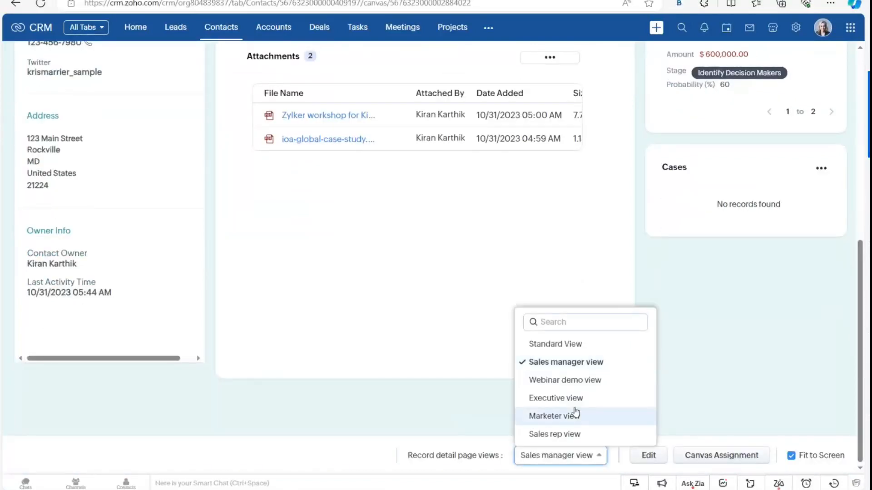
pyautogui.click(580, 402)
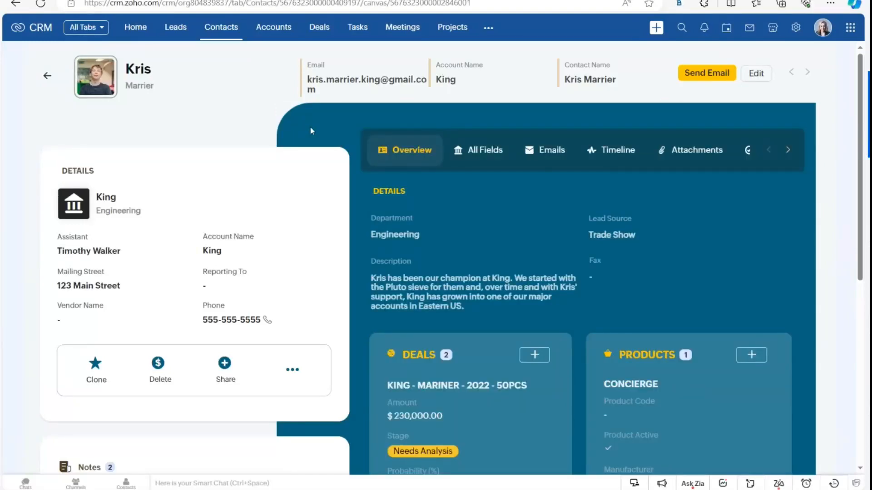
pyautogui.scroll(-3, 489, 235)
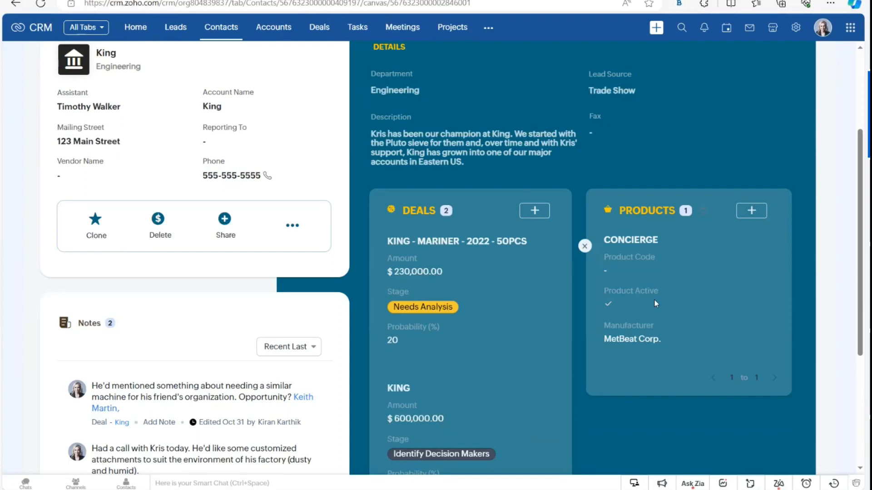
pyautogui.scroll(3, 576, 310)
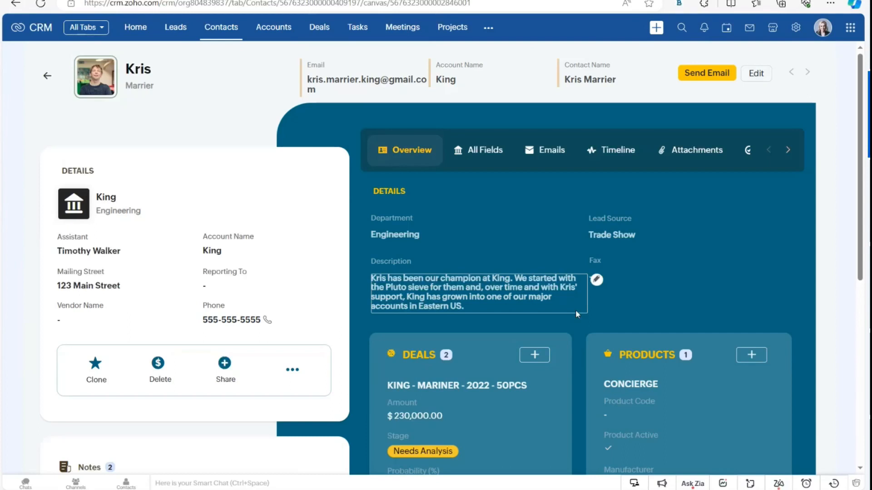
# Switch to the Canvas for Zoho CRM presentation and return to the contact record in the CRM.
pyautogui.hotkey('alt', 'Tab')
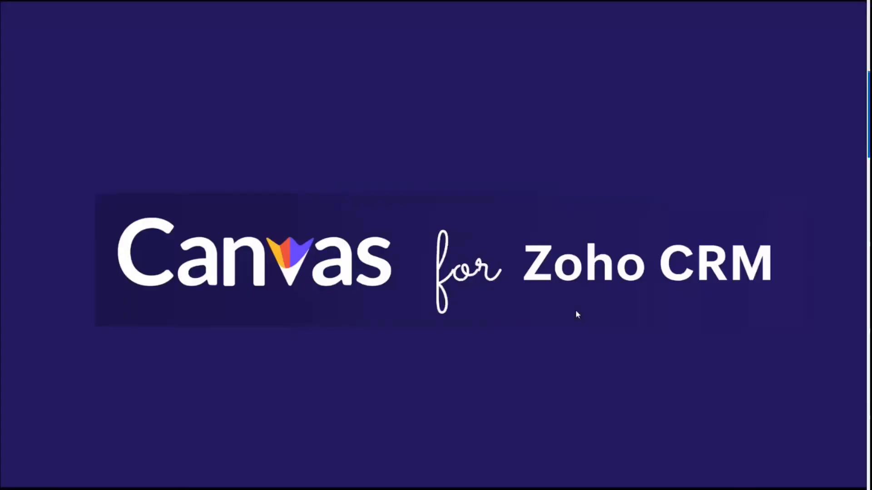
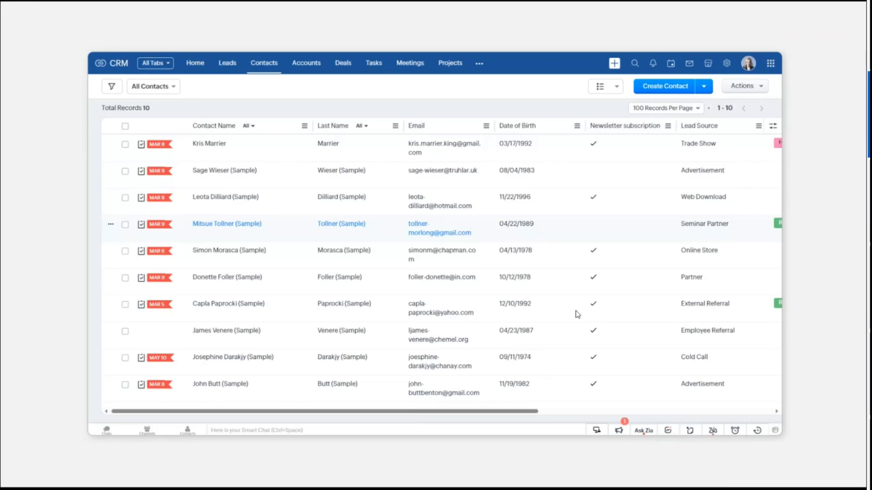
pyautogui.hotkey('alt', 'Tab')
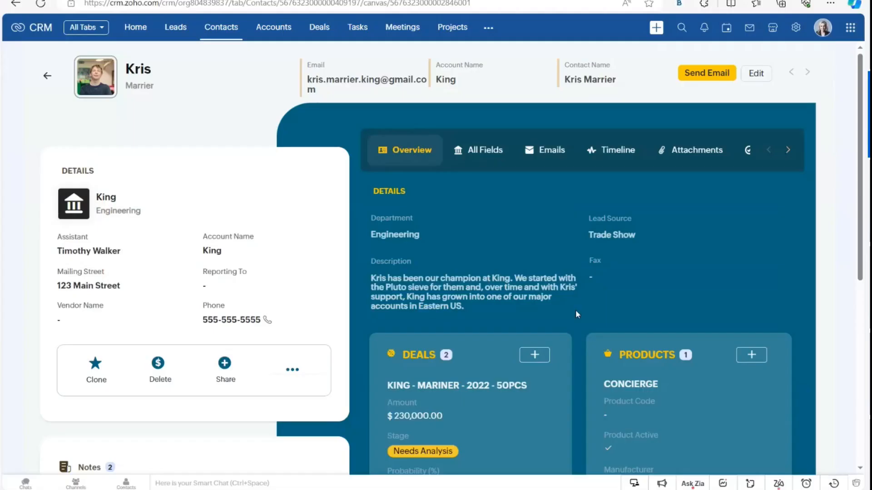
# Go to the list of all contacts and display it in Kanban View.
pyautogui.click(221, 29)
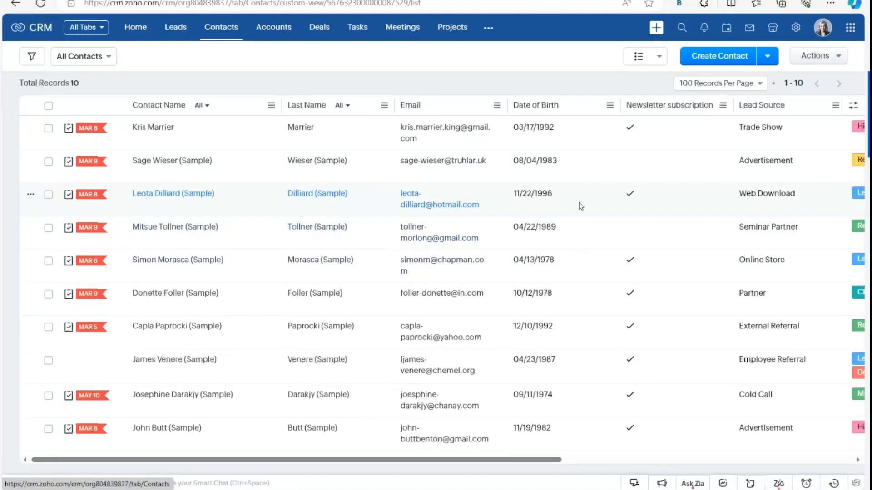
pyautogui.click(650, 63)
pyautogui.click(653, 96)
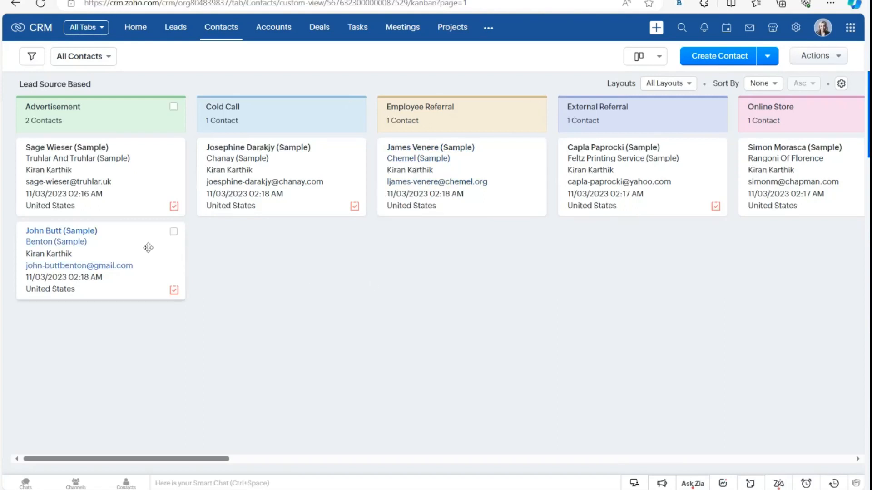
pyautogui.moveTo(148, 247); pyautogui.dragTo(128, 254)
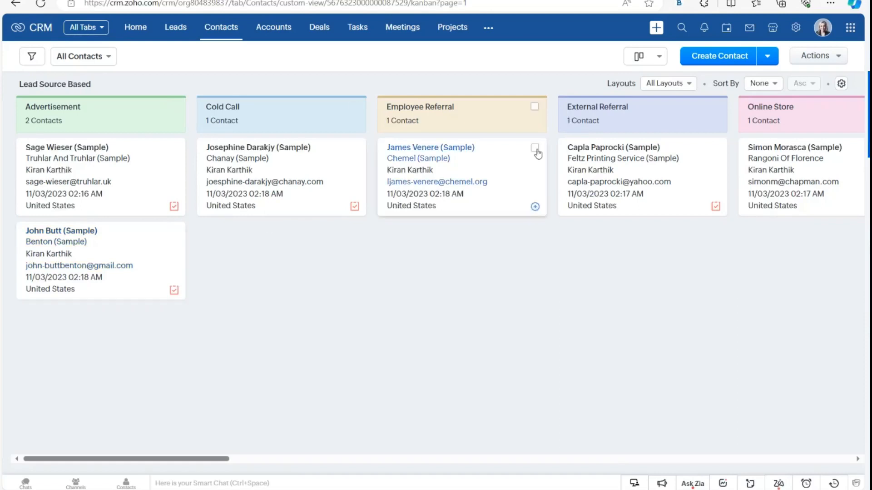
# Display the contacts in the Canvas Custom List View and apply the Sales reps list view.
pyautogui.click(638, 64)
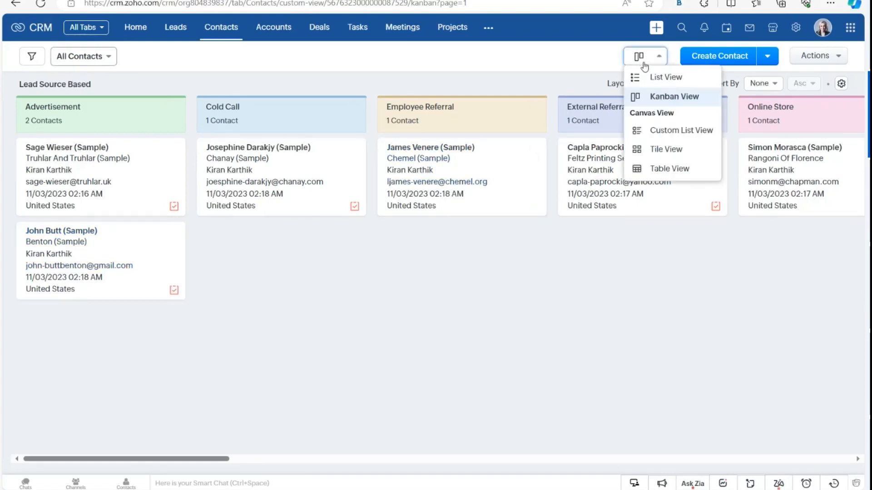
pyautogui.click(693, 130)
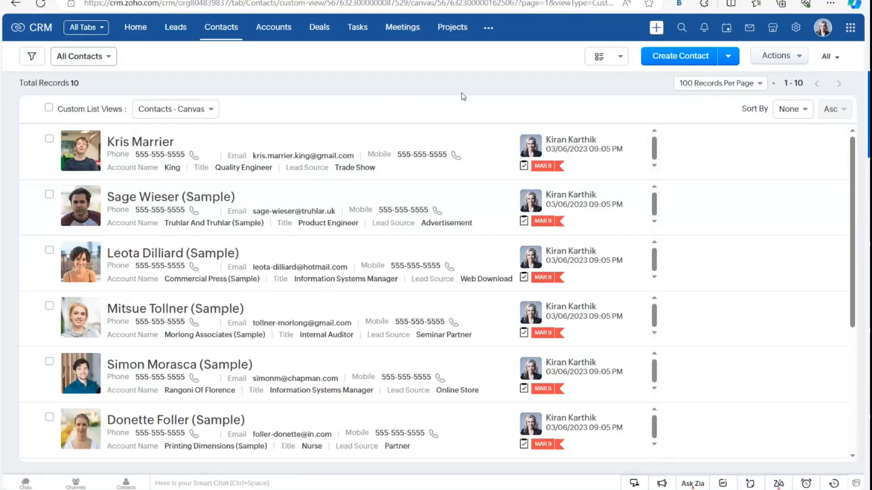
pyautogui.click(608, 57)
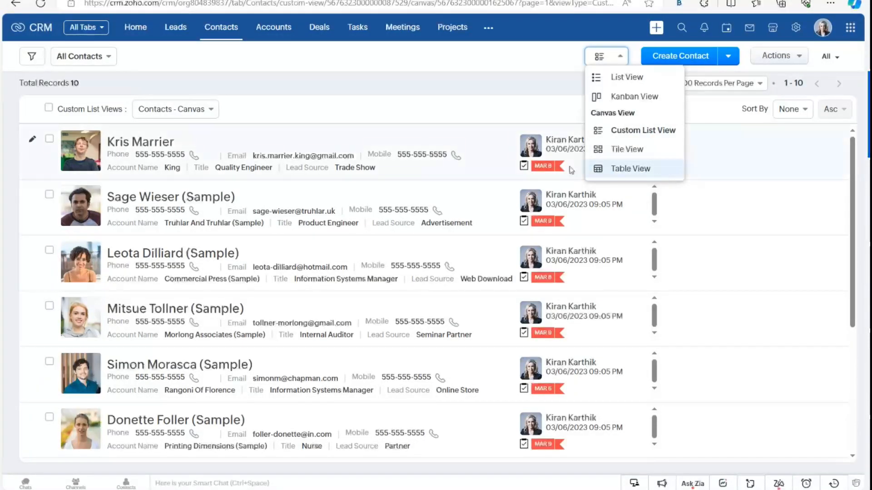
pyautogui.click(481, 102)
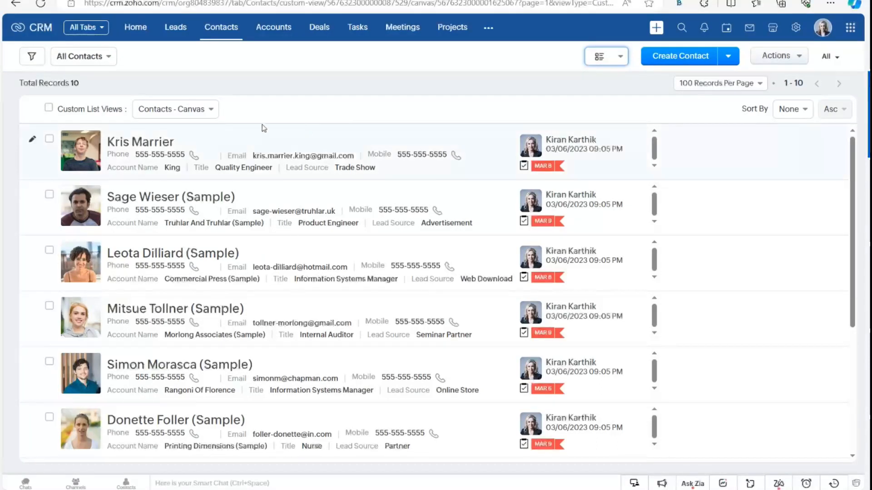
pyautogui.click(202, 114)
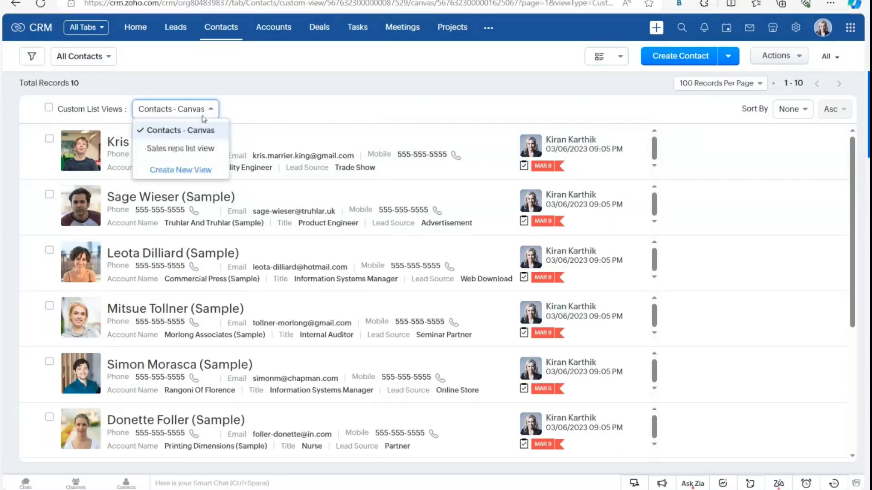
pyautogui.click(193, 152)
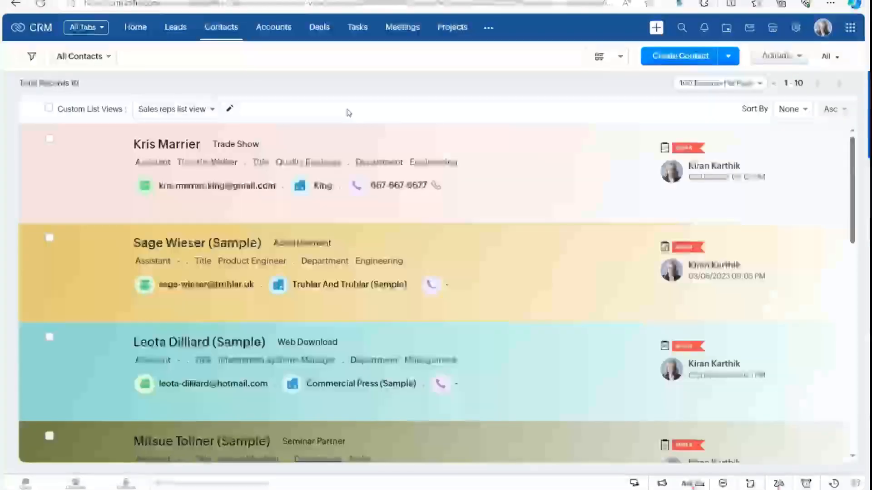
# View the available contact filters, hide them again and browse the contacts in the Sales reps list view.
pyautogui.click(29, 61)
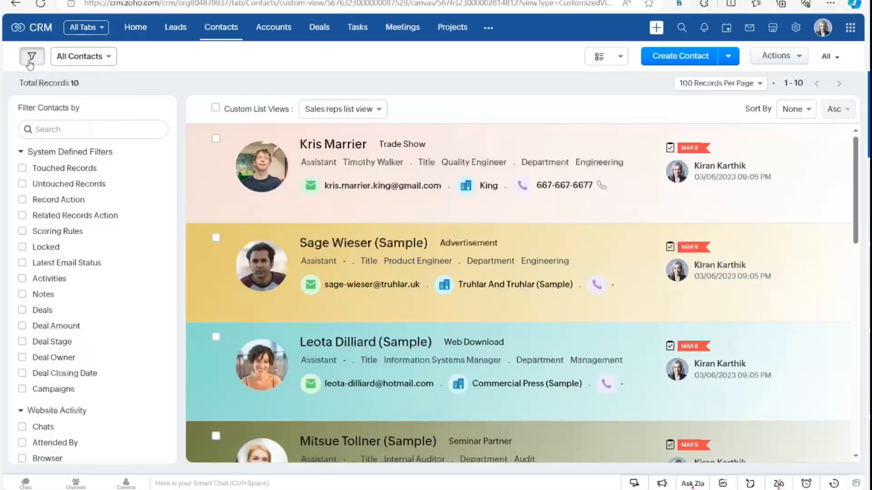
pyautogui.click(29, 62)
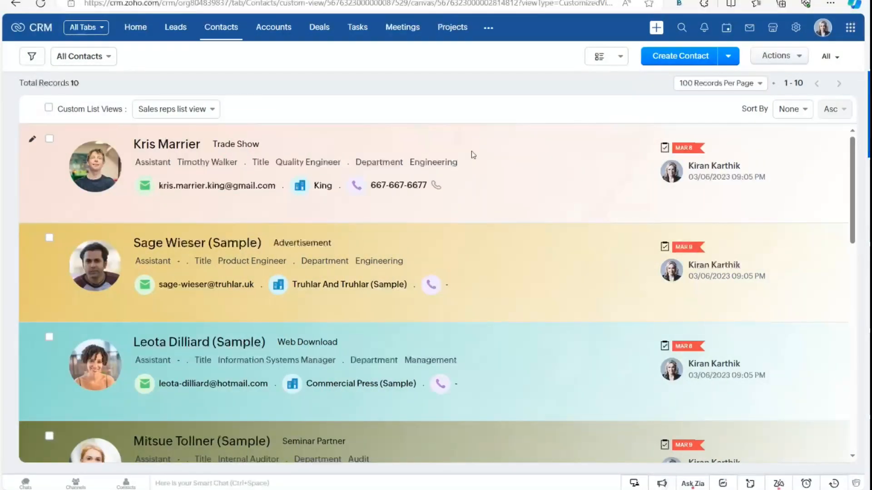
pyautogui.scroll(-7, 518, 261)
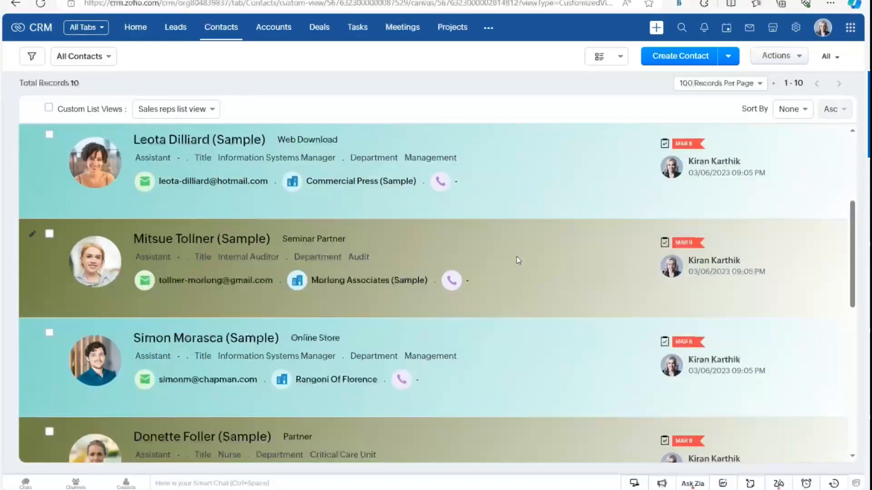
pyautogui.scroll(-4, 519, 261)
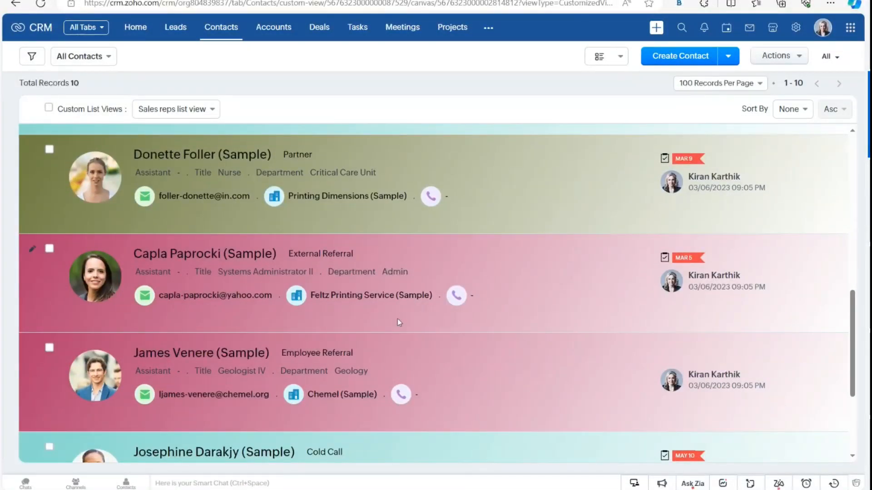
pyautogui.scroll(7, 516, 215)
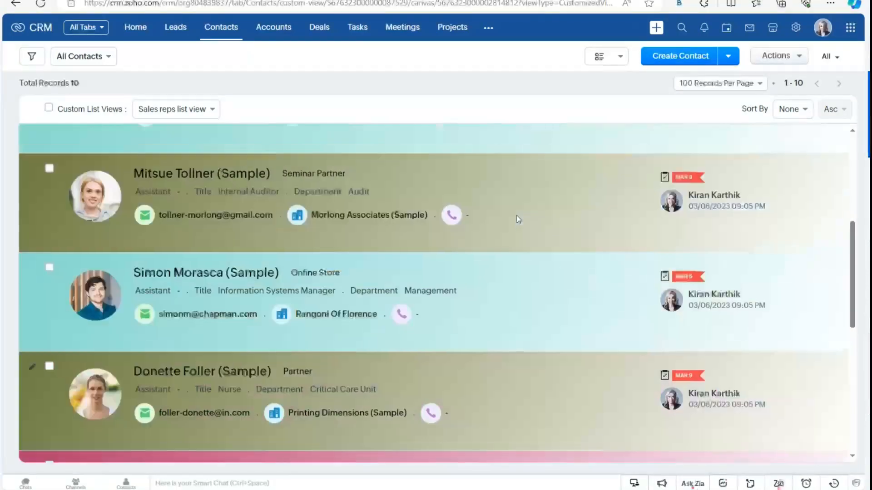
pyautogui.scroll(4, 516, 215)
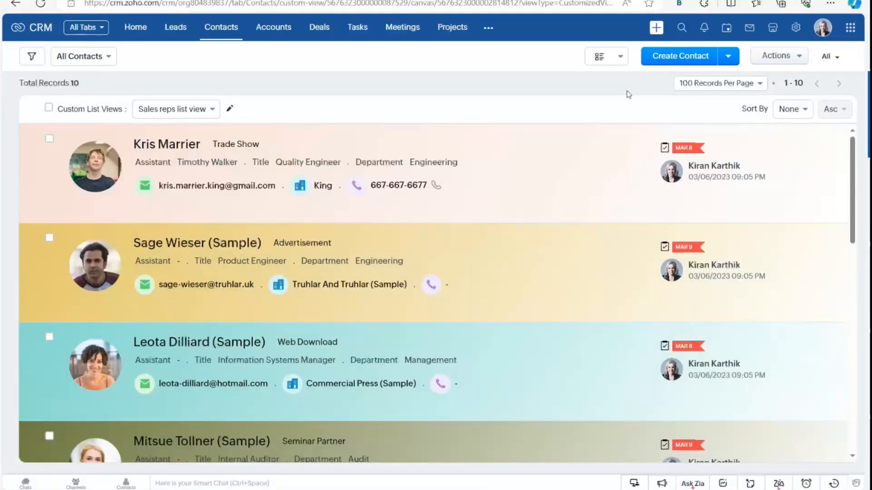
# Display the contacts in the Canvas Tile View and look over the contact cards.
pyautogui.click(618, 58)
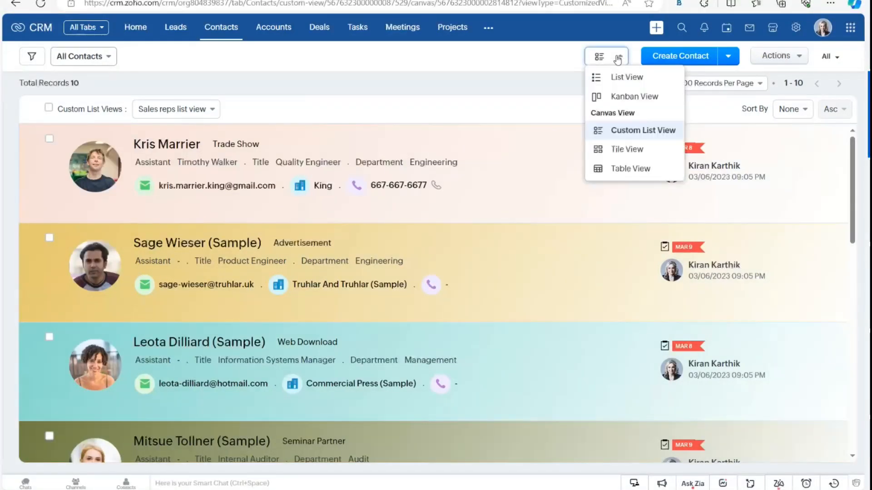
pyautogui.click(649, 153)
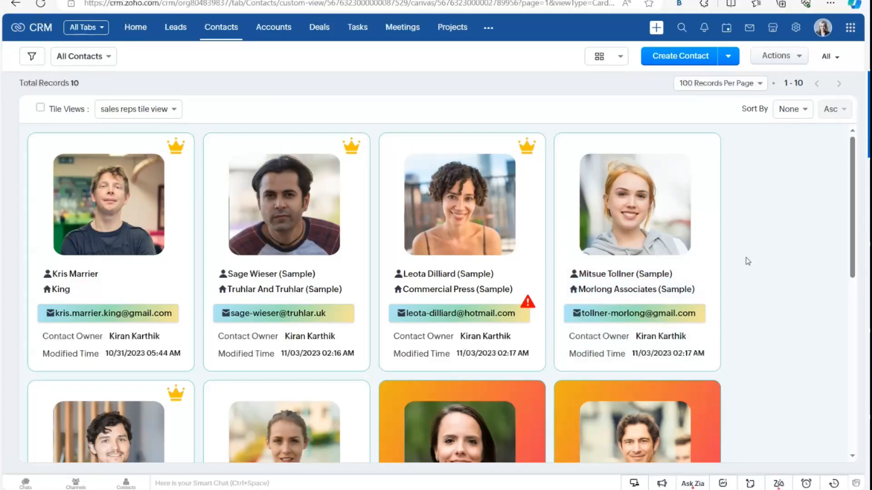
pyautogui.scroll(-3, 747, 261)
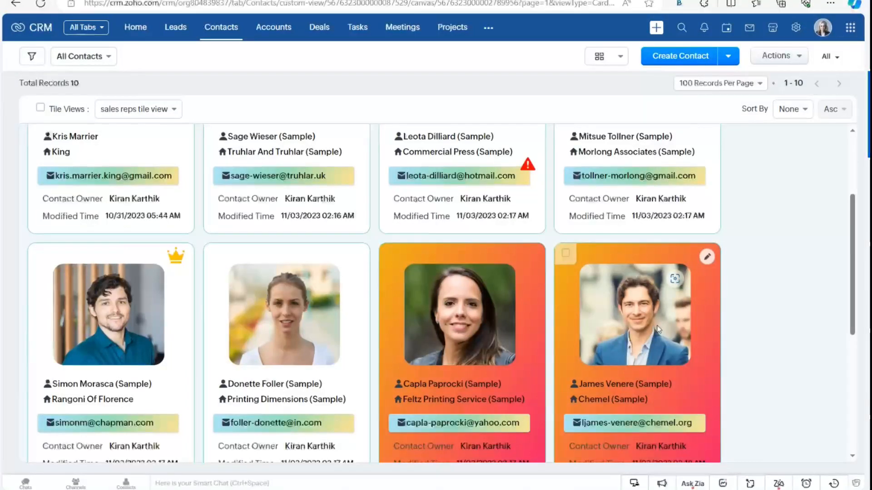
pyautogui.scroll(3, 675, 279)
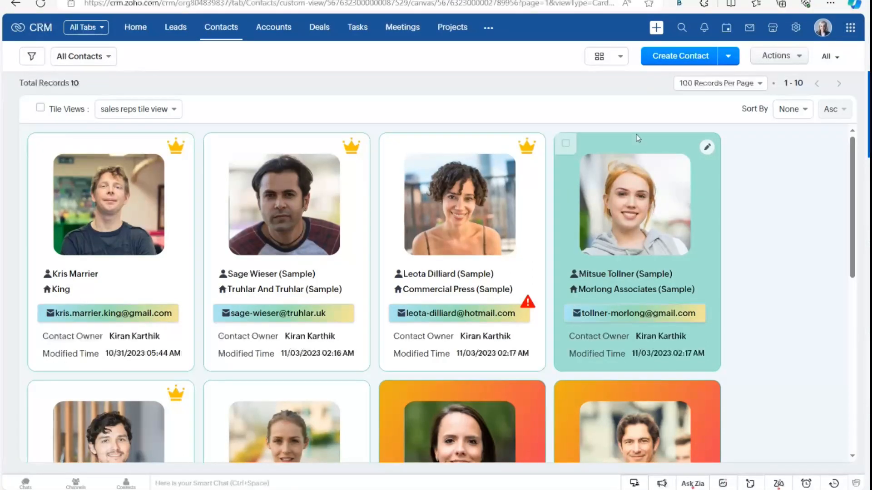
# Display the contacts in the Canvas Table View.
pyautogui.click(610, 59)
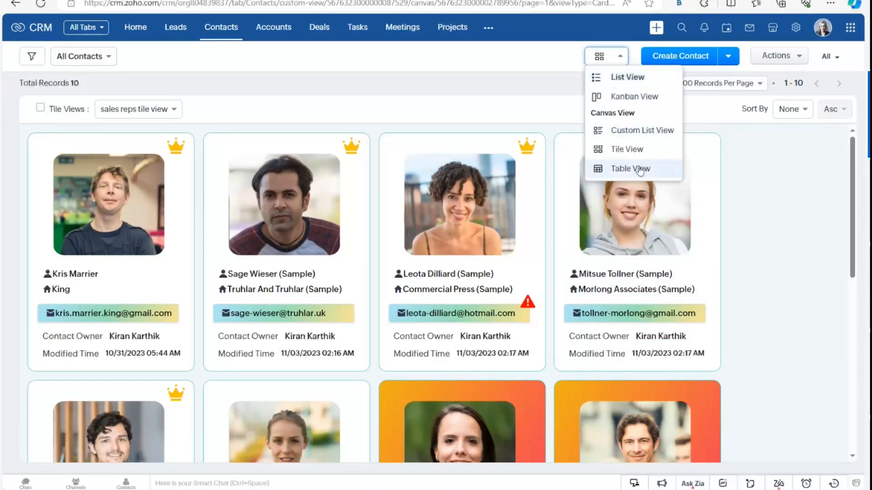
pyautogui.click(645, 172)
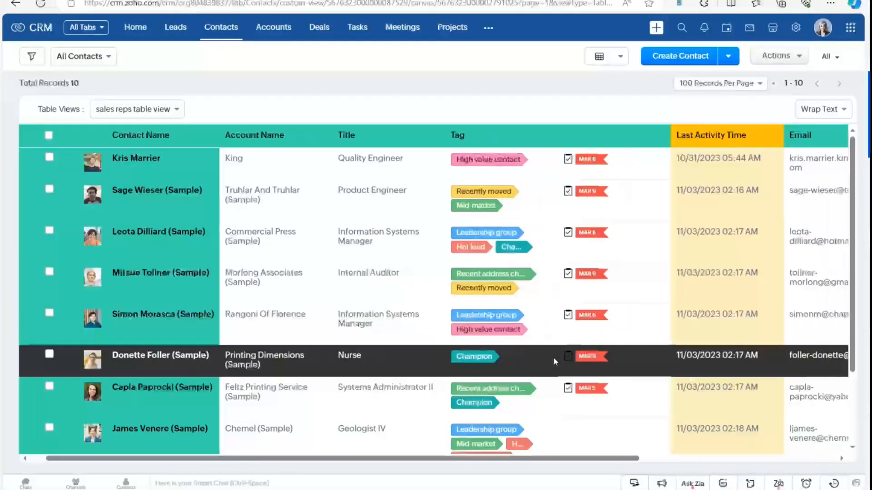
# Browse the columns of the sales reps table view across its full width and return to the first columns.
pyautogui.hscroll(5, 553, 361)
pyautogui.hscroll(-6, 554, 362)
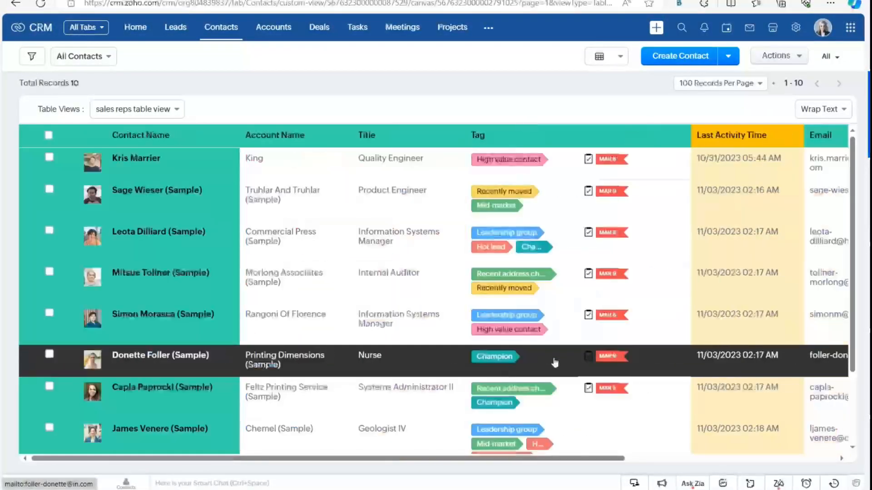
pyautogui.hscroll(3, 554, 362)
pyautogui.hscroll(-3, 554, 362)
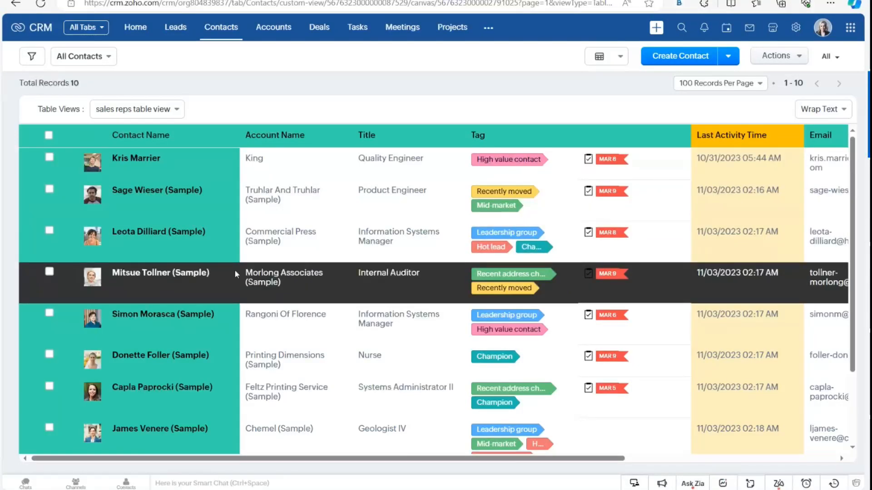
pyautogui.hscroll(2, 539, 330)
pyautogui.hscroll(-2, 540, 330)
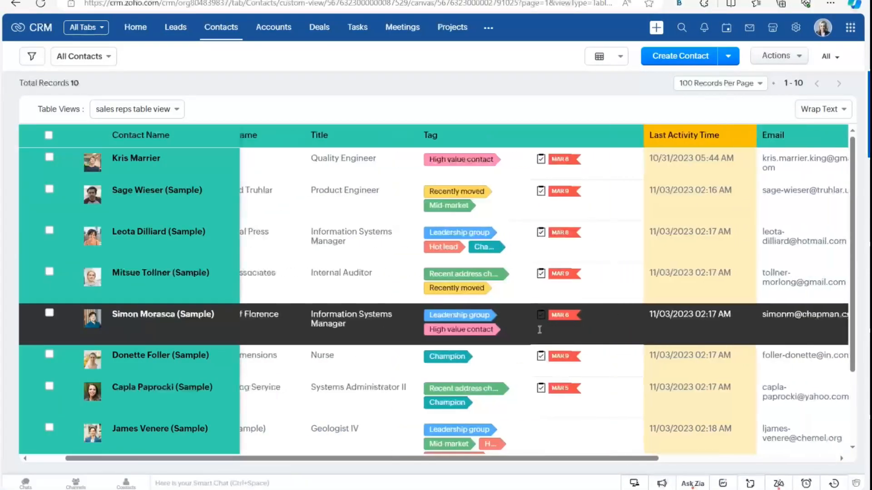
# View the sorting choices for the Account Name column and the contact filters, and hide the filters again.
pyautogui.click(282, 142)
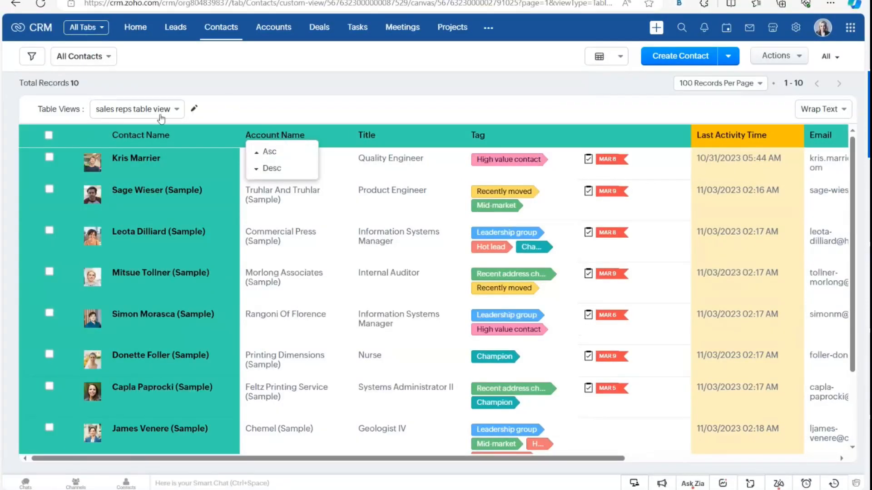
pyautogui.click(31, 57)
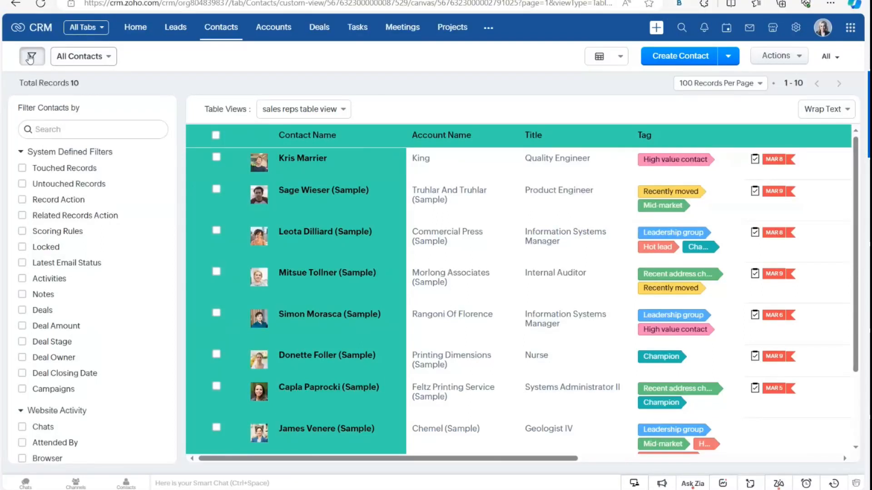
pyautogui.click(30, 57)
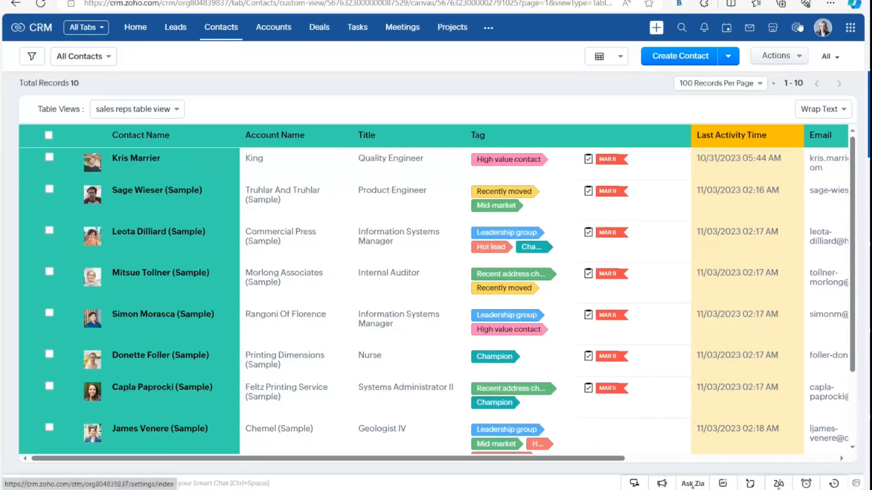
# Go to the Canvas setup page and start a new customized list page for the Contacts module.
pyautogui.click(798, 29)
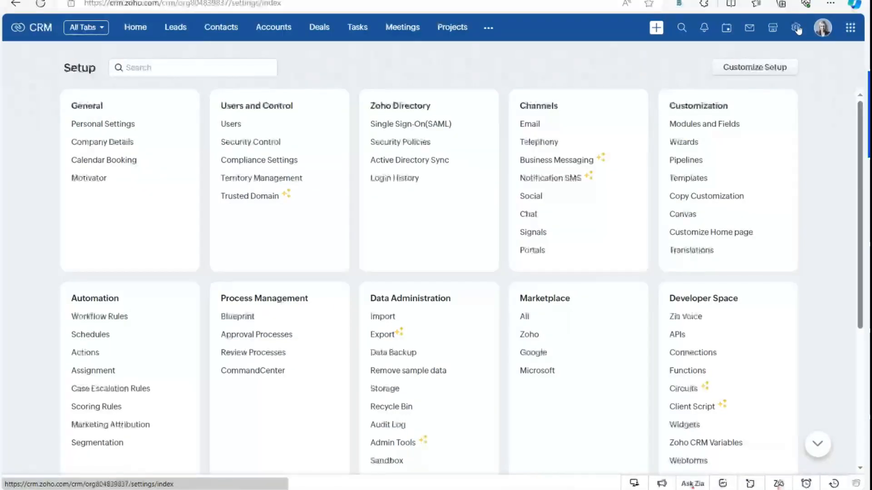
pyautogui.click(687, 216)
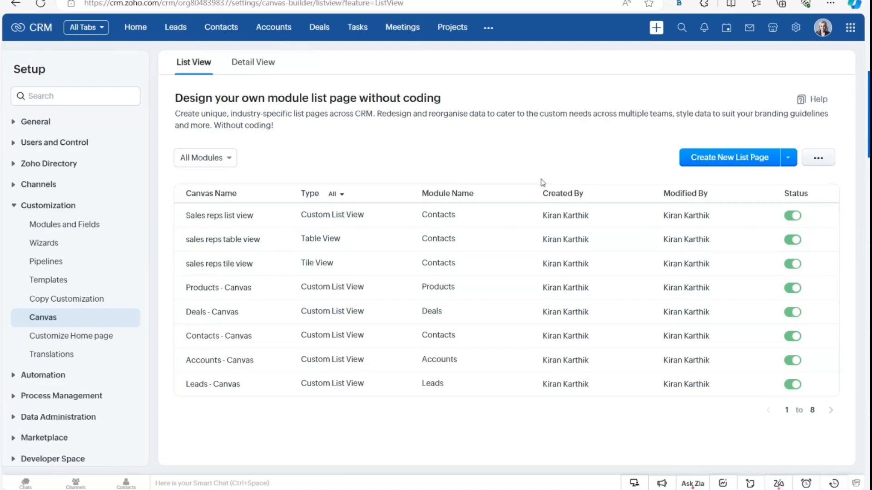
pyautogui.click(707, 160)
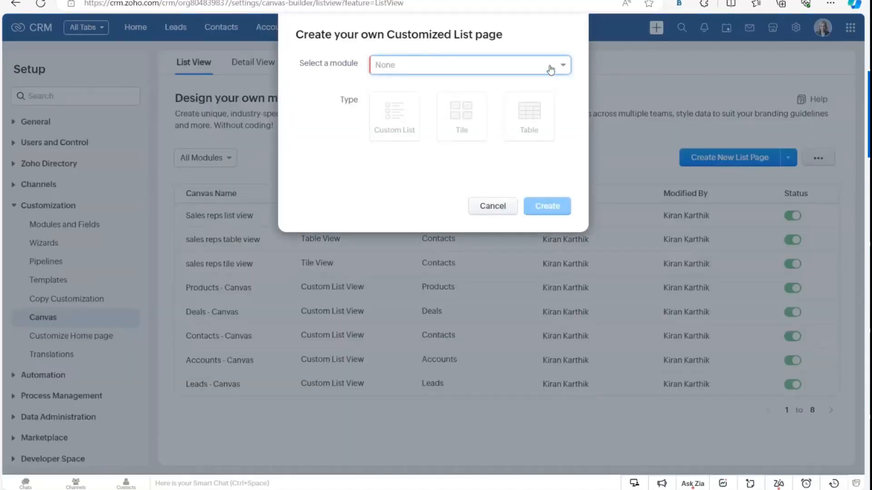
pyautogui.click(550, 65)
pyautogui.click(429, 129)
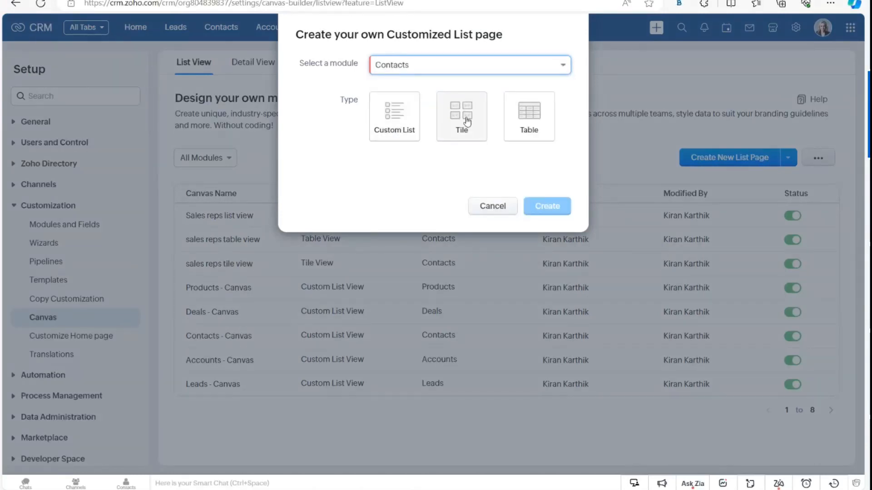
# Create the page as Tile type after trying Custom List, and start from a blank template after checking the organization's own canvases.
pyautogui.click(403, 121)
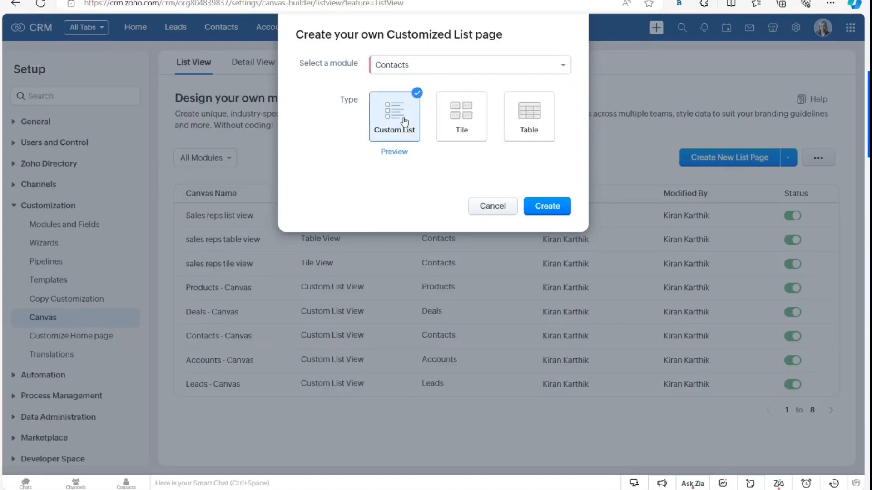
pyautogui.moveTo(393, 157)
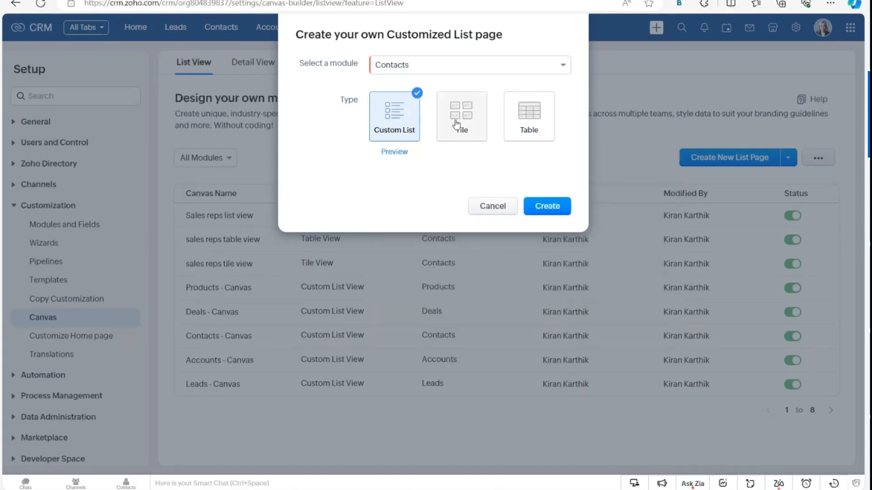
pyautogui.click(458, 129)
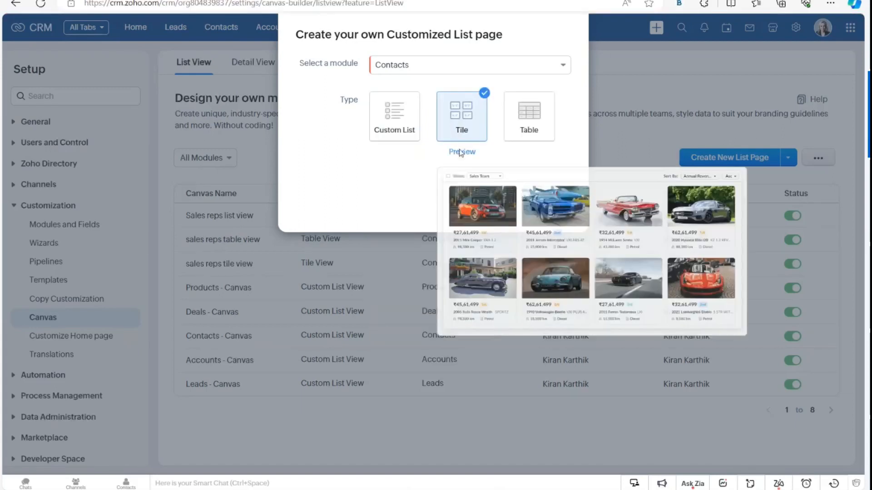
pyautogui.click(554, 212)
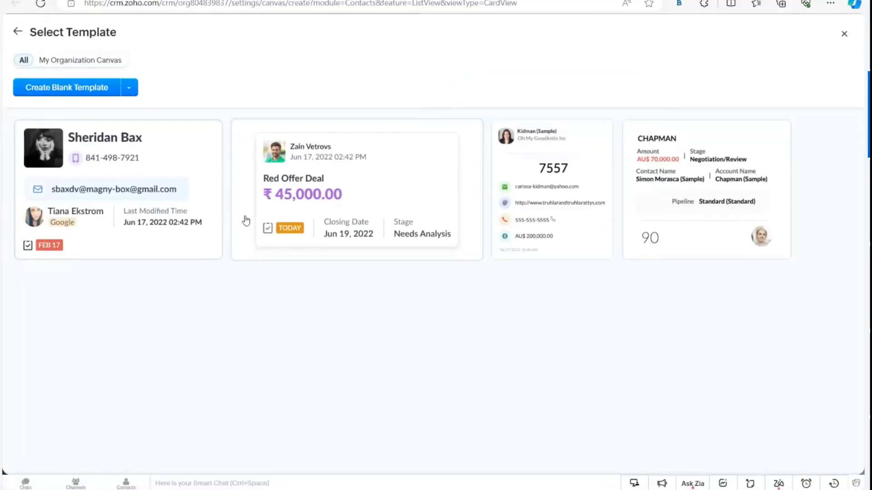
pyautogui.click(75, 62)
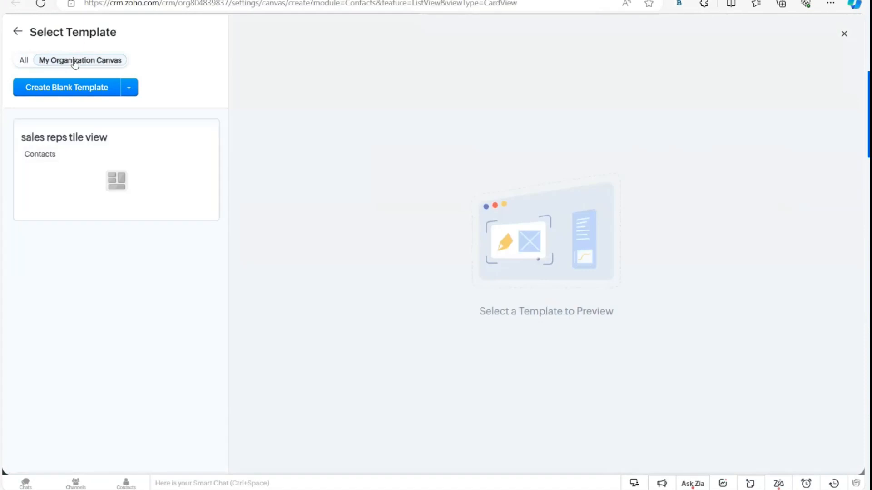
pyautogui.click(55, 88)
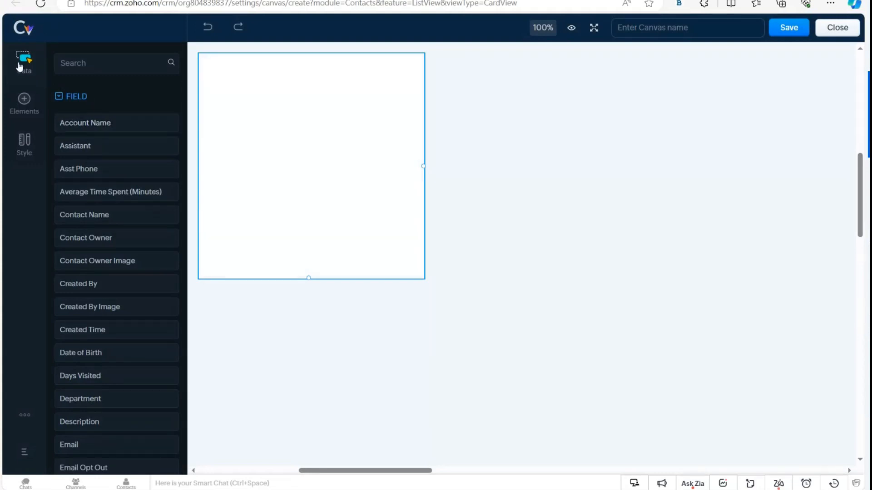
# Look through the canvas editor's available elements, data fields and card style options.
pyautogui.click(25, 94)
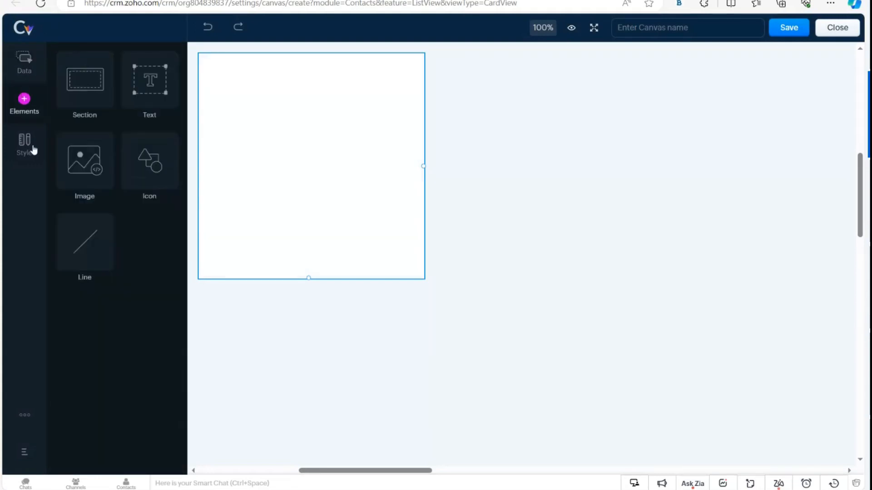
pyautogui.click(33, 149)
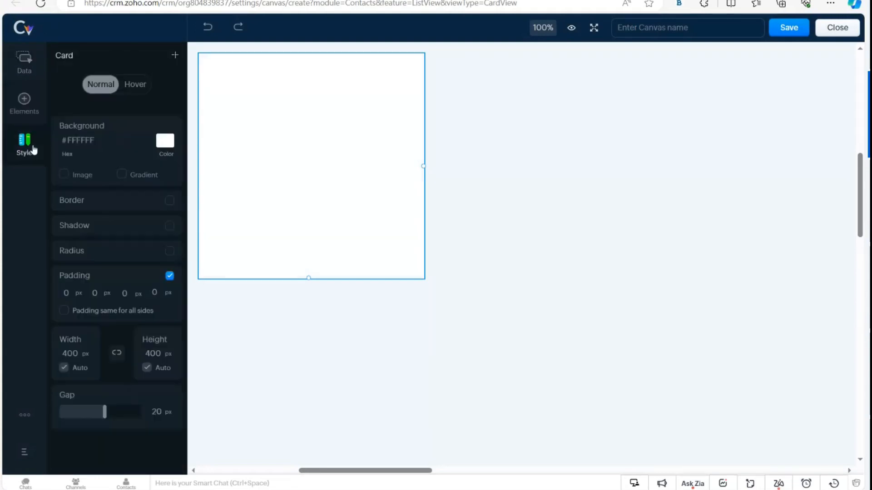
pyautogui.click(29, 66)
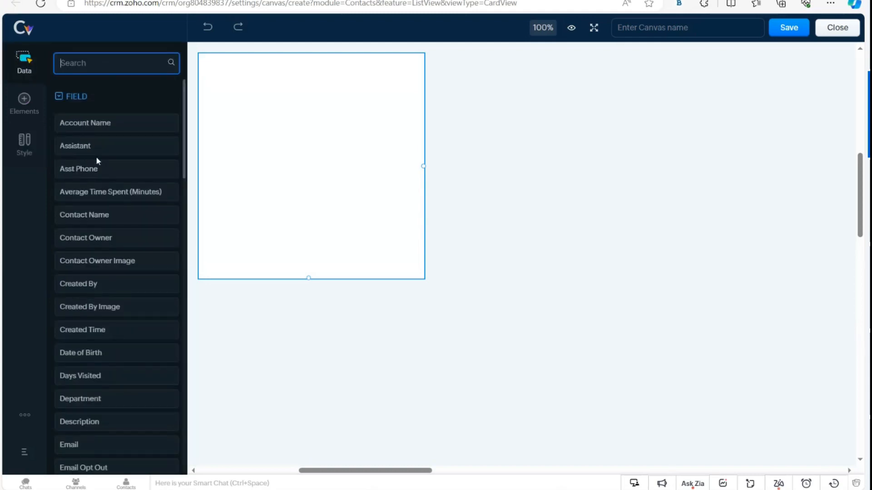
pyautogui.click(24, 104)
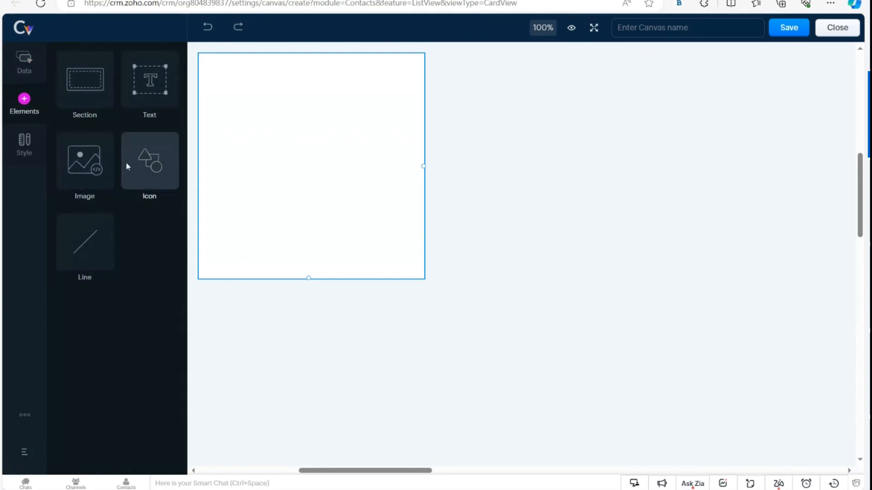
pyautogui.click(25, 146)
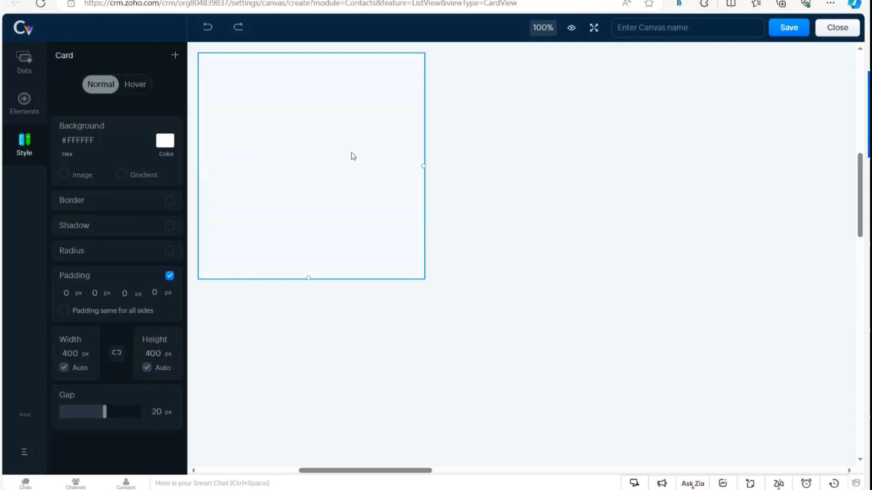
# Narrow the blank card to a portrait shape with automatic width off, and round all its corners with a 22 px radius.
pyautogui.moveTo(422, 167); pyautogui.dragTo(359, 166)
pyautogui.click(64, 368)
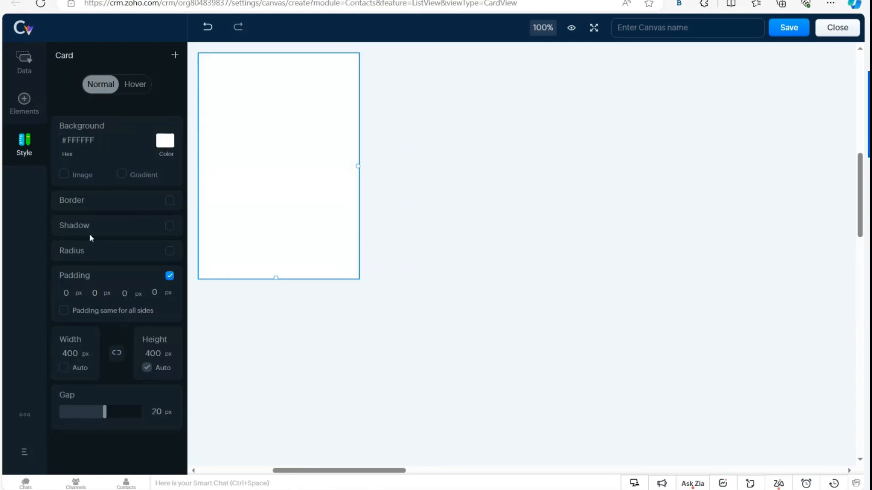
pyautogui.click(170, 251)
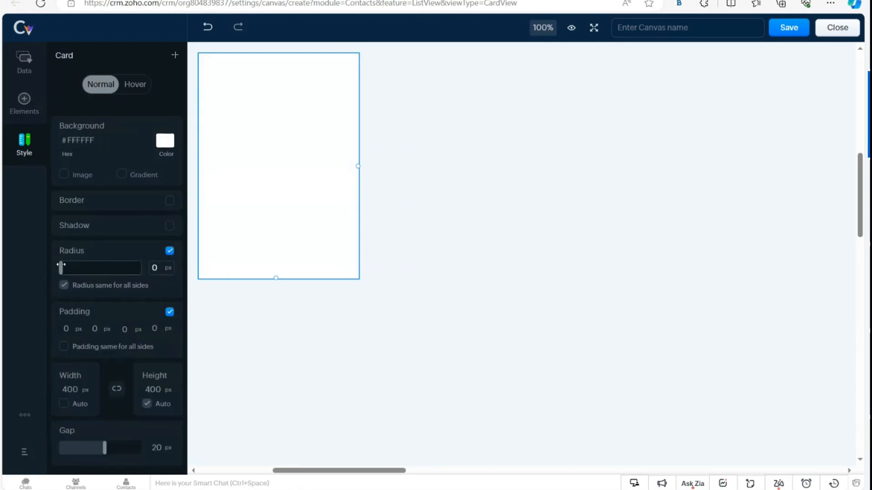
pyautogui.moveTo(60, 265); pyautogui.dragTo(78, 266)
# Give the card a gradient background running from light blue to teal.
pyautogui.click(164, 141)
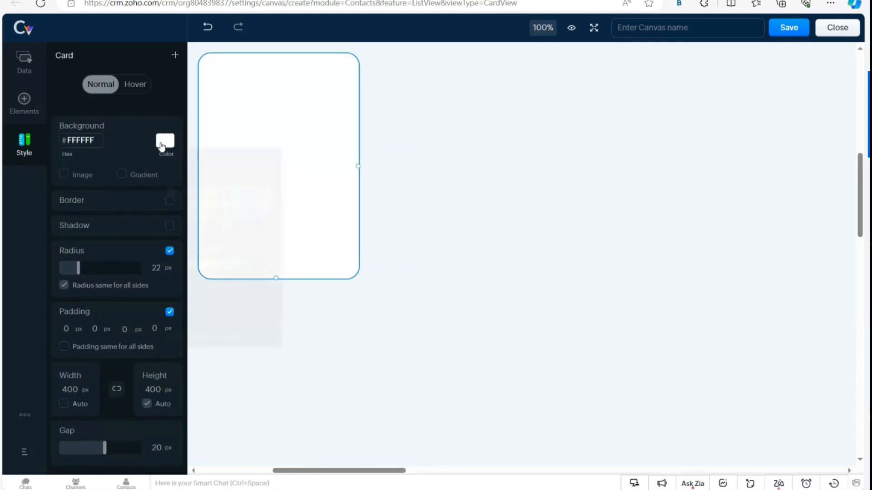
pyautogui.click(122, 175)
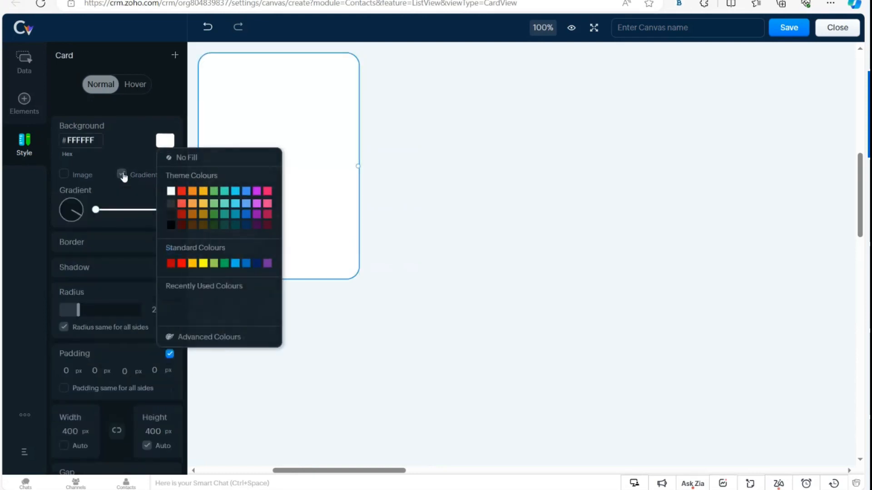
pyautogui.click(95, 209)
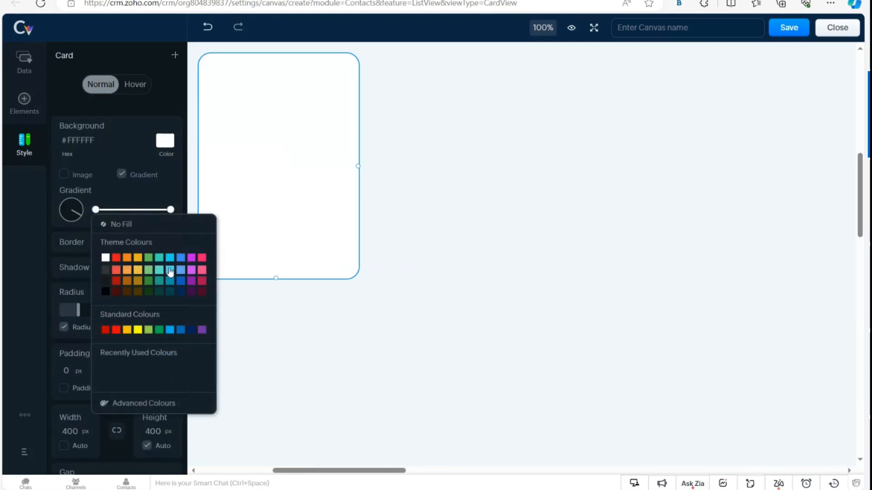
pyautogui.click(170, 271)
pyautogui.click(170, 209)
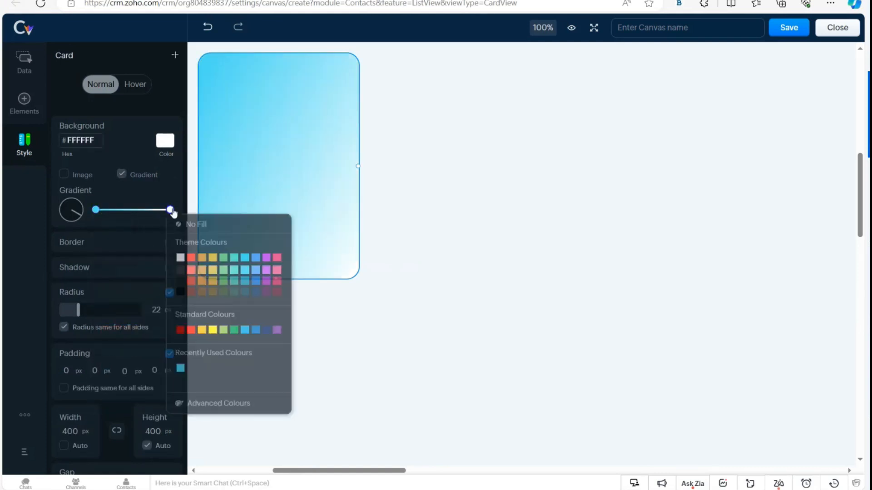
pyautogui.click(233, 270)
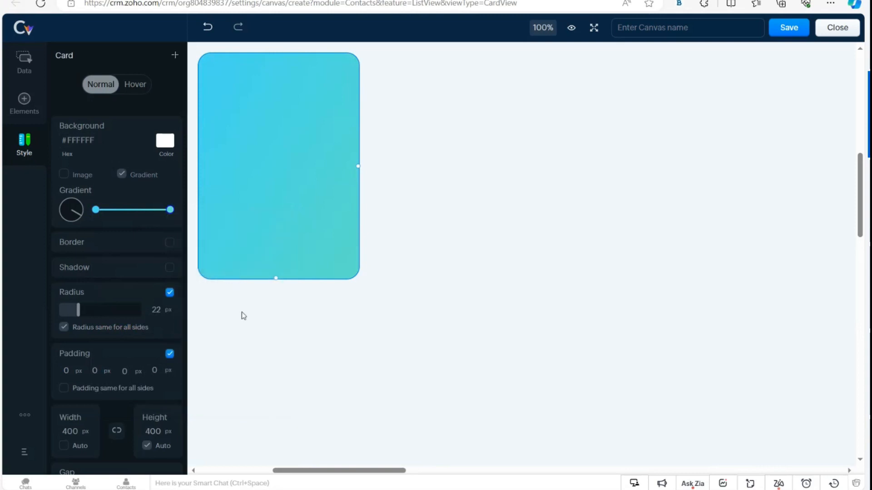
pyautogui.click(247, 329)
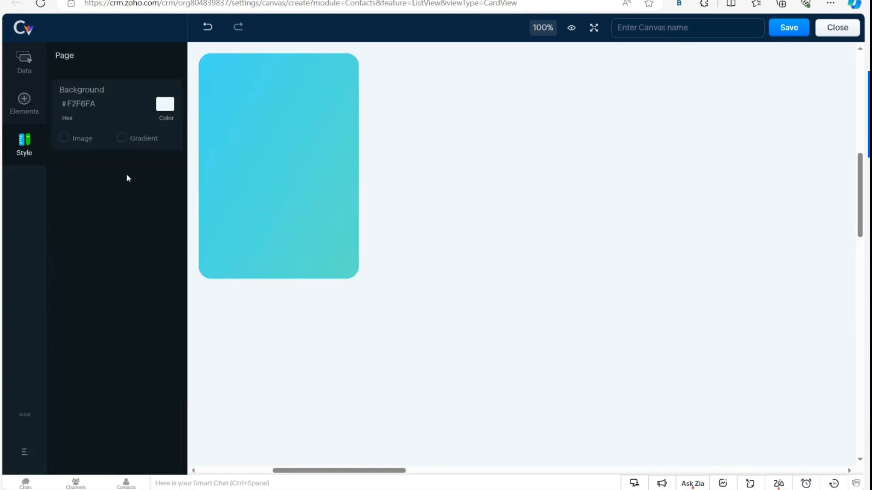
# Find the contact fields and place the Contact Image centered in the upper part of the card.
pyautogui.click(23, 63)
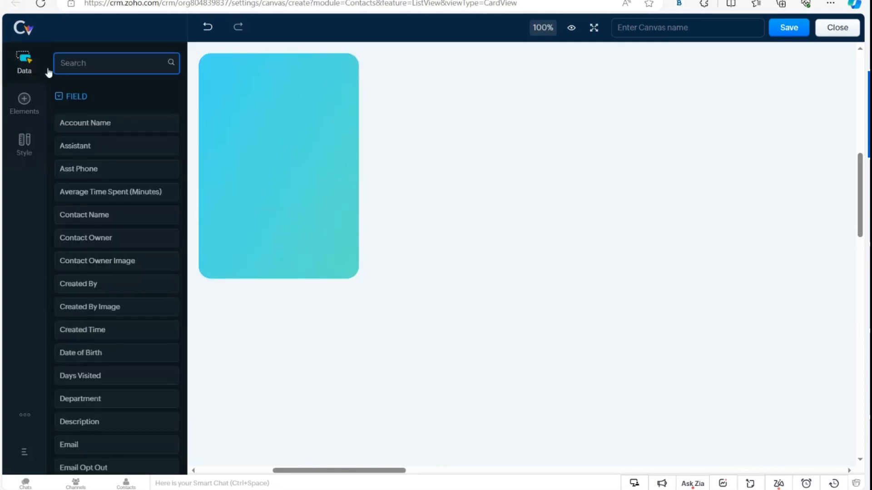
pyautogui.write('contact')
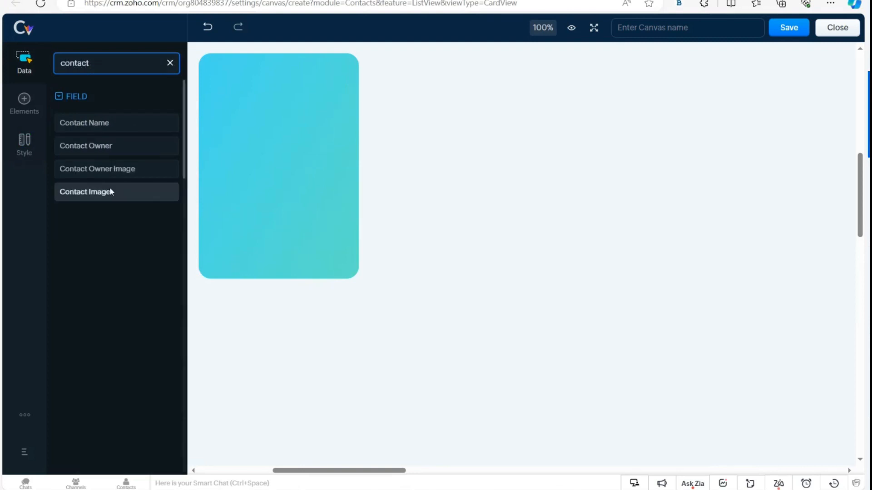
pyautogui.moveTo(108, 191); pyautogui.dragTo(264, 116)
# Turn on the radius for the contact image and slightly round all its corners.
pyautogui.click(280, 126)
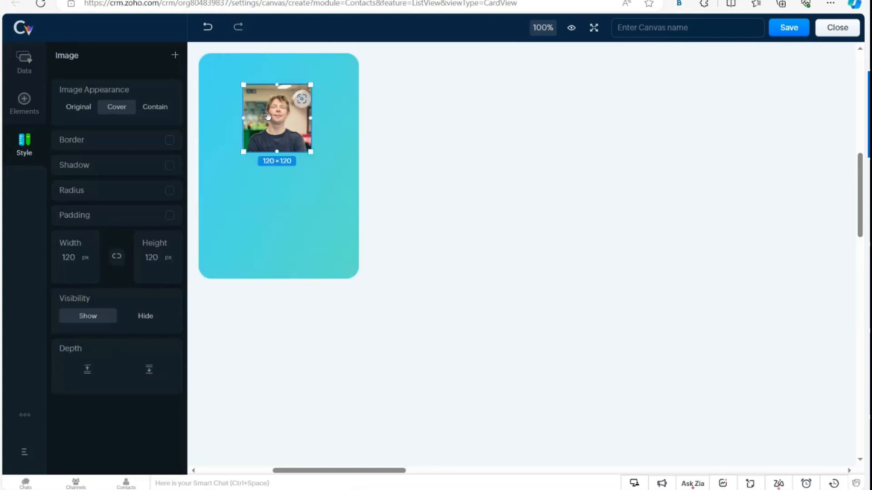
pyautogui.click(169, 191)
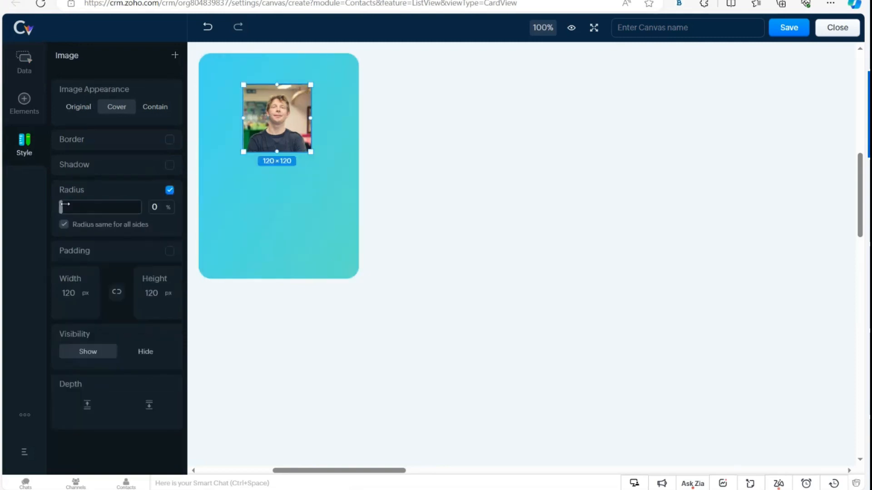
pyautogui.moveTo(61, 206); pyautogui.dragTo(75, 206)
pyautogui.click(384, 309)
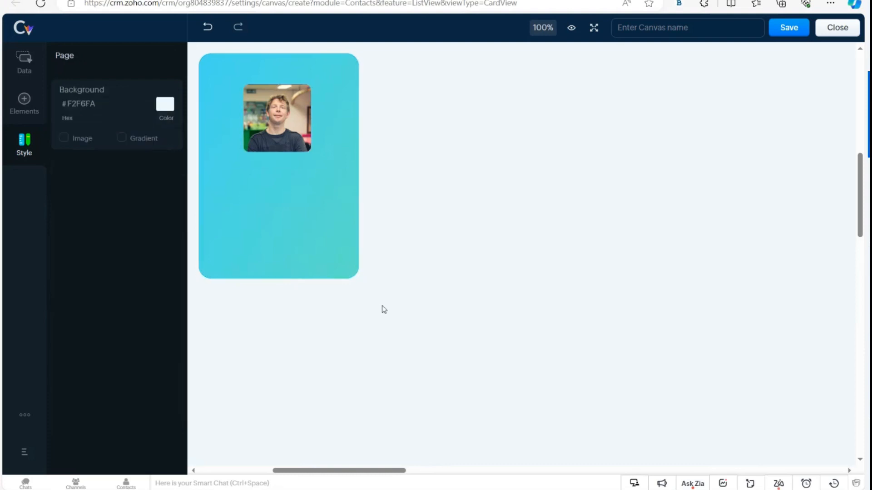
# Place the Contact Name field on the card directly beneath the contact image.
pyautogui.click(29, 66)
pyautogui.moveTo(107, 214); pyautogui.dragTo(220, 173)
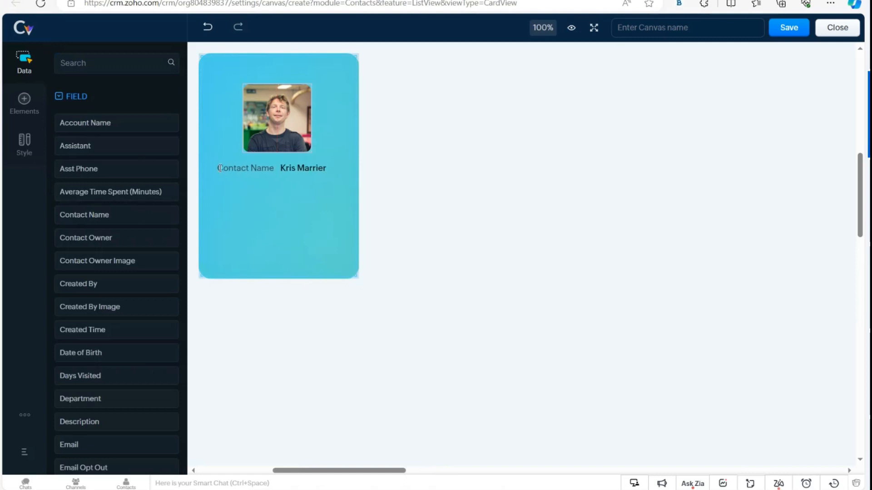
# Hide the label of the Contact Name field and show a person icon beside its value.
pyautogui.doubleClick(236, 171)
pyautogui.rightClick(237, 171)
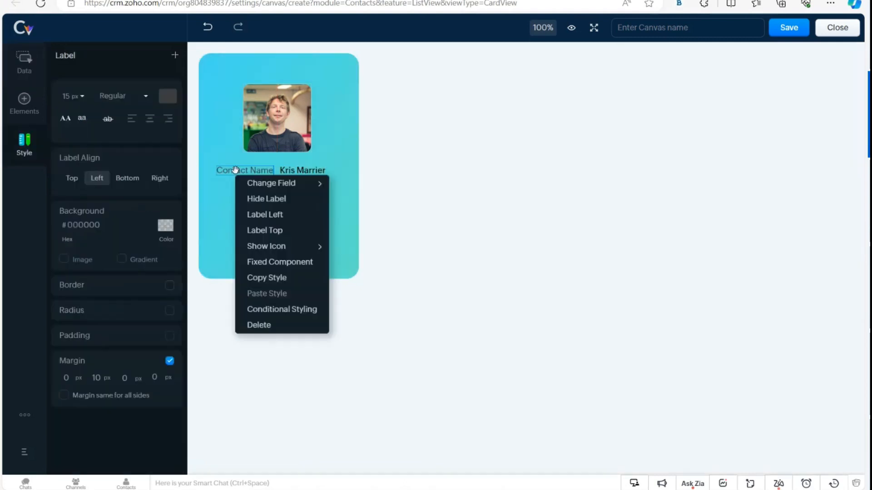
pyautogui.click(260, 200)
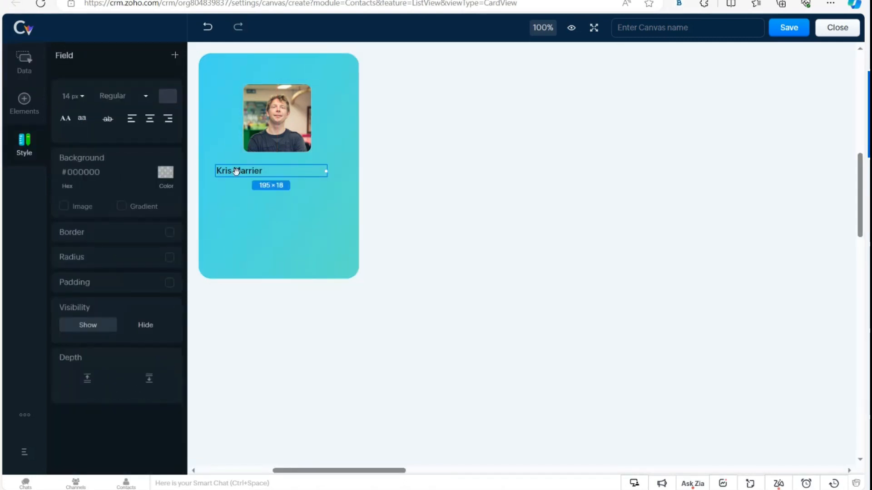
pyautogui.rightClick(237, 170)
pyautogui.moveTo(280, 222)
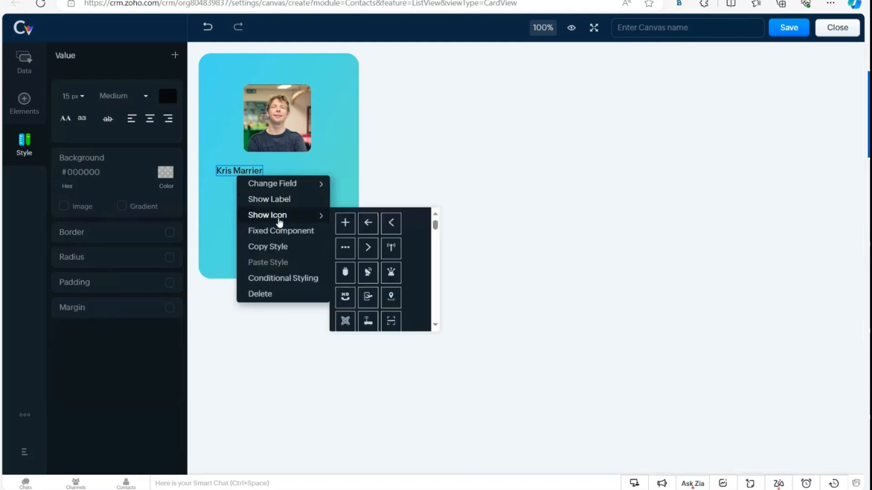
pyautogui.scroll(-5, 363, 278)
pyautogui.scroll(-5, 363, 277)
pyautogui.scroll(-5, 363, 277)
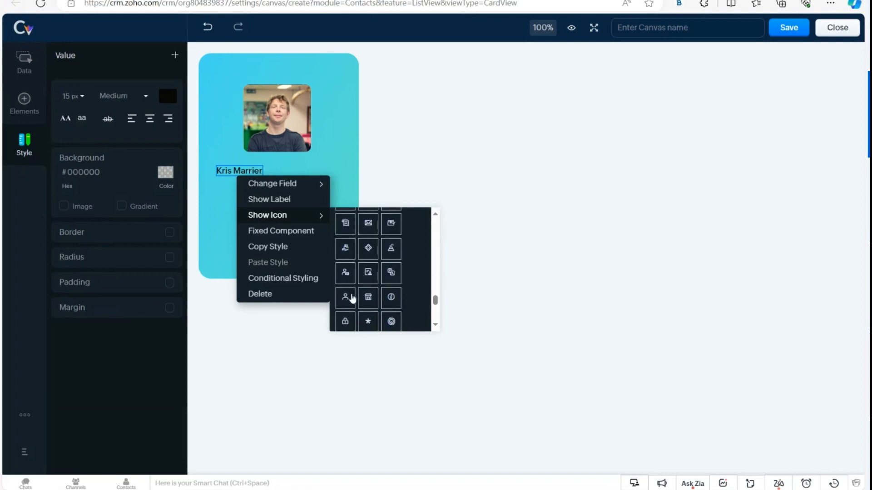
pyautogui.click(345, 301)
# Insert the Account Name field on the card below the contact name and hide its label.
pyautogui.click(251, 202)
pyautogui.rightClick(242, 195)
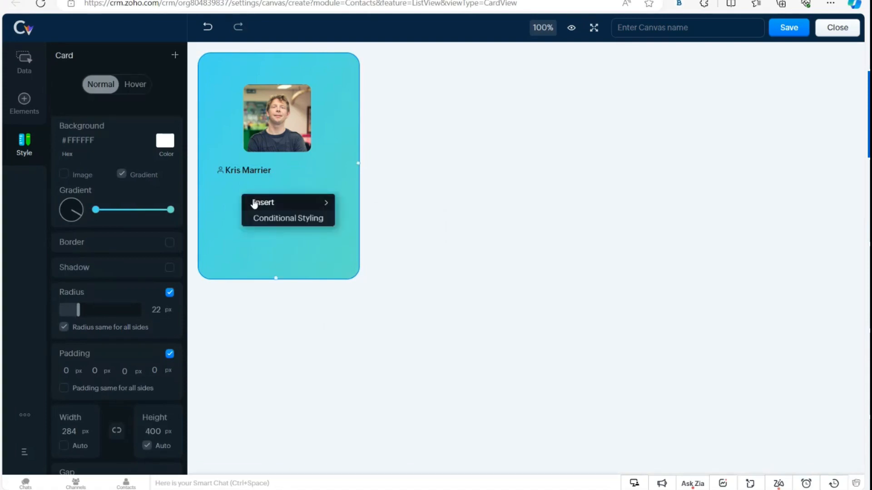
pyautogui.moveTo(254, 202)
pyautogui.click(384, 247)
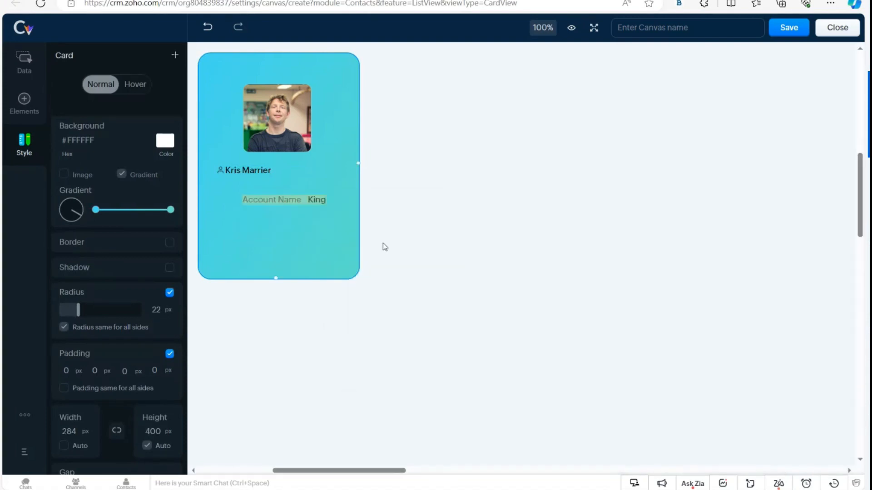
pyautogui.click(261, 199)
pyautogui.rightClick(261, 198)
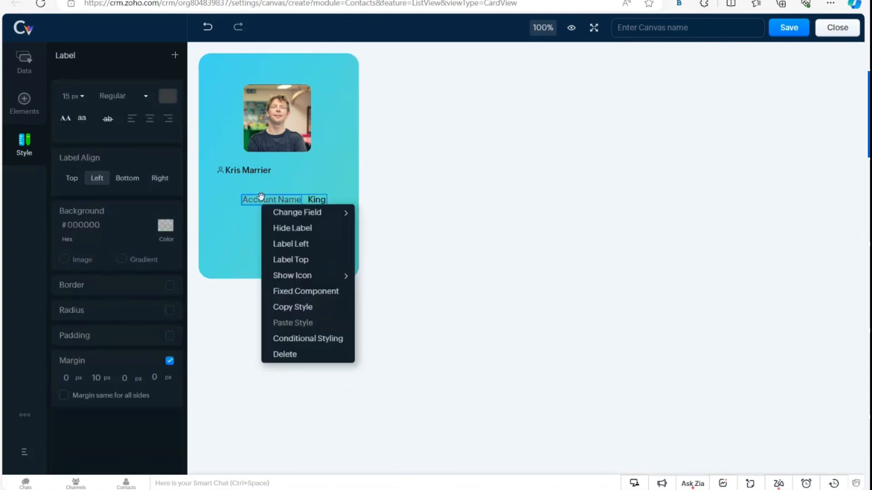
pyautogui.click(290, 228)
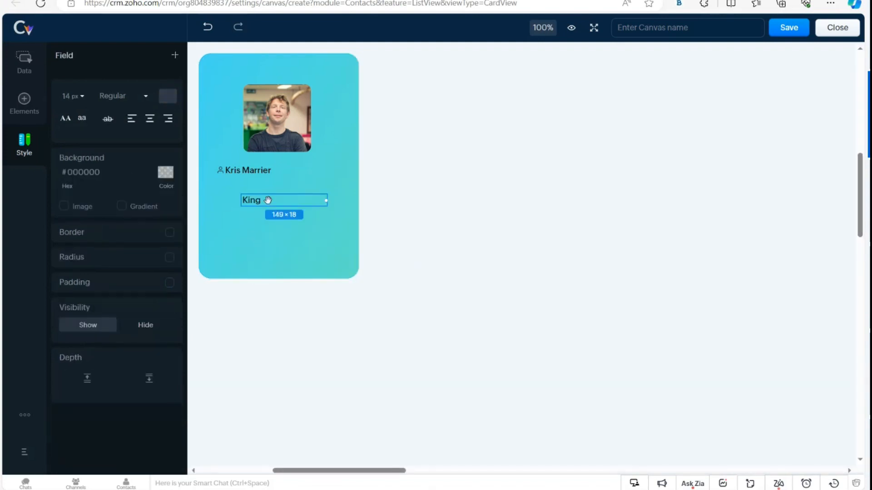
# Show a building icon beside the account name and line the field up directly beneath the contact name.
pyautogui.rightClick(266, 202)
pyautogui.moveTo(312, 246)
pyautogui.scroll(-5, 395, 303)
pyautogui.scroll(-10, 395, 303)
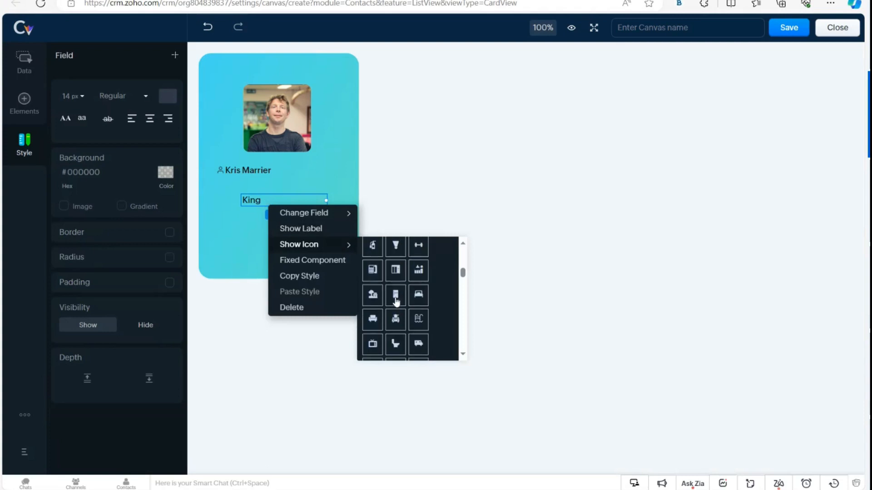
pyautogui.scroll(-10, 396, 301)
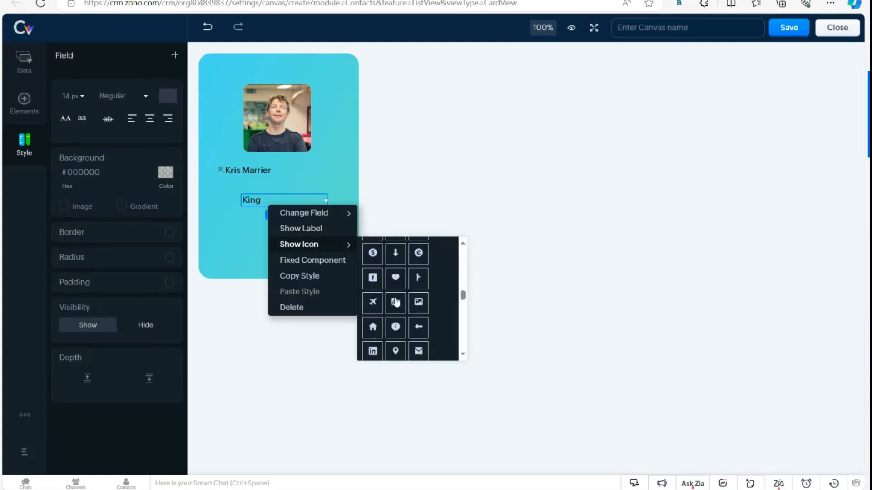
pyautogui.scroll(-10, 397, 302)
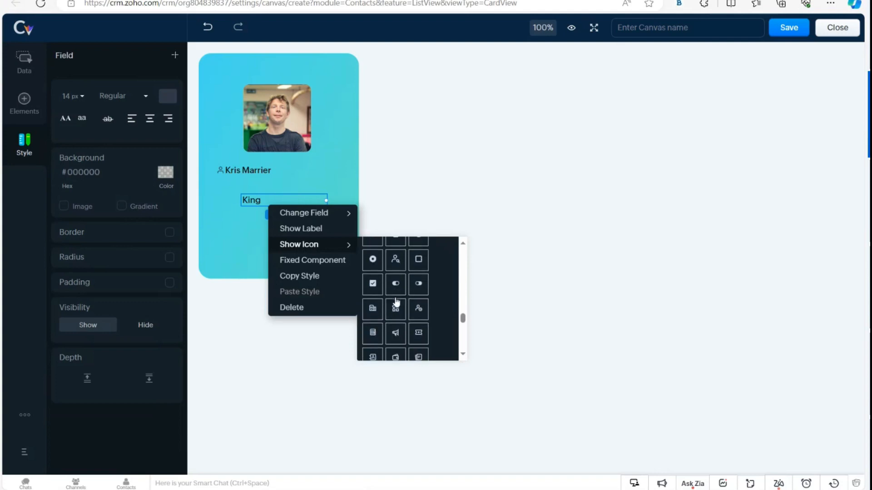
pyautogui.click(373, 315)
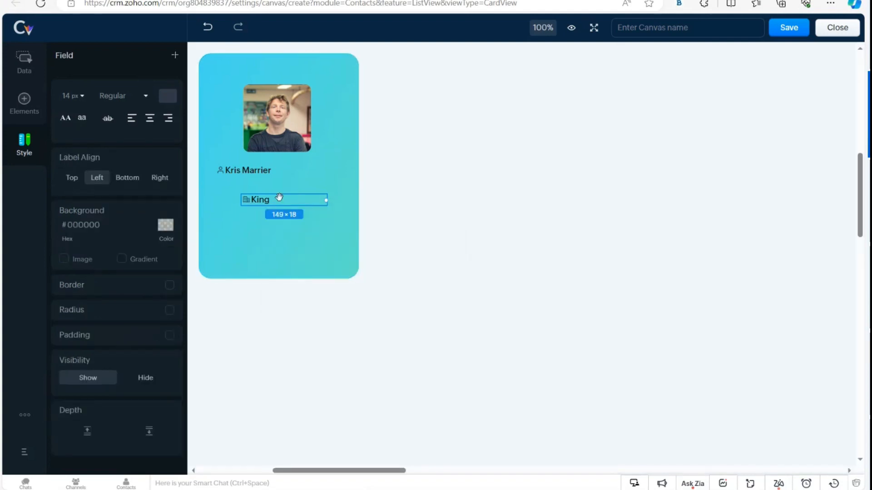
pyautogui.moveTo(288, 199); pyautogui.dragTo(248, 189)
pyautogui.click(274, 229)
pyautogui.click(419, 233)
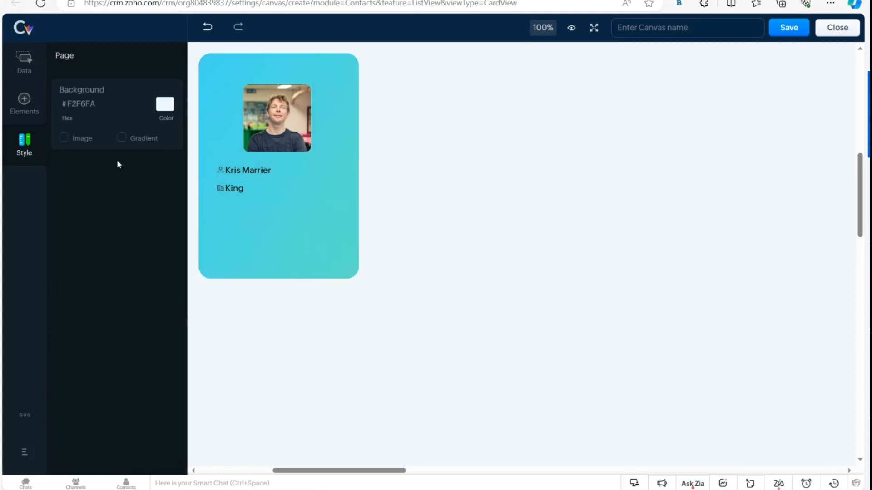
# Add a white section of about 242 × 36 px to the lower part of the card, beneath the account name.
pyautogui.click(29, 67)
pyautogui.click(29, 103)
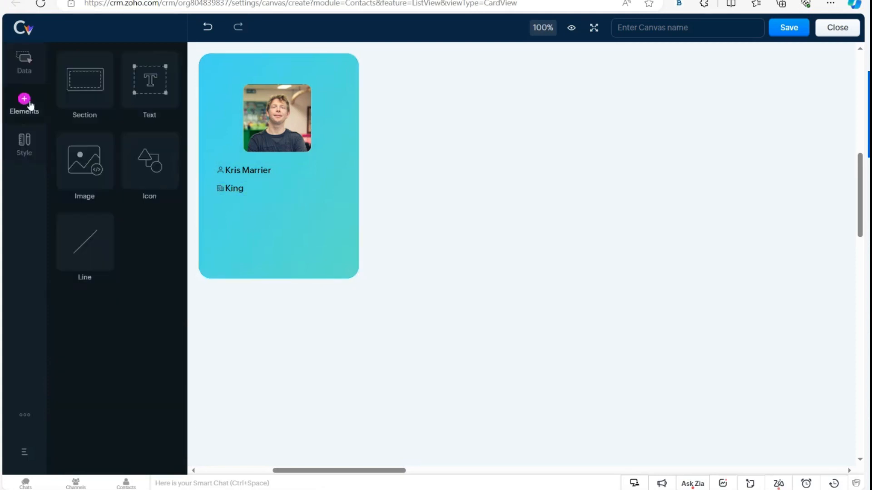
pyautogui.moveTo(78, 80); pyautogui.dragTo(275, 242)
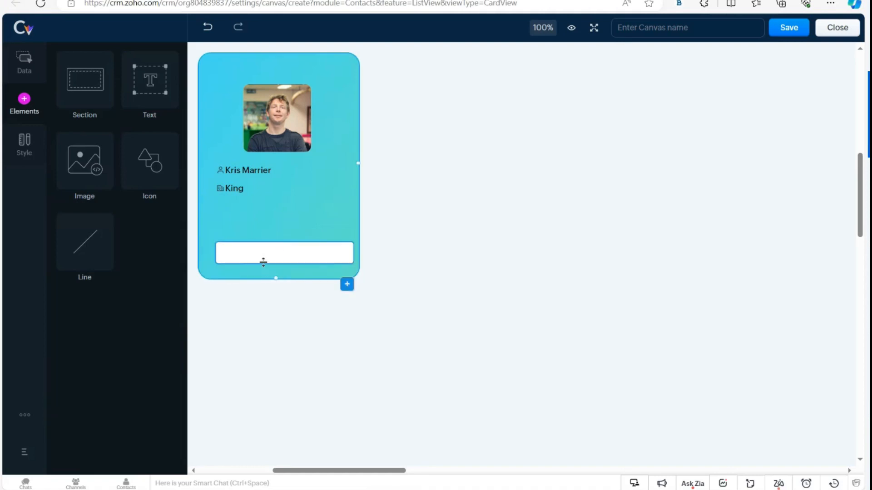
pyautogui.click(264, 259)
pyautogui.moveTo(276, 254); pyautogui.dragTo(276, 234)
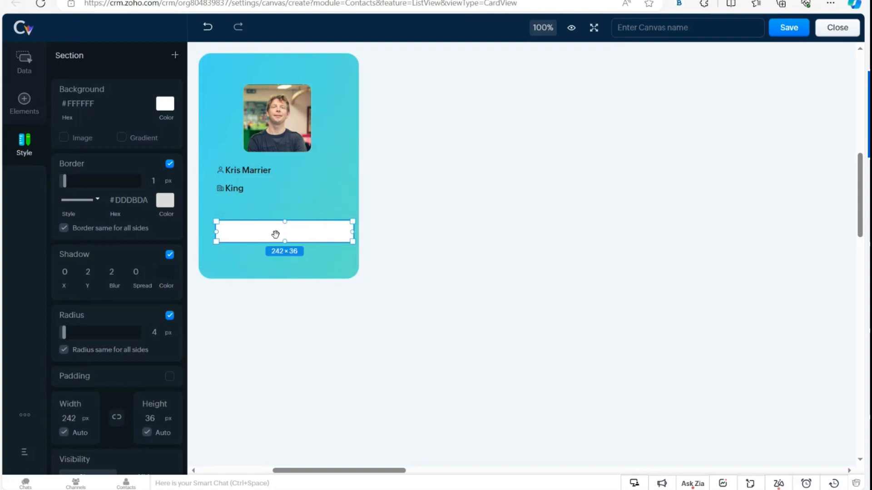
# Insert the Email field into the white section and fit it inside the section's outline.
pyautogui.rightClick(230, 232)
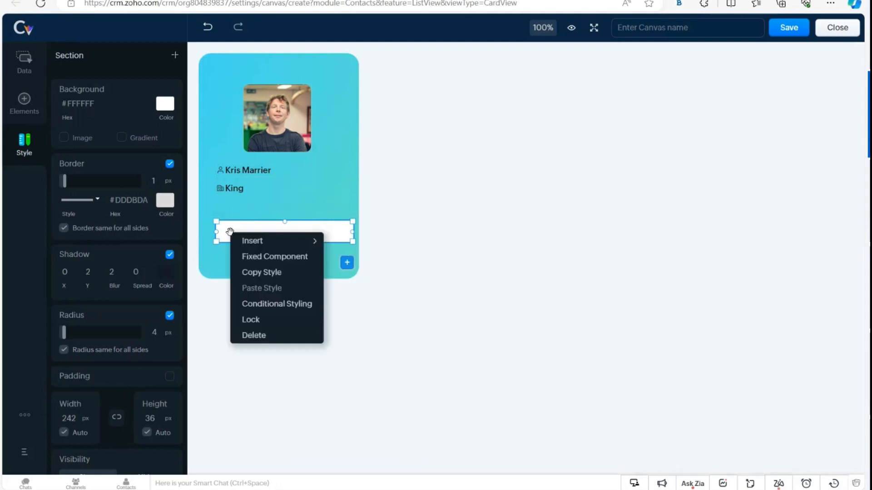
pyautogui.moveTo(238, 244)
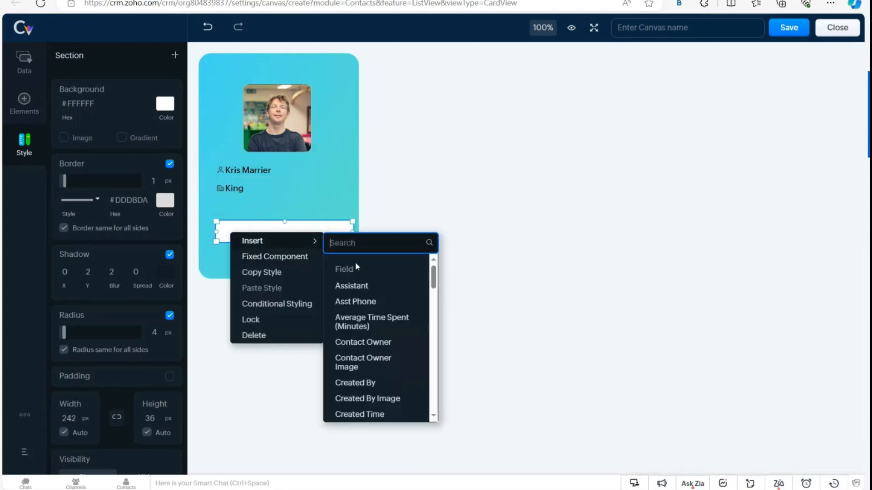
pyautogui.write('email')
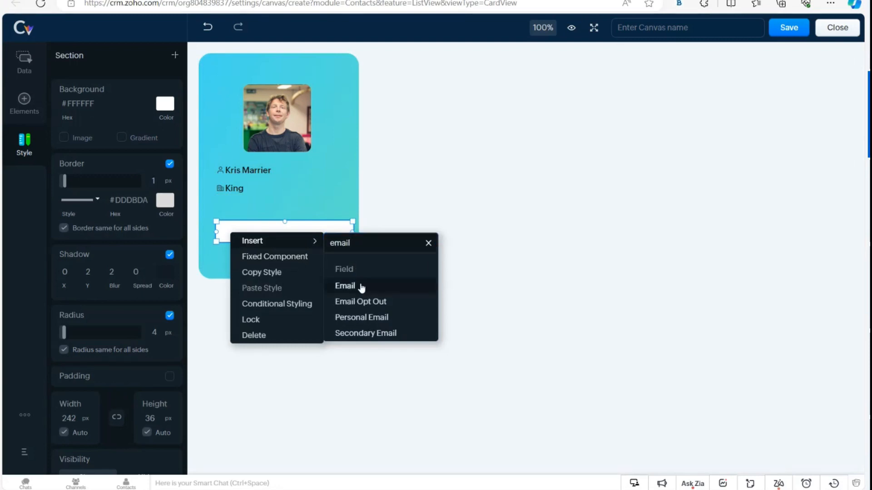
pyautogui.click(361, 284)
pyautogui.click(274, 241)
pyautogui.moveTo(273, 240); pyautogui.dragTo(262, 235)
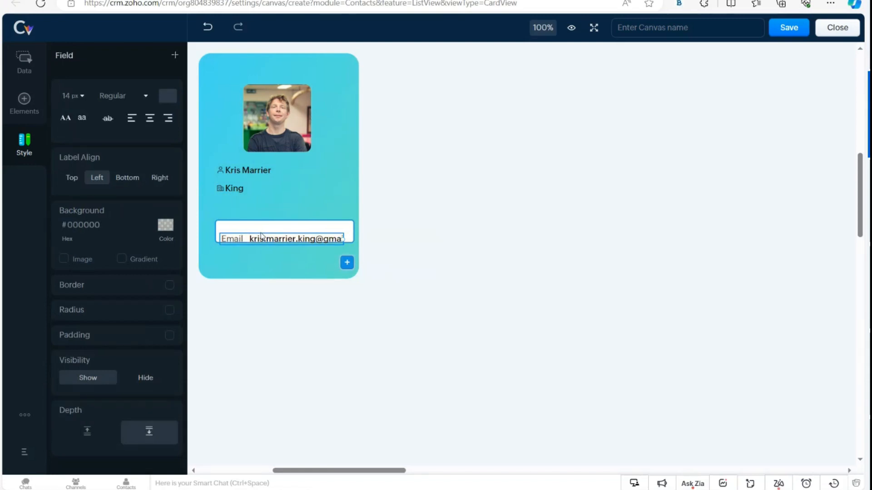
pyautogui.click(261, 237)
pyautogui.moveTo(264, 238); pyautogui.dragTo(263, 231)
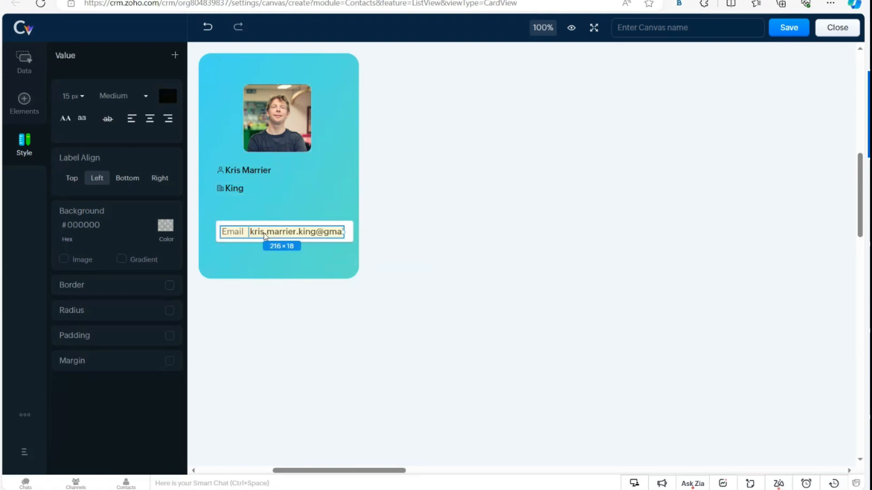
# Hide the Email field's label and move the white section up closer to the account name.
pyautogui.rightClick(264, 236)
pyautogui.click(292, 261)
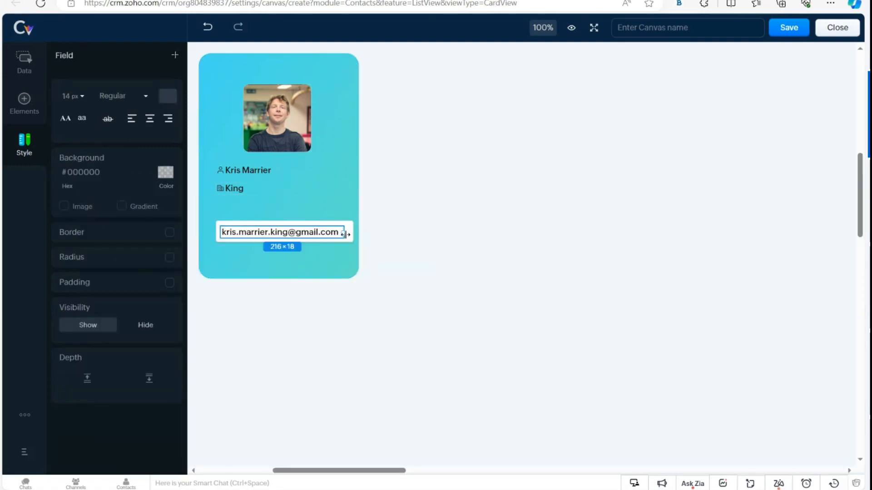
pyautogui.click(418, 248)
pyautogui.click(291, 233)
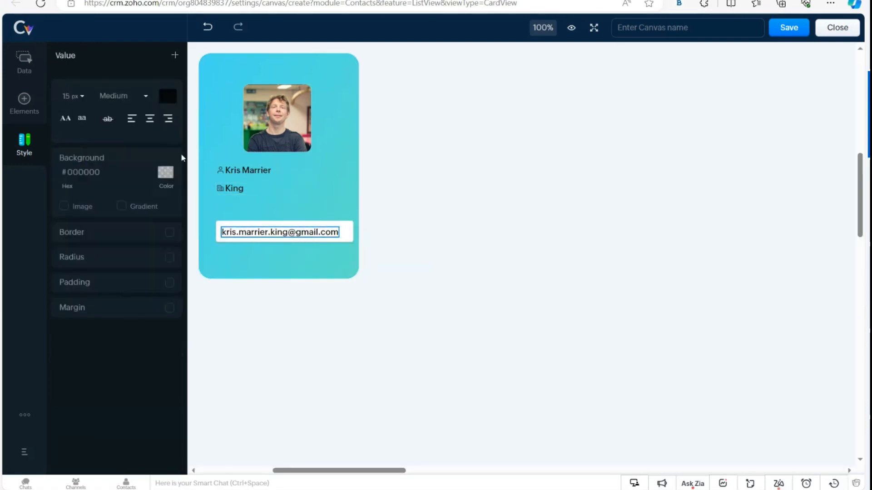
pyautogui.click(282, 223)
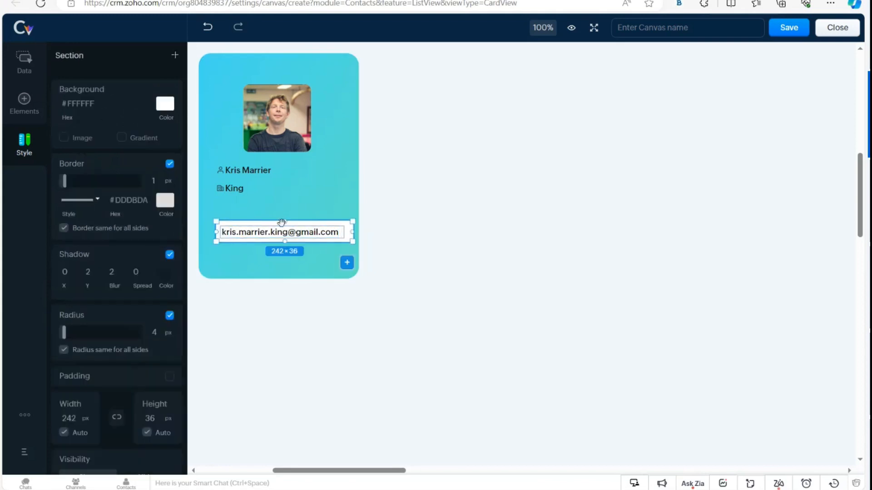
pyautogui.moveTo(273, 224); pyautogui.dragTo(273, 212)
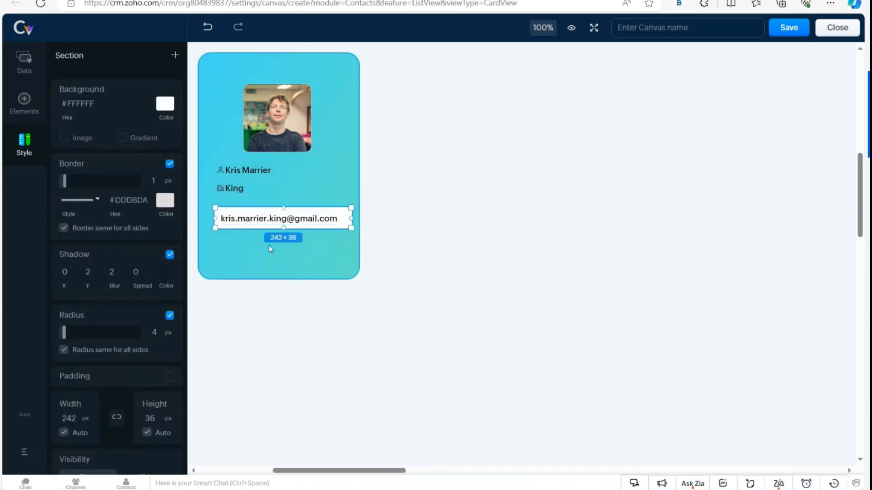
# Left-align the contact name, account name and email section, and distribute them evenly in the vertical direction.
pyautogui.click(213, 156)
pyautogui.moveTo(244, 190); pyautogui.dragTo(350, 242)
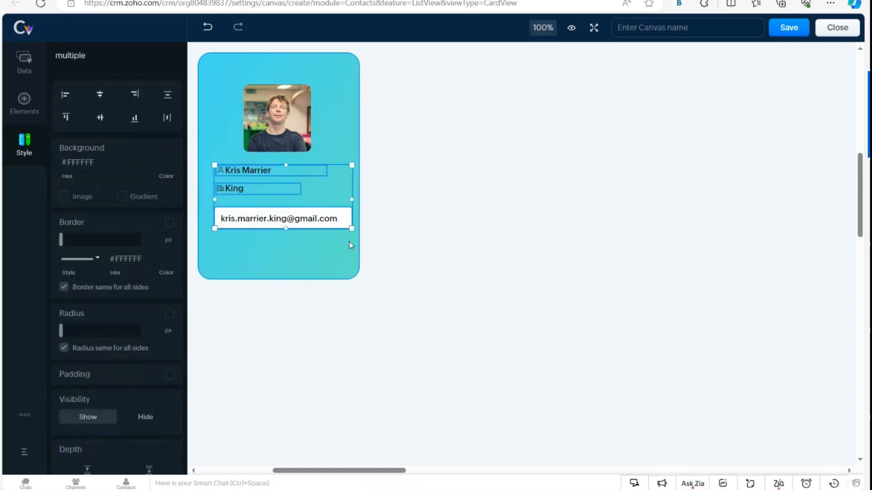
pyautogui.click(66, 96)
pyautogui.click(164, 96)
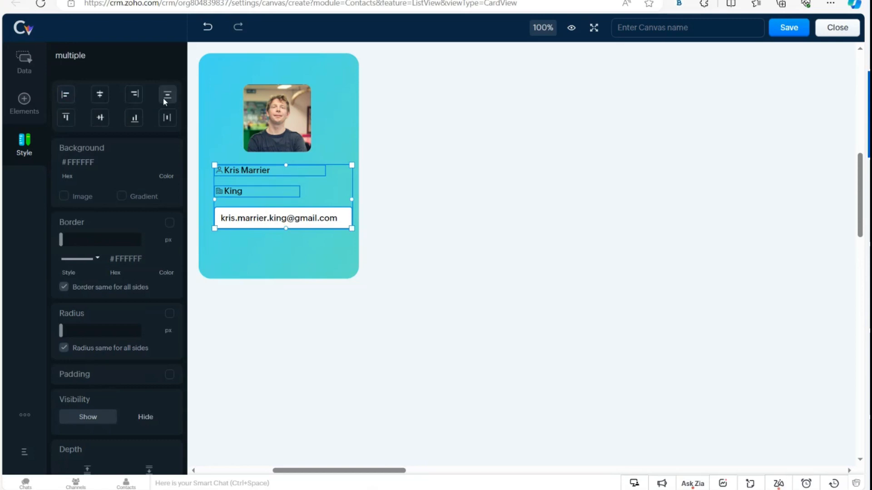
pyautogui.click(461, 243)
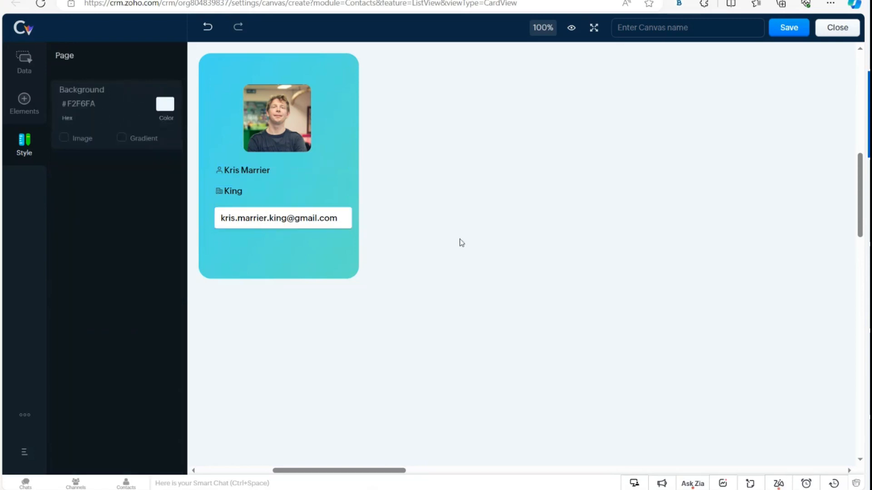
# Add a crown icon to the card, enlarge it and place it over the contact image's upper-right corner.
pyautogui.click(23, 111)
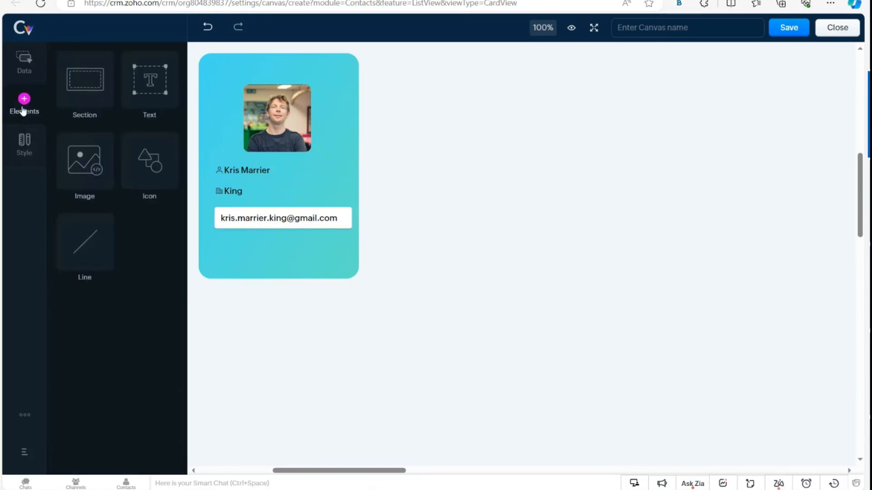
pyautogui.moveTo(151, 166); pyautogui.dragTo(320, 81)
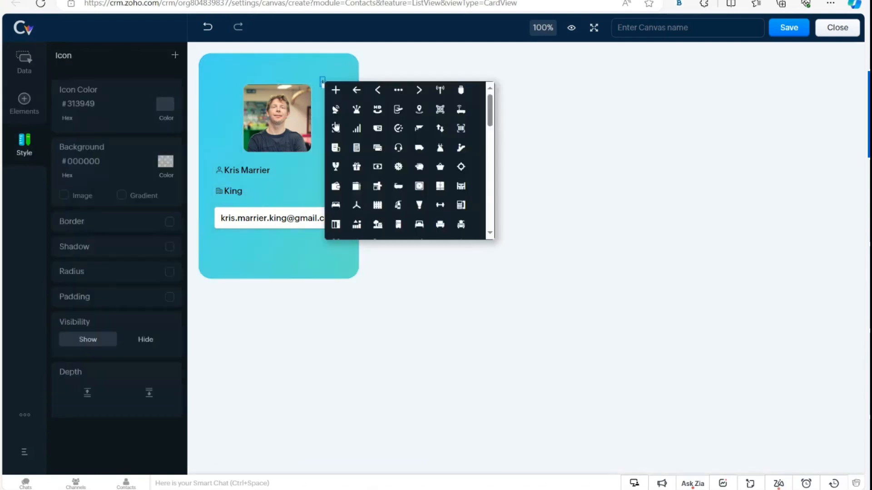
pyautogui.scroll(-2, 376, 196)
pyautogui.scroll(-5, 365, 195)
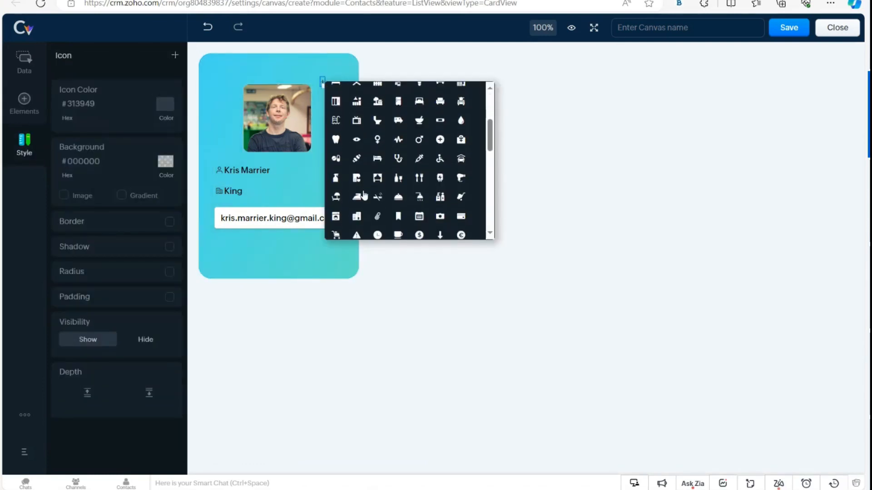
pyautogui.scroll(-3, 365, 195)
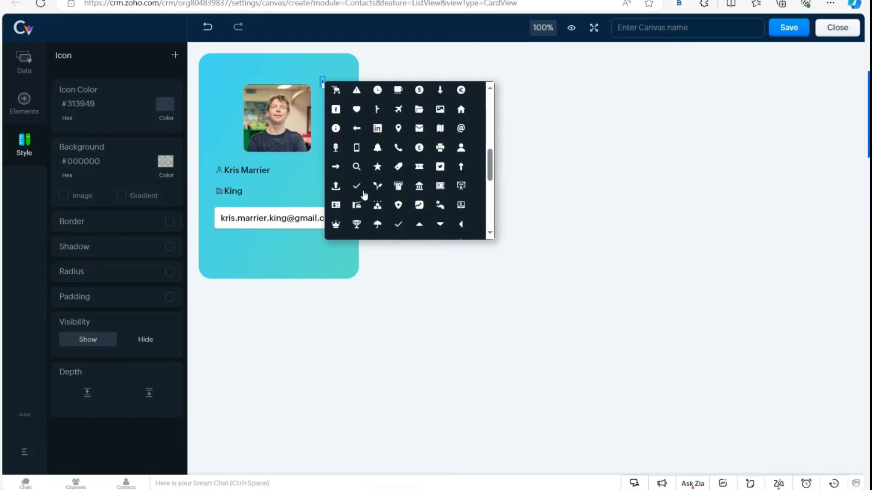
pyautogui.click(336, 158)
pyautogui.moveTo(328, 85)
pyautogui.mouseDown()
pyautogui.moveTo(347, 104)
pyautogui.moveTo(311, 82)
pyautogui.mouseUp()
pyautogui.click(332, 91)
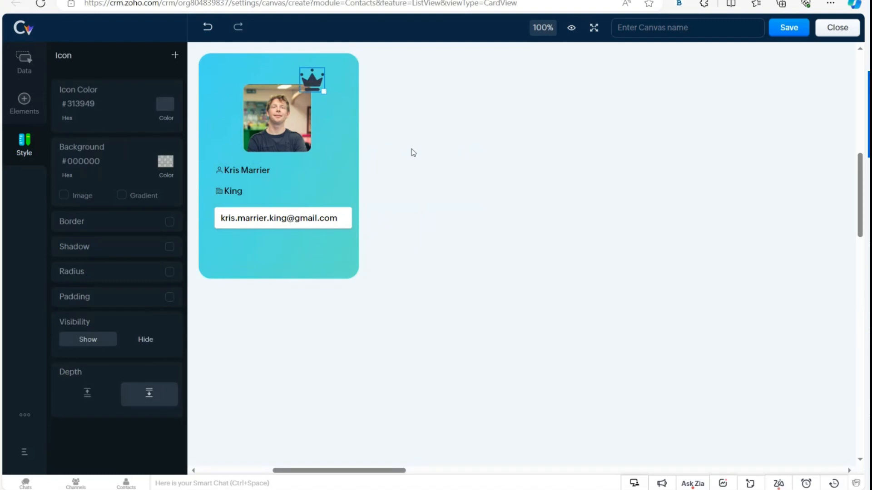
# Apply the Decision maker canvas rule to the crown icon and set its icon color to black under that rule.
pyautogui.click(175, 56)
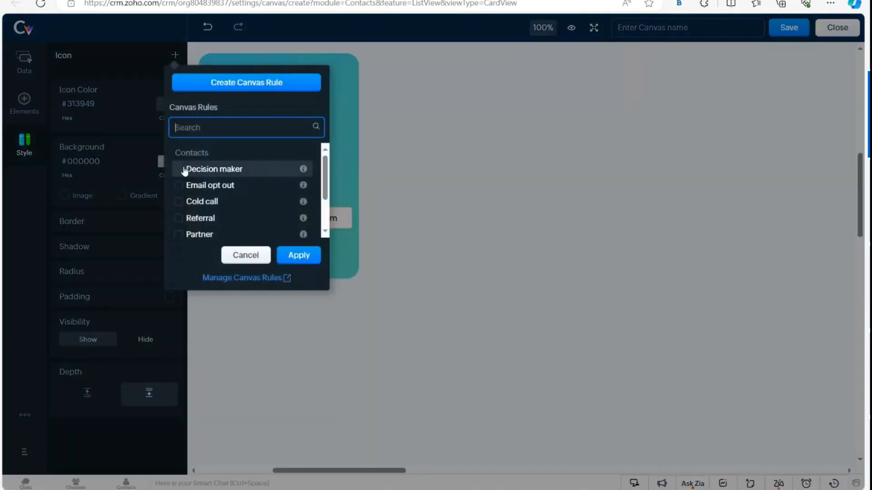
pyautogui.click(178, 170)
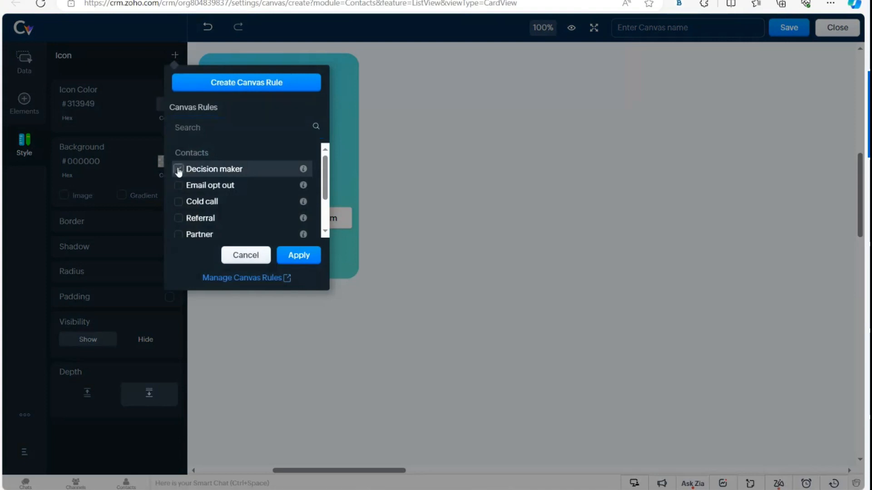
pyautogui.click(291, 255)
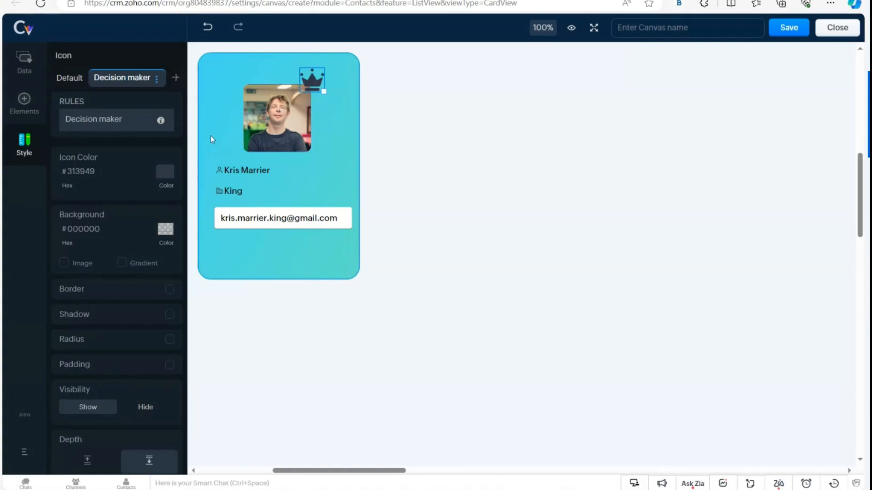
pyautogui.click(165, 172)
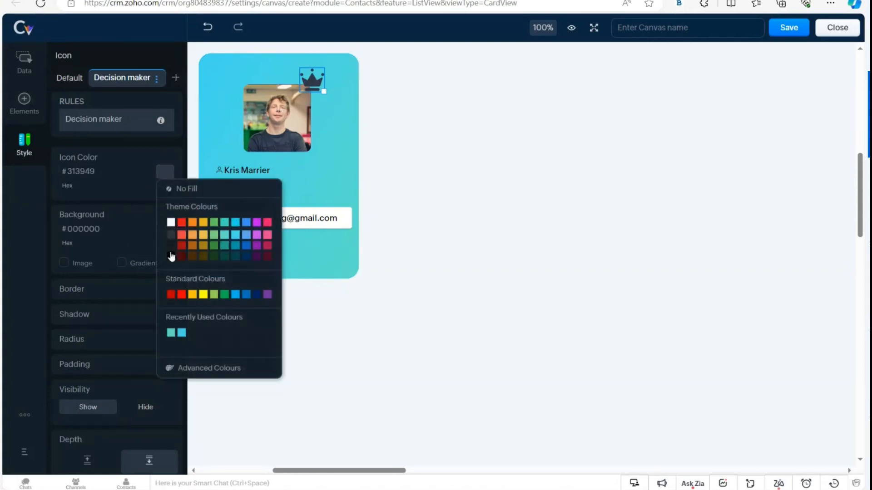
pyautogui.click(171, 257)
# Set the crown icon's visibility to Hide in its default style.
pyautogui.click(69, 79)
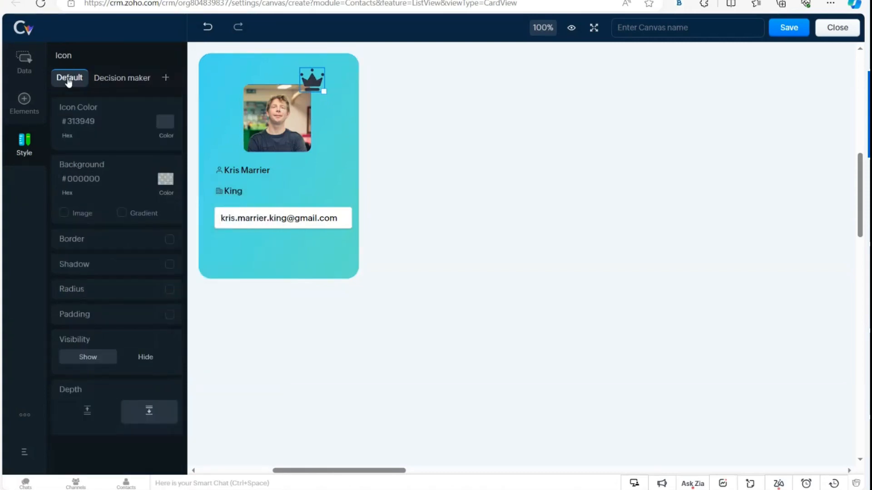
pyautogui.click(149, 359)
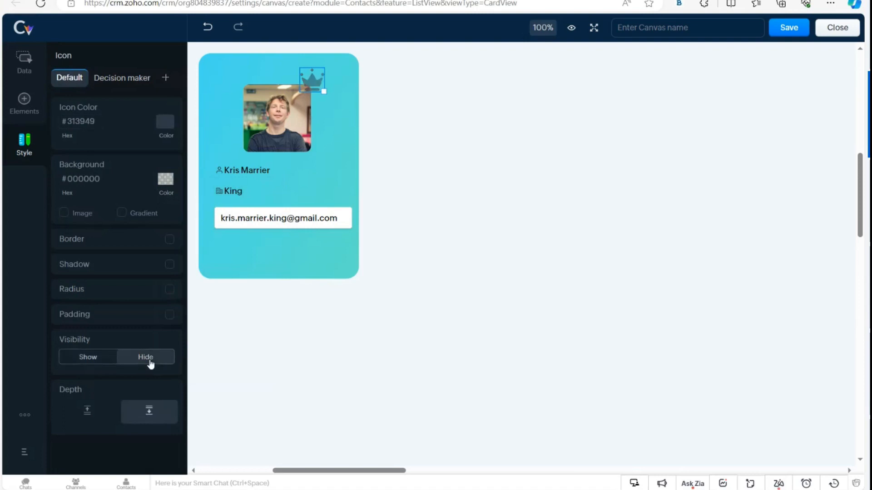
pyautogui.click(263, 326)
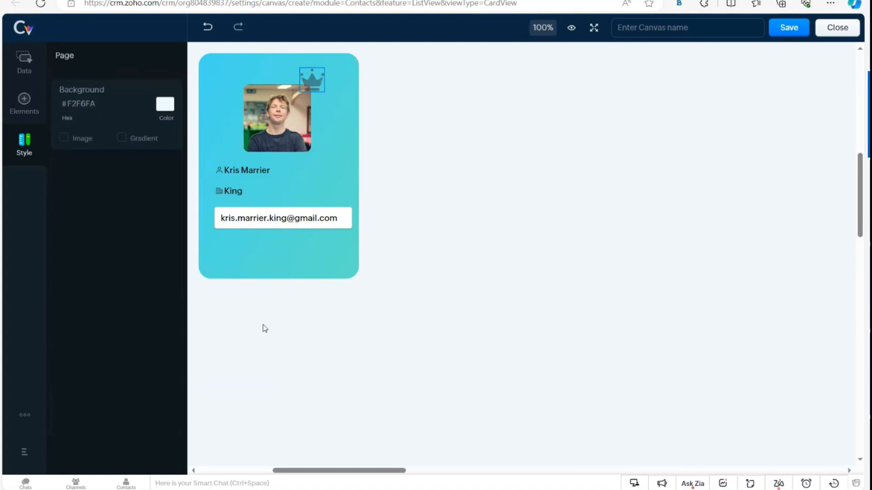
# Apply the Referral canvas rule to the whole contact card.
pyautogui.click(342, 176)
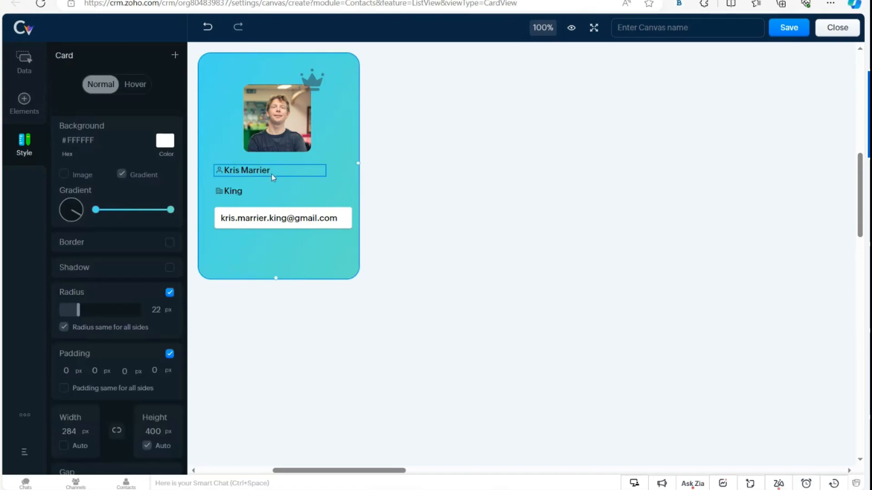
pyautogui.click(175, 55)
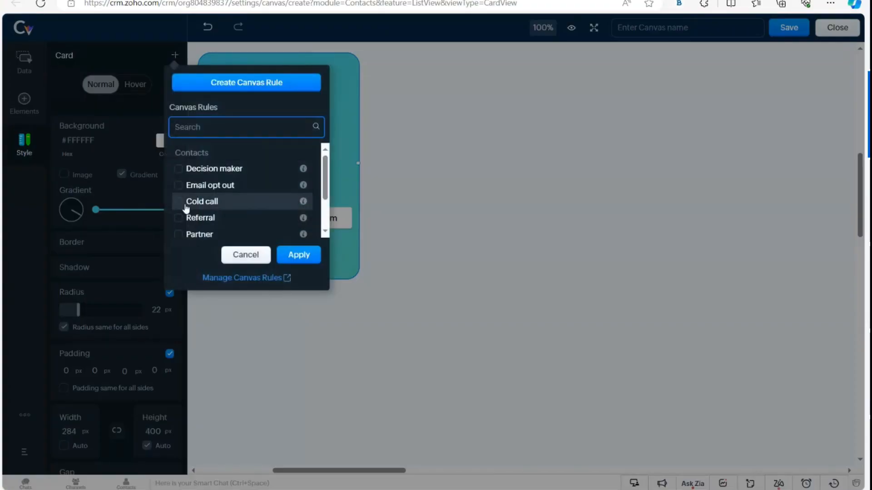
pyautogui.click(179, 218)
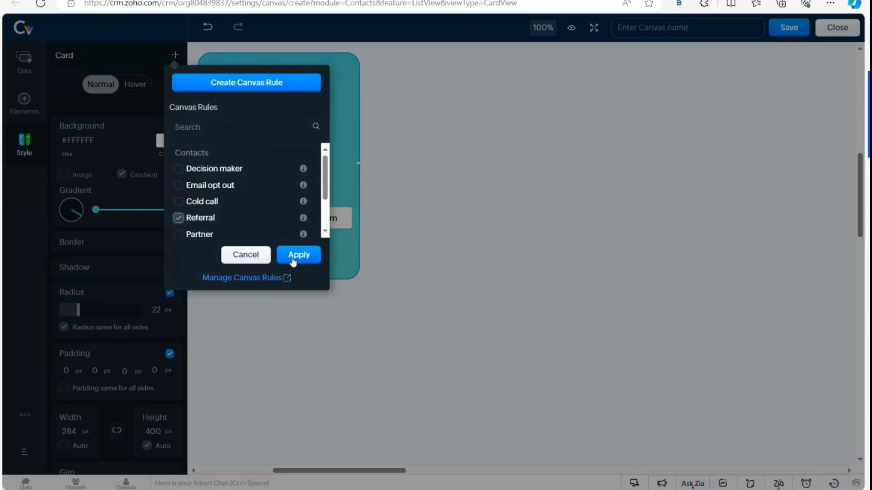
pyautogui.click(295, 257)
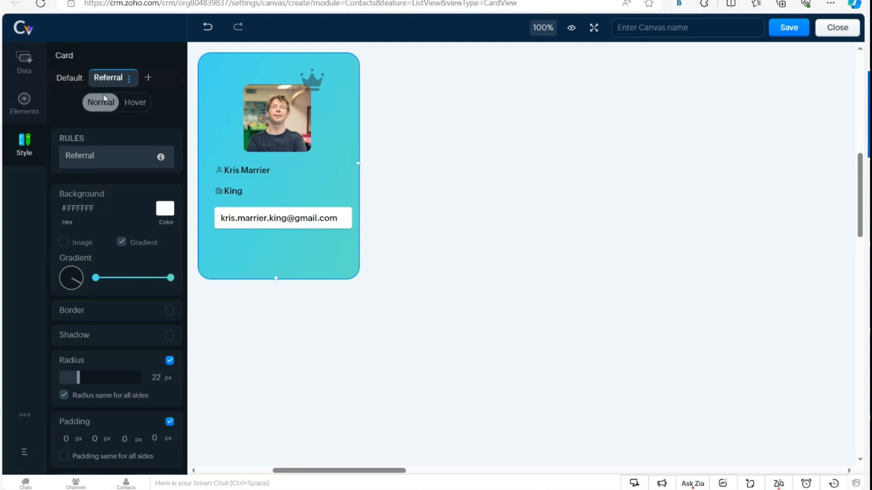
# Set the card's background gradient under the Referral rule to run from pink to amber.
pyautogui.click(96, 278)
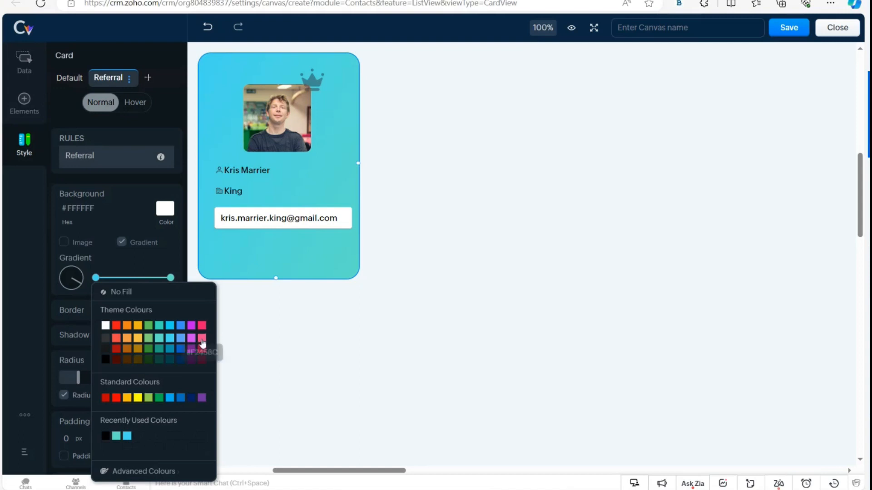
pyautogui.click(202, 344)
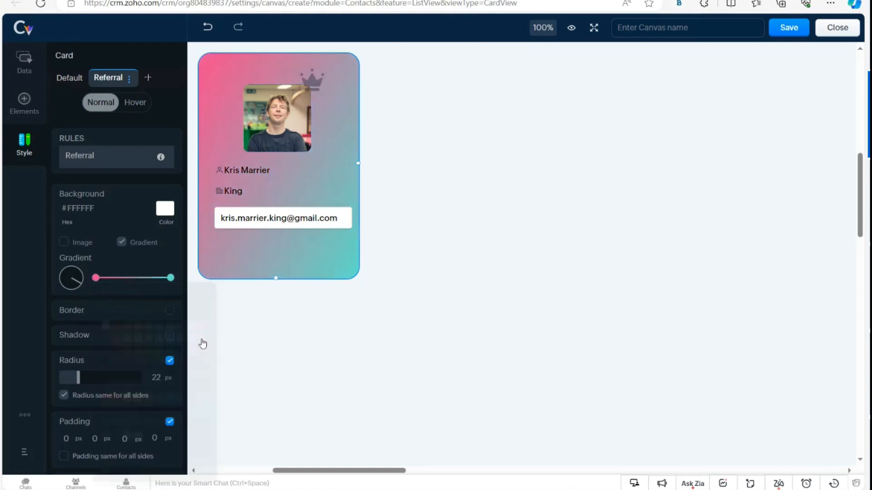
pyautogui.click(171, 278)
pyautogui.click(203, 399)
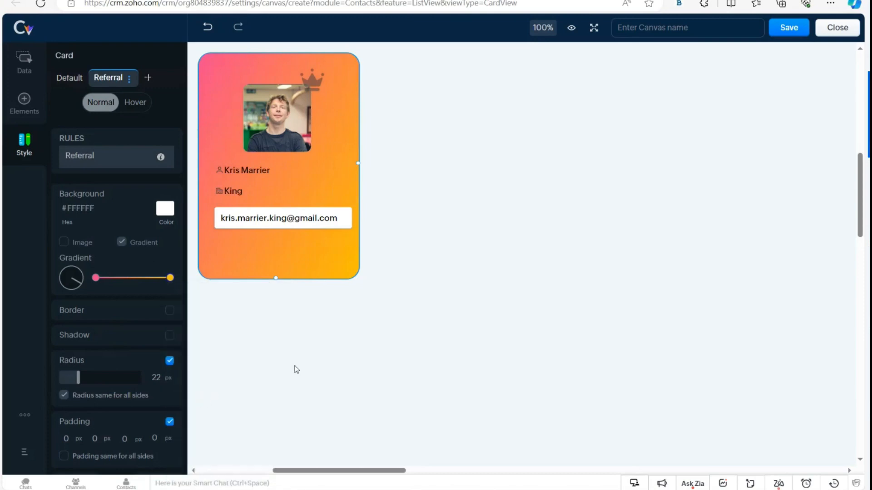
pyautogui.click(316, 355)
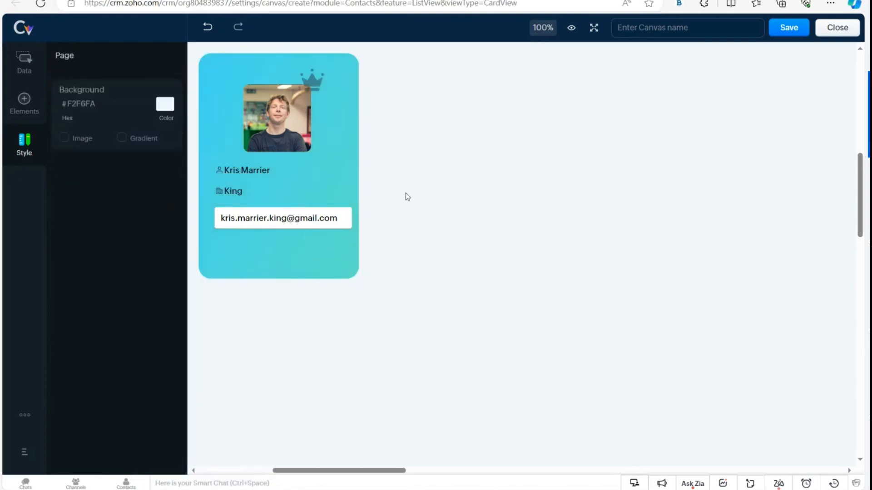
# Name the canvas "webinar tile view" and save it.
pyautogui.click(667, 35)
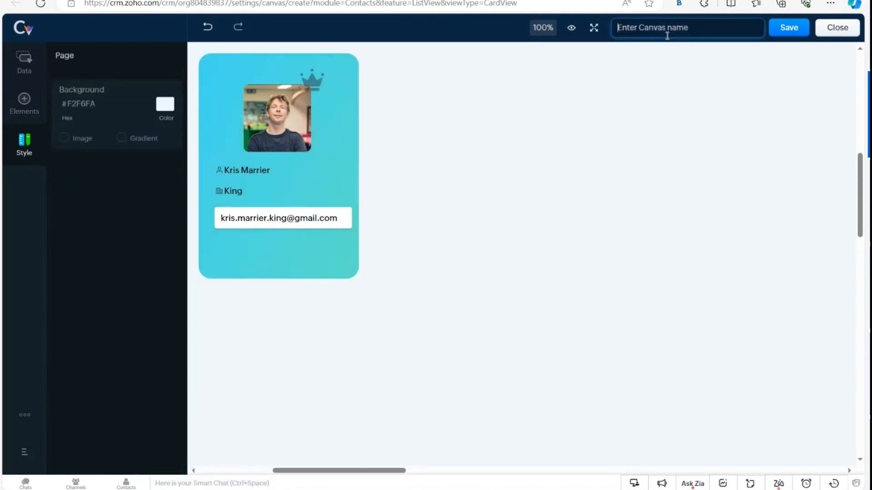
pyautogui.write('webinar tile view')
pyautogui.press('Return')
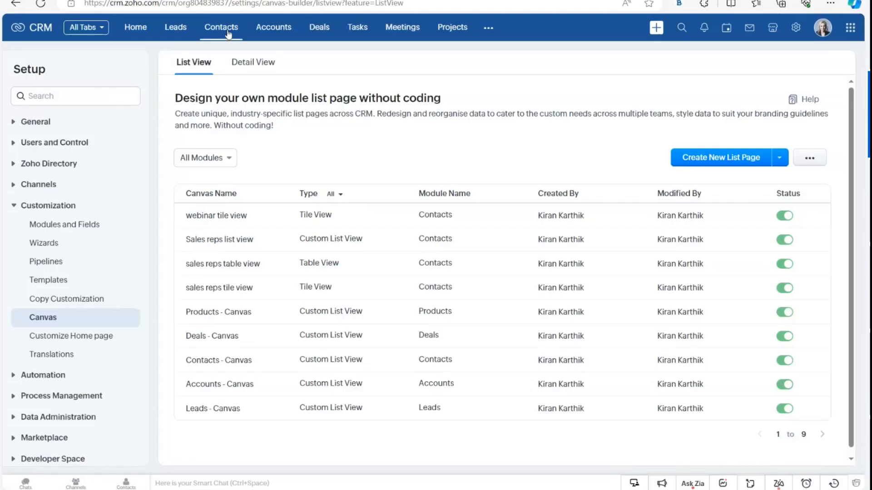
# Open the Contacts module in Tile View and display the records with "webinar tile view".
pyautogui.click(228, 35)
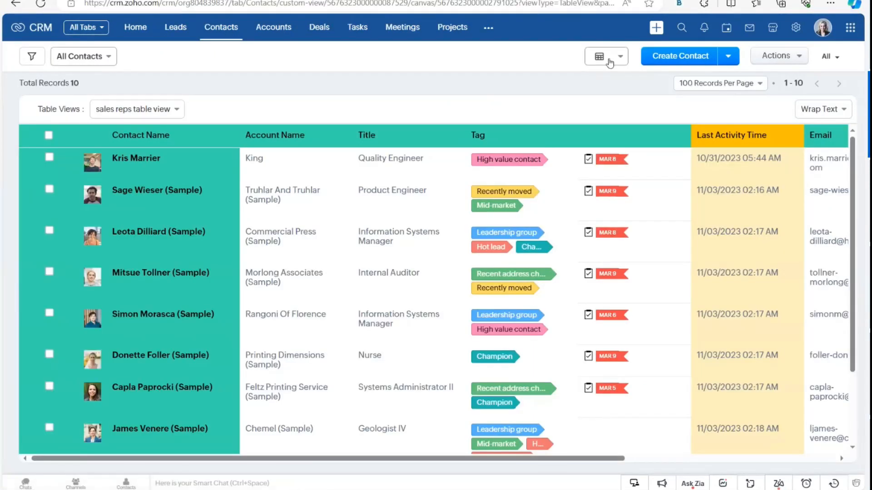
pyautogui.click(610, 63)
pyautogui.click(622, 148)
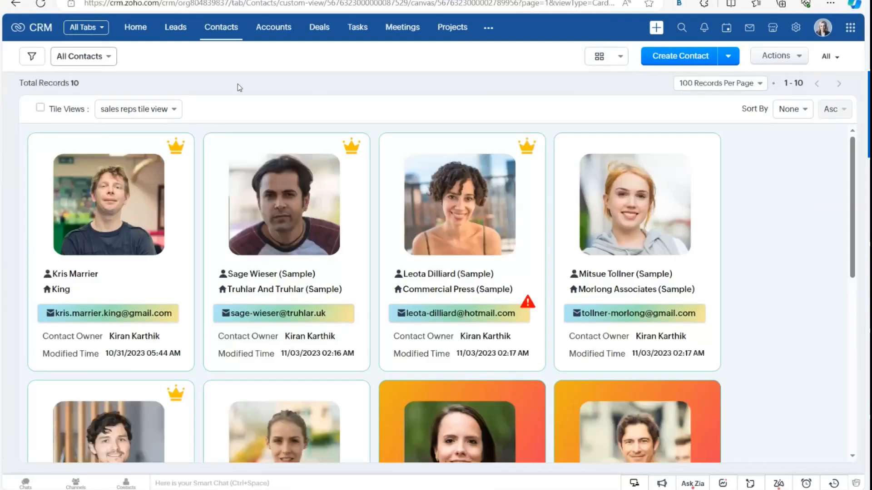
pyautogui.click(157, 109)
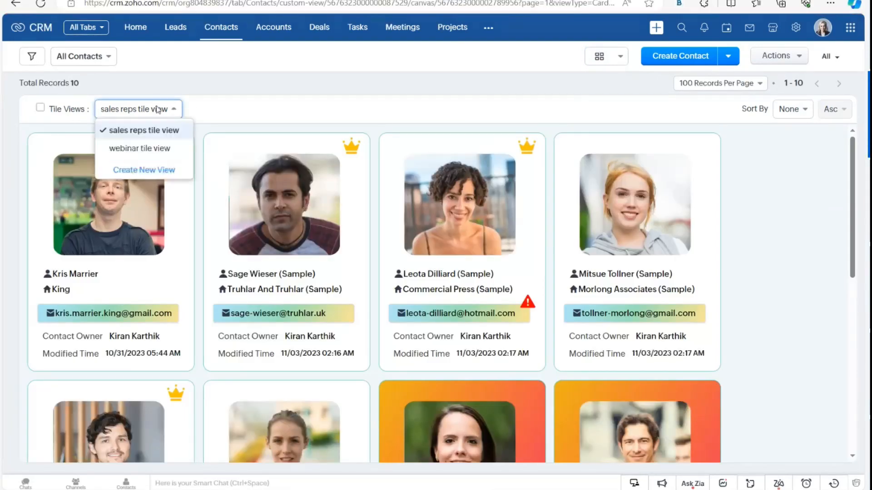
pyautogui.click(155, 148)
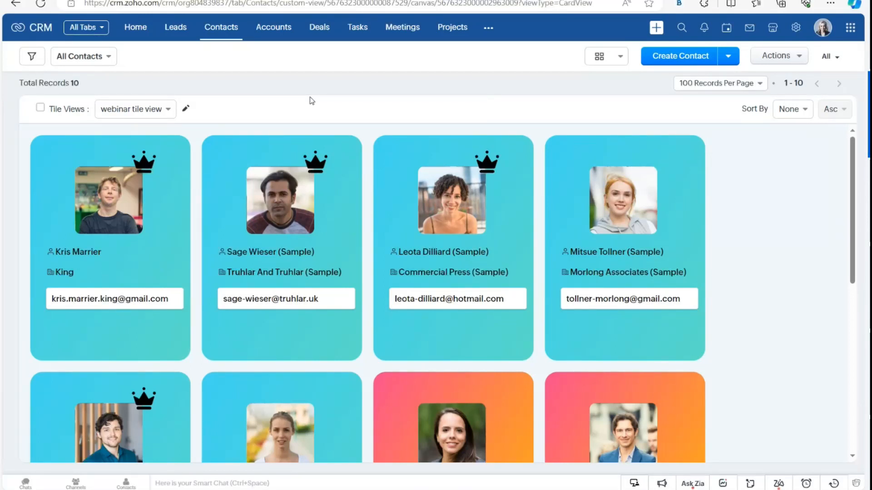
pyautogui.hotkey('alt', 'Tab')
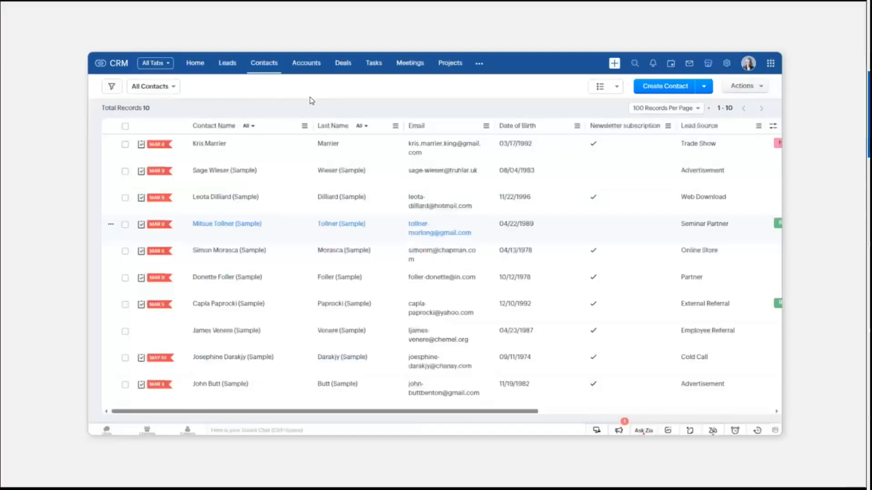
pyautogui.press('Right')
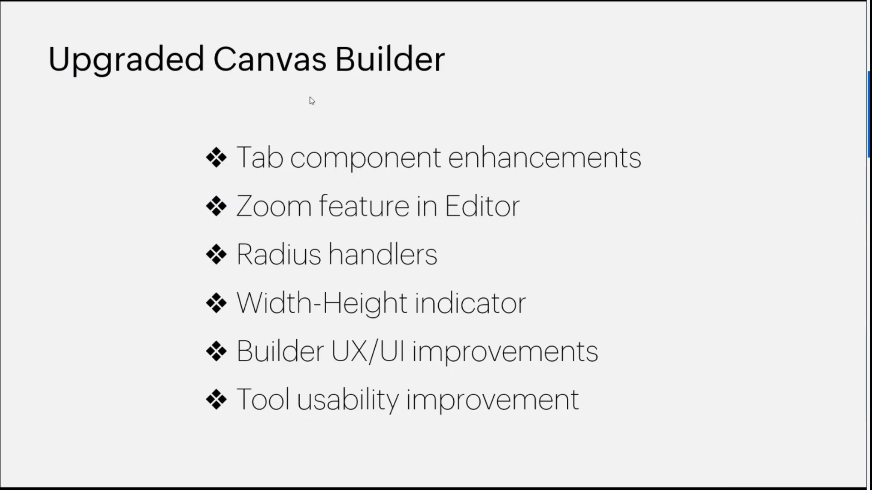
pyautogui.hotkey('alt', 'Tab')
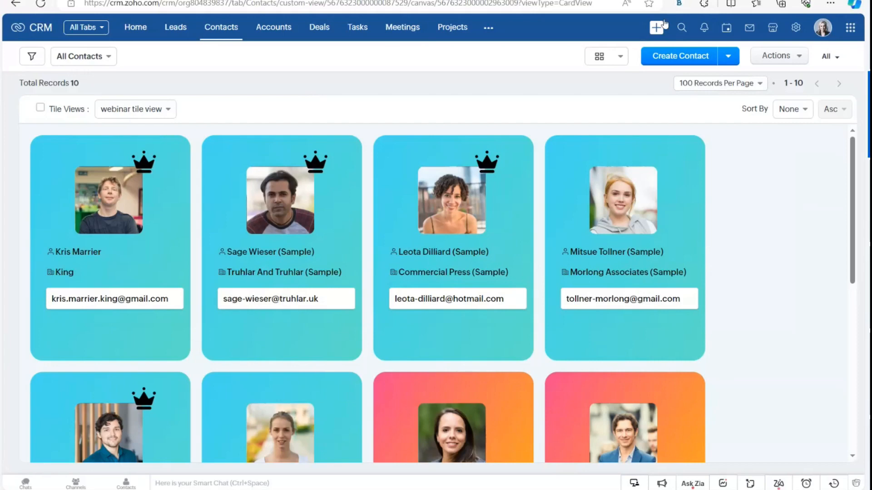
# Open the "Webinar demo view" record detail canvas for editing from the Canvas setup.
pyautogui.click(792, 31)
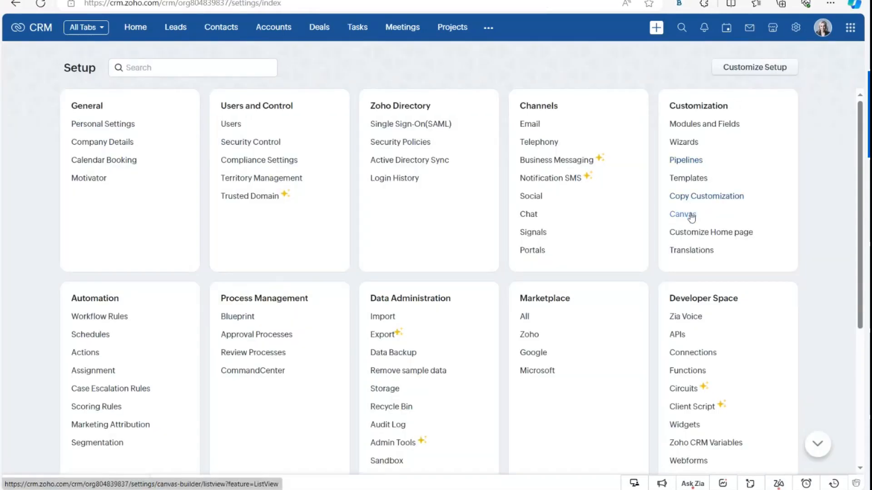
pyautogui.click(690, 218)
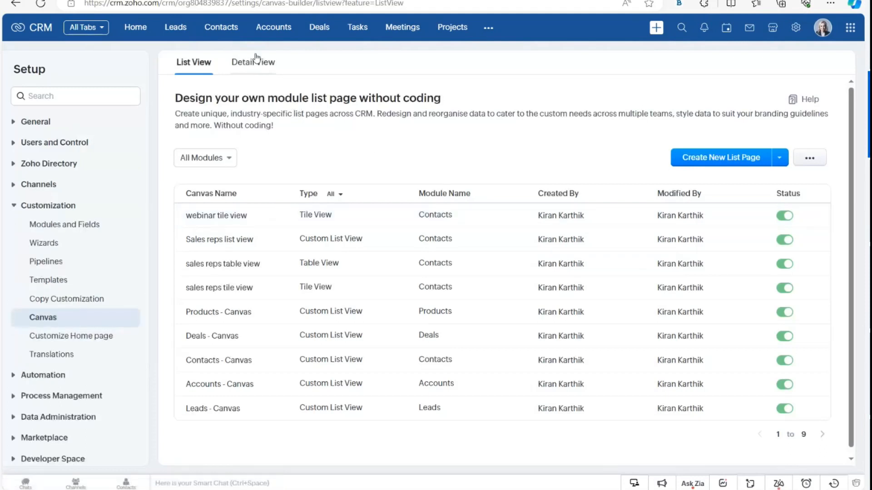
pyautogui.click(256, 60)
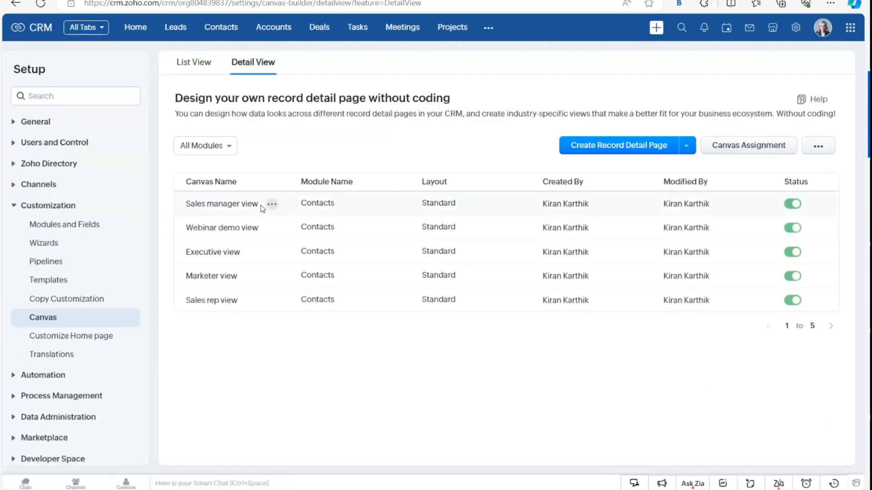
pyautogui.click(272, 227)
pyautogui.click(295, 227)
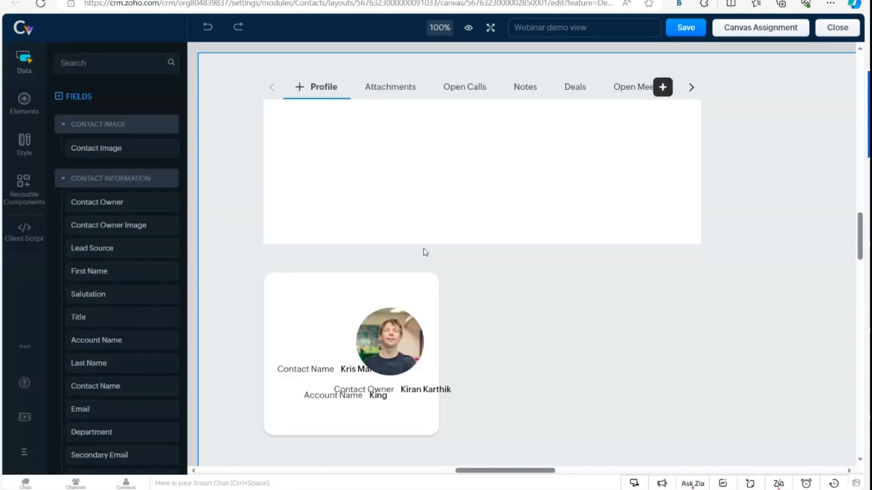
# Select the tab container and examine the contents of its Attachments and Open Calls tabs.
pyautogui.click(489, 182)
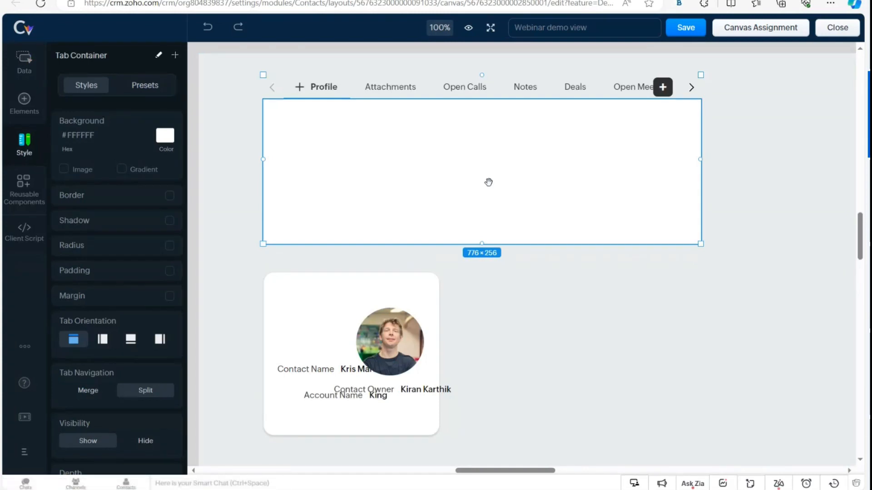
pyautogui.click(386, 87)
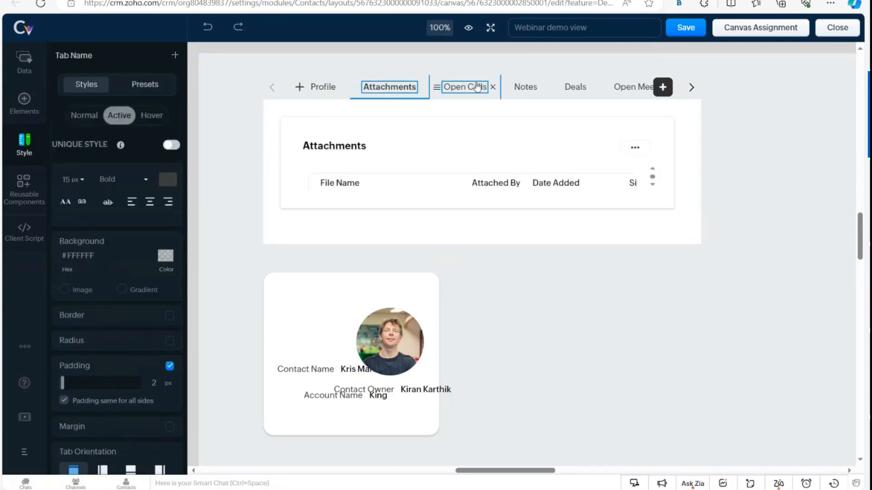
pyautogui.click(477, 87)
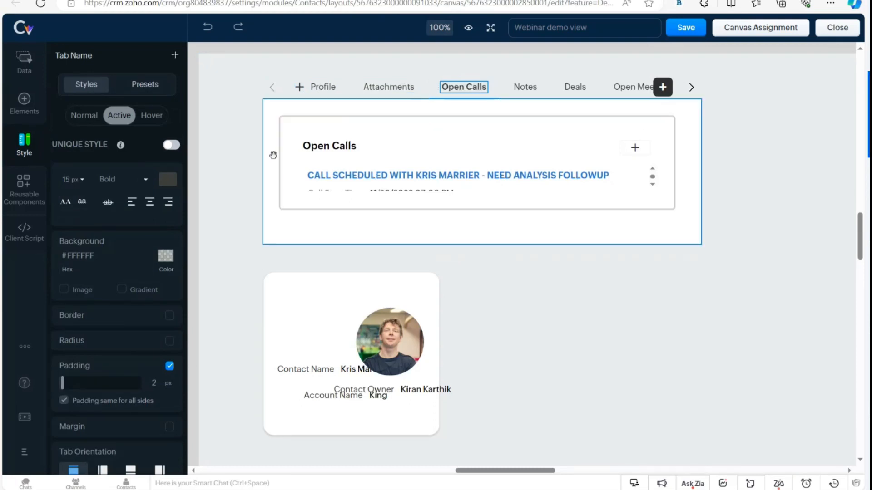
# Try the left and bottom tab orientations on the tab container, then set the tabs to its right side.
pyautogui.click(273, 155)
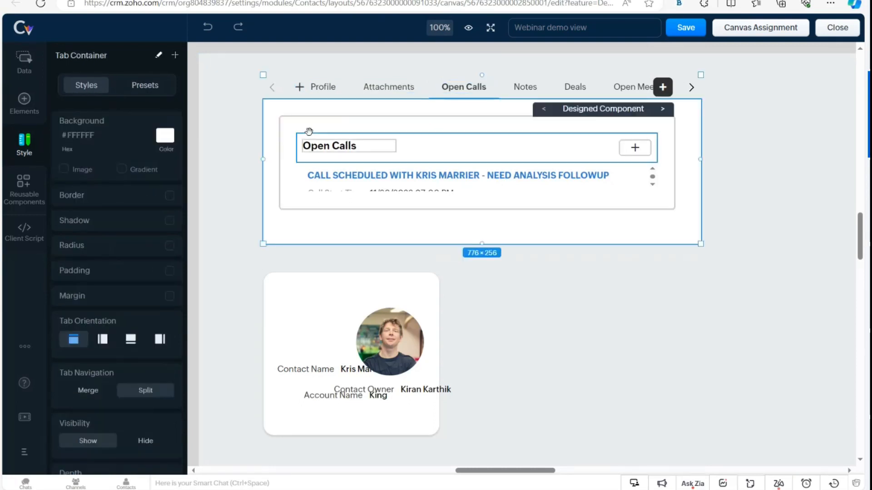
pyautogui.click(102, 340)
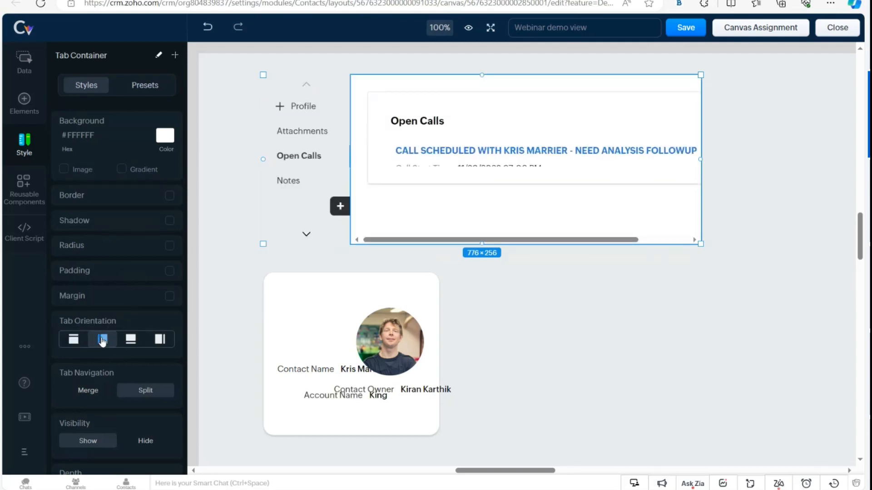
pyautogui.click(131, 341)
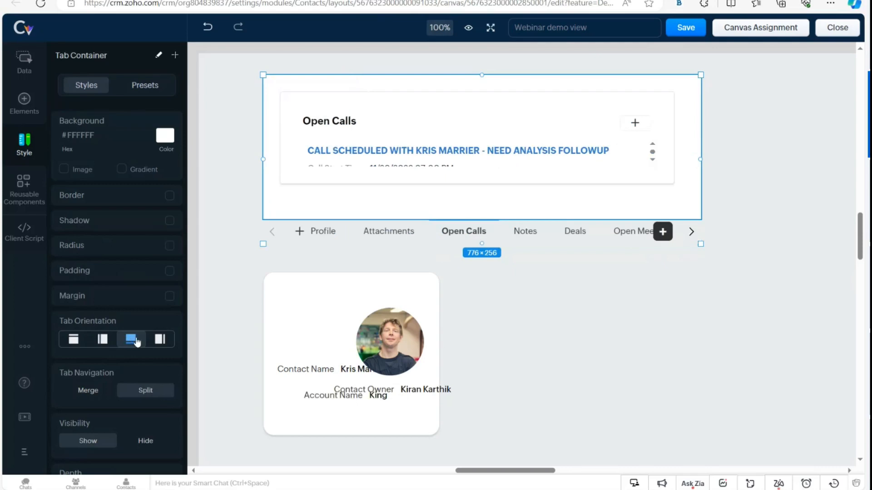
pyautogui.click(159, 341)
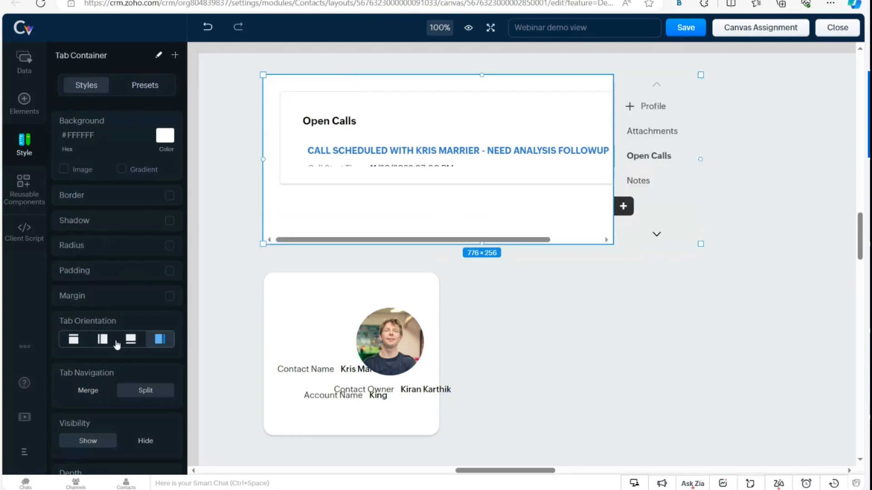
# Set the tab container's tabs to the top orientation, and try Merge tab navigation before returning it to Split.
pyautogui.click(74, 340)
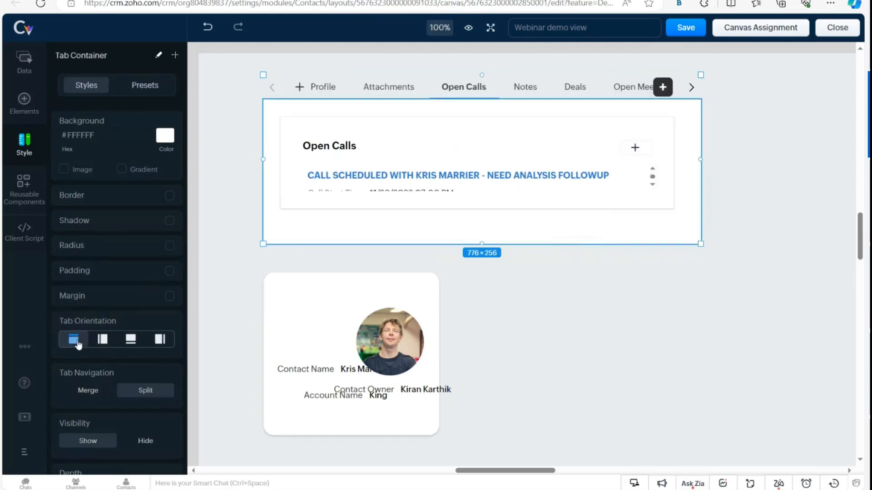
pyautogui.scroll(-1, 128, 381)
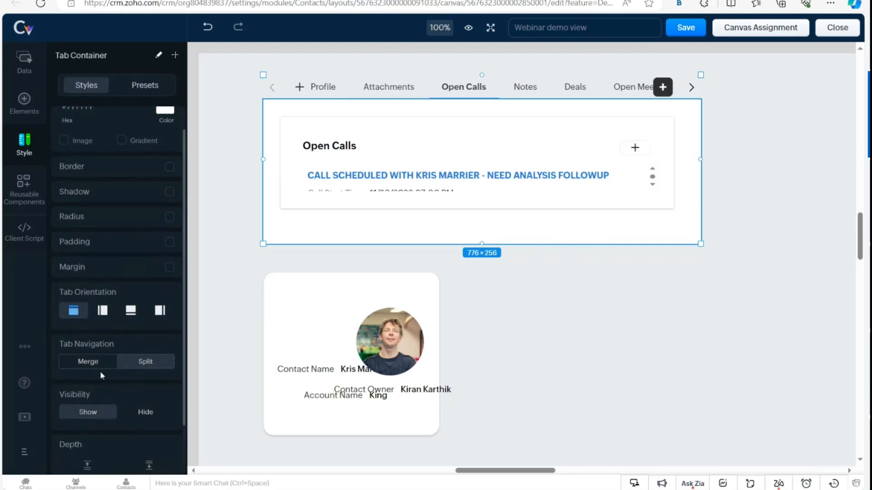
pyautogui.click(88, 362)
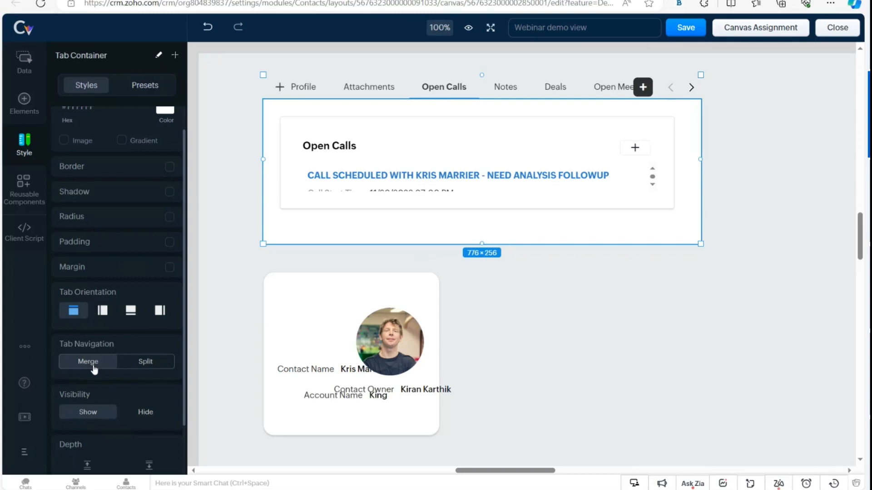
pyautogui.click(139, 368)
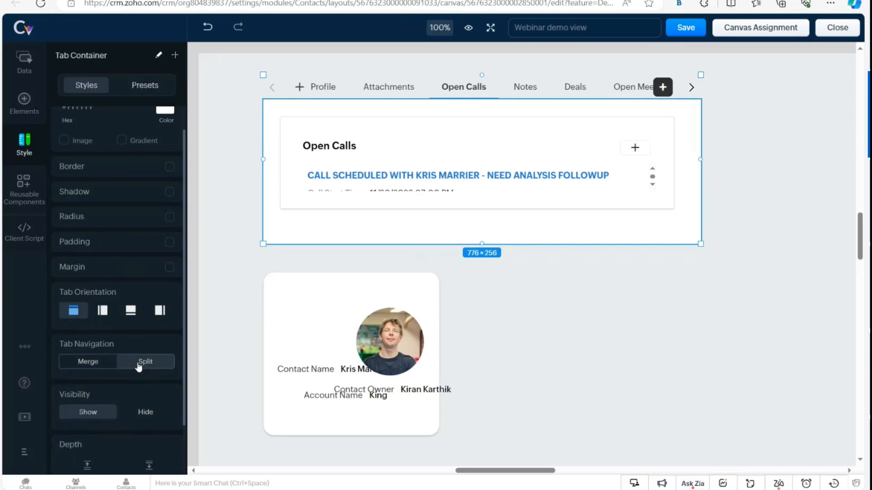
# Rename the Profile tab in the tab container as "All fields".
pyautogui.moveTo(321, 92)
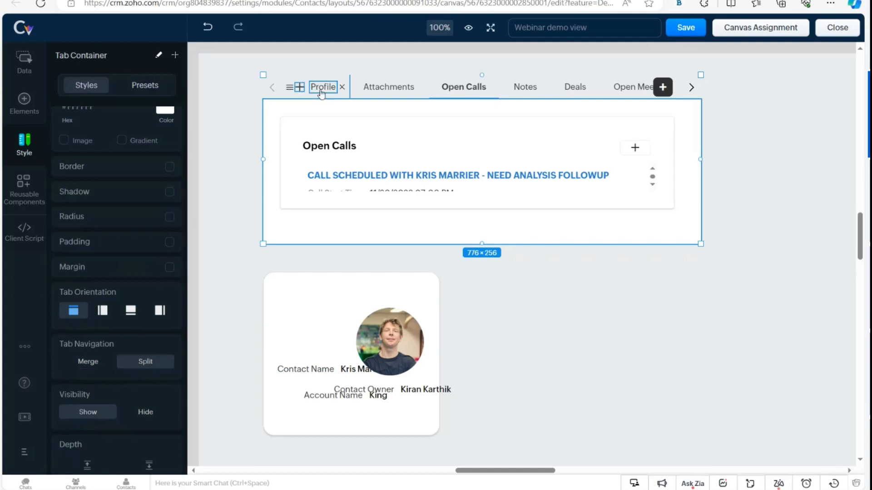
pyautogui.doubleClick(321, 90)
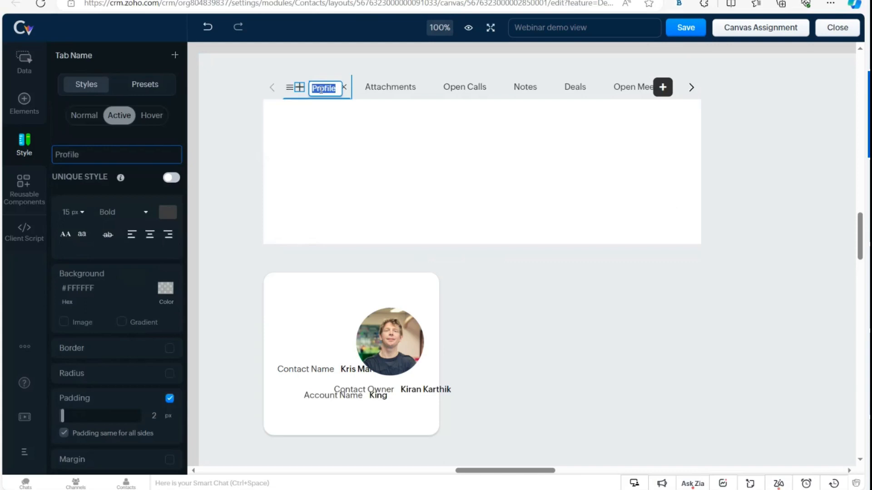
pyautogui.write('All fields')
pyautogui.press('Return')
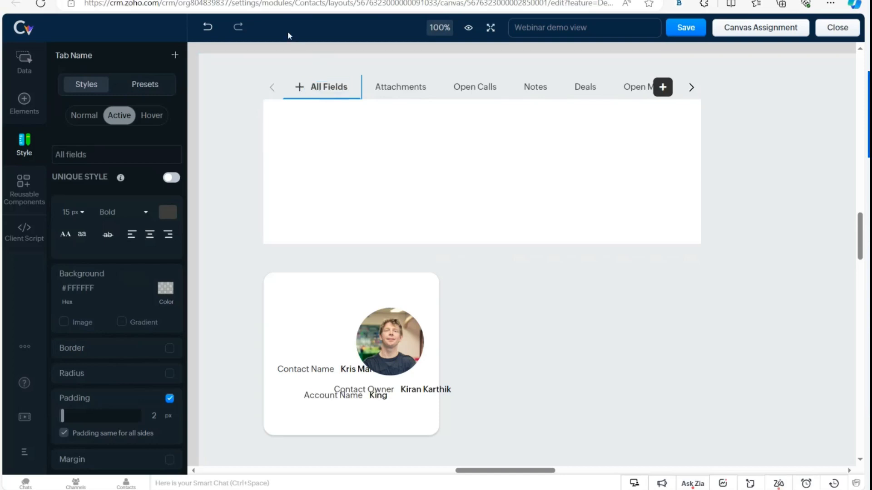
# Try placing the All Fields tab's icon above its text, then return the icon to the left and select the tab container.
pyautogui.click(334, 91)
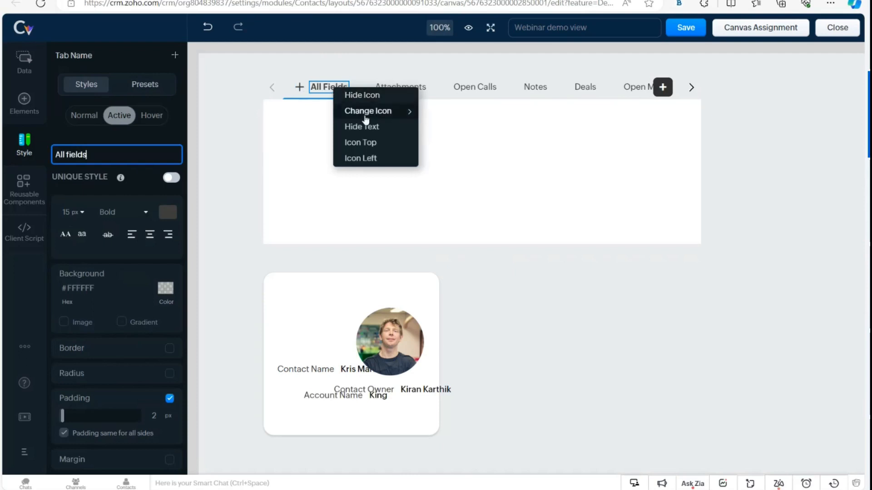
pyautogui.click(378, 140)
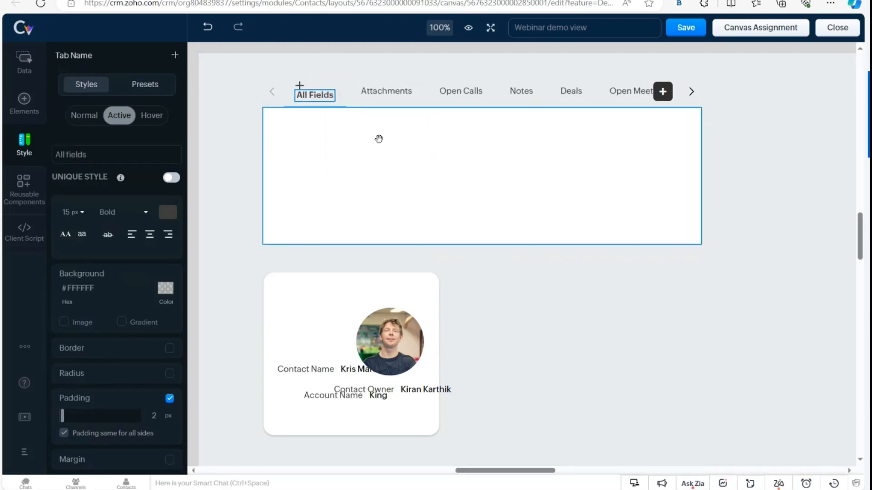
pyautogui.click(326, 89)
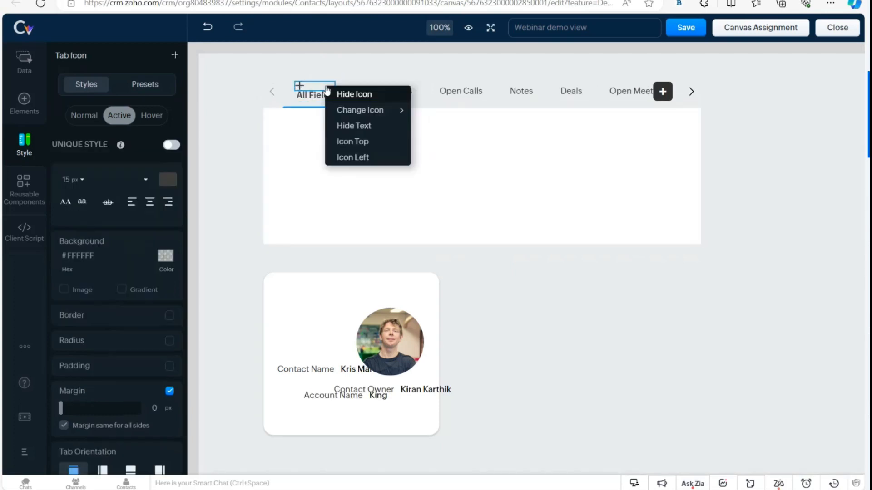
pyautogui.click(362, 158)
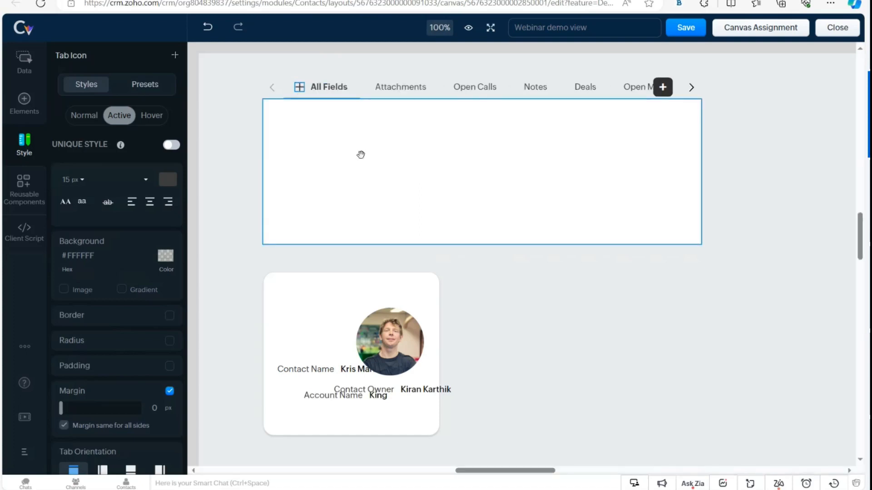
pyautogui.click(430, 170)
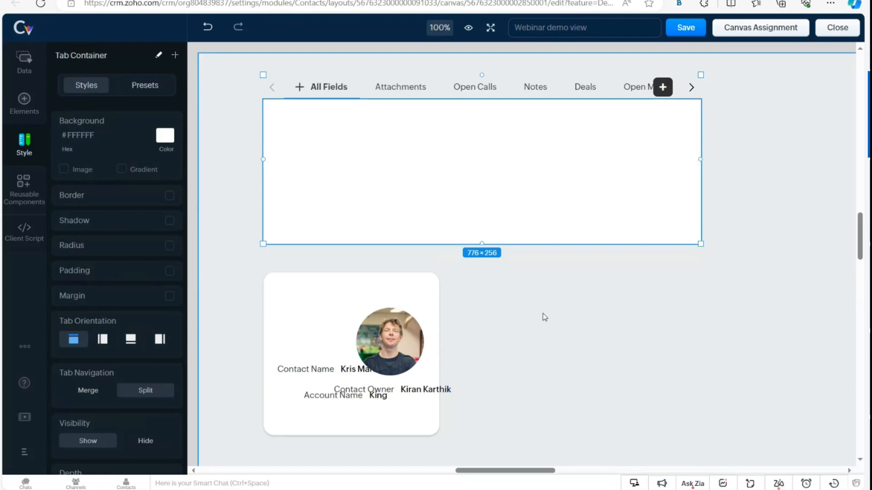
# Inspect the canvas at different zoom levels, then fit it to the screen.
pyautogui.scroll(5, 530, 286)
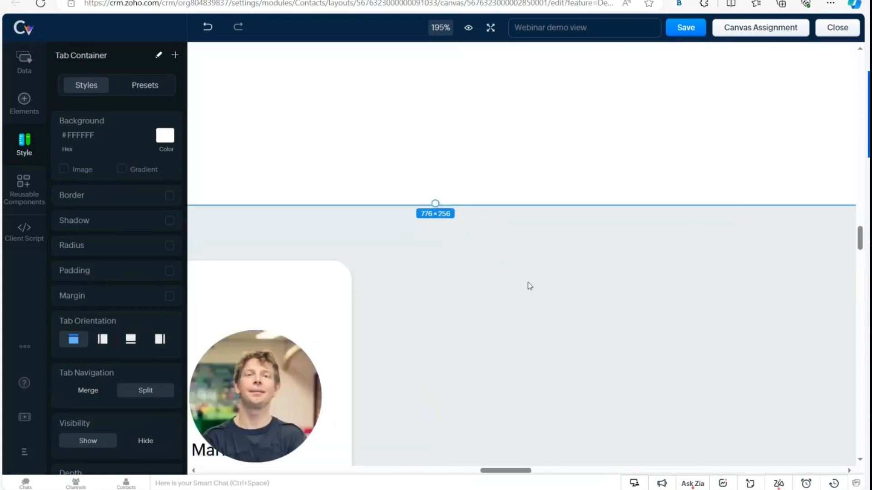
pyautogui.scroll(-5, 529, 286)
pyautogui.scroll(-1, 530, 286)
pyautogui.scroll(4, 530, 286)
pyautogui.hscroll(-2, 529, 286)
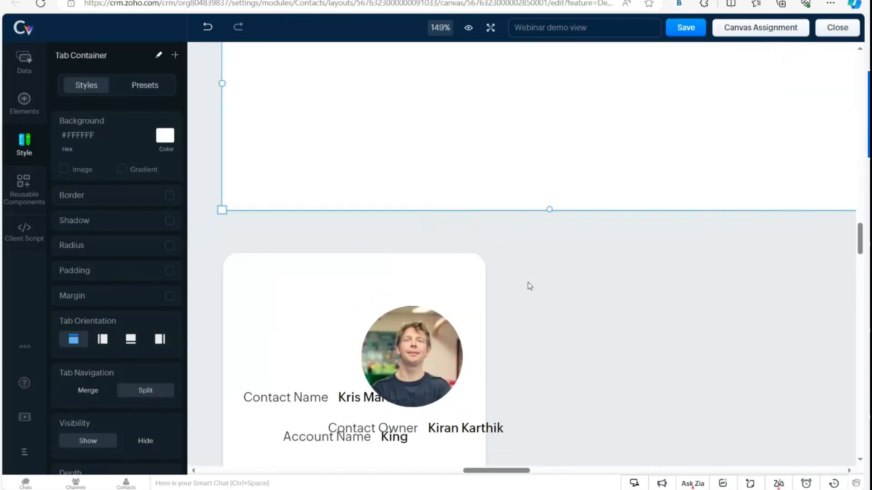
pyautogui.scroll(1, 477, 291)
pyautogui.scroll(-5, 444, 303)
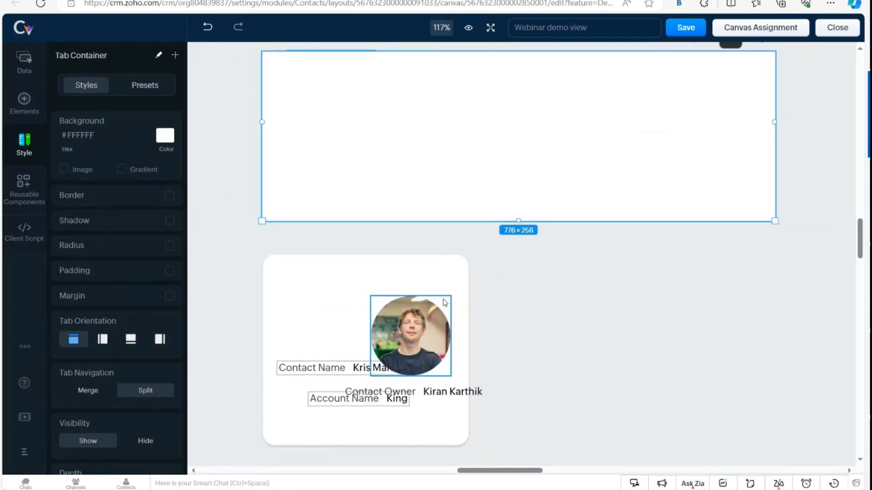
pyautogui.scroll(-1, 629, 338)
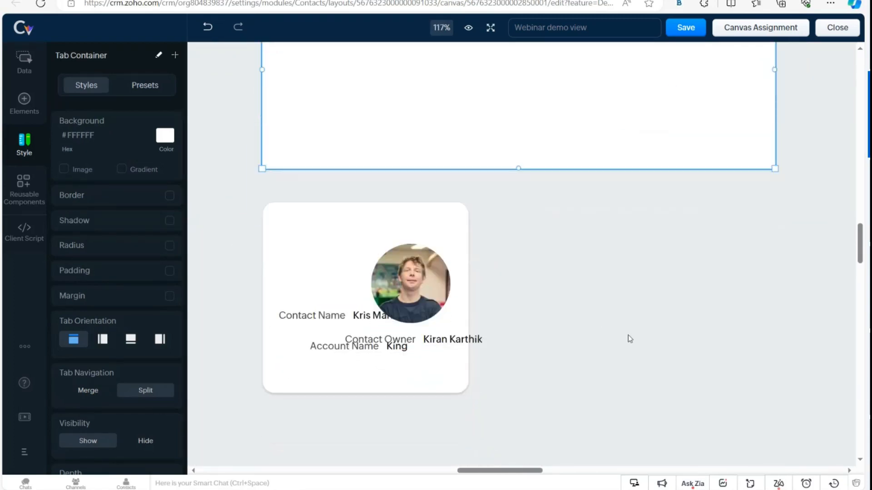
pyautogui.scroll(1, 628, 339)
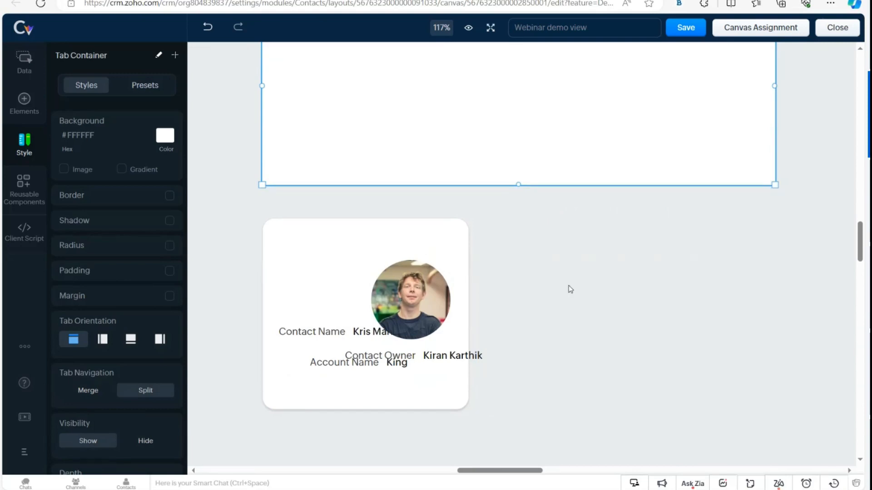
pyautogui.click(441, 31)
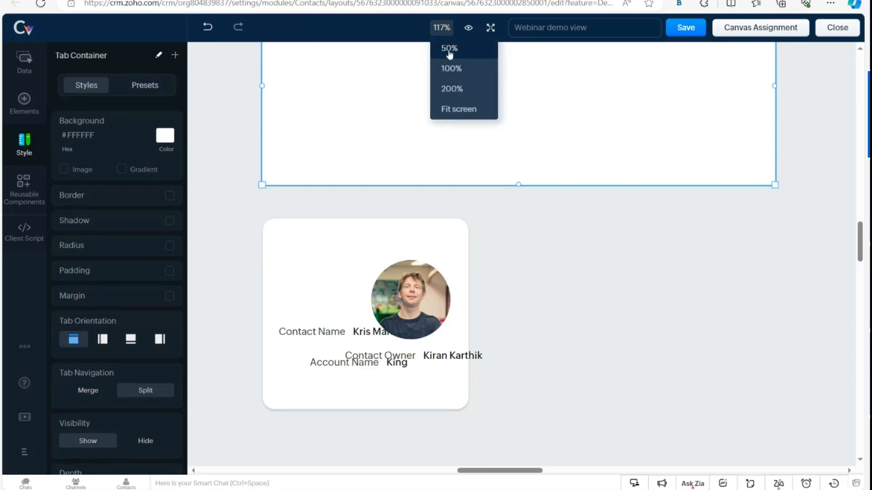
pyautogui.click(460, 109)
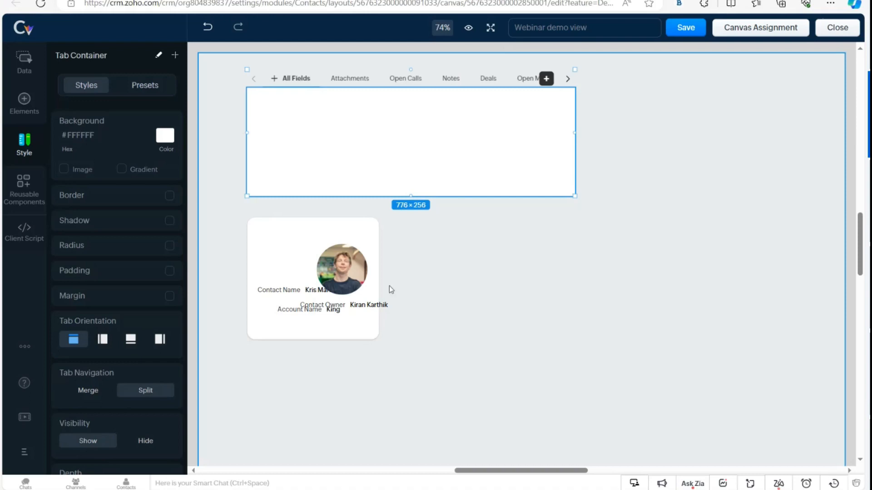
# Centre the contact image near the top of the card and space the Contact Owner and Account Name fields below Contact Name without overlap.
pyautogui.scroll(8, 321, 292)
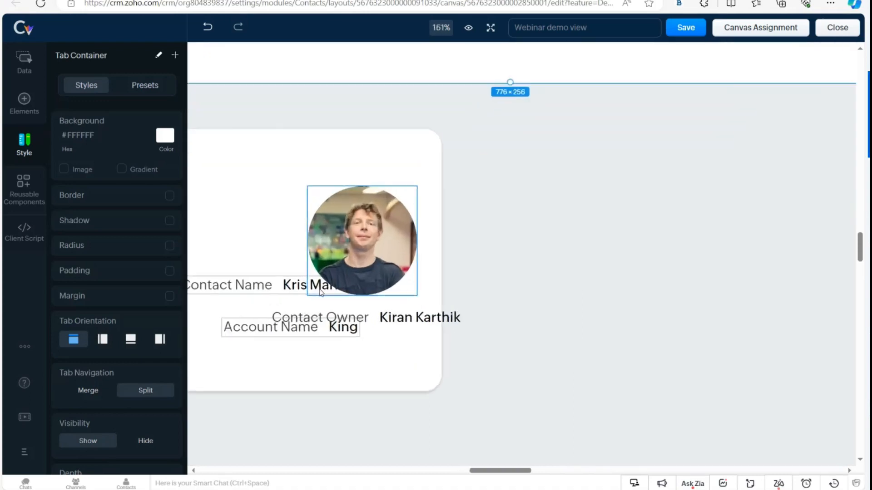
pyautogui.scroll(3, 320, 293)
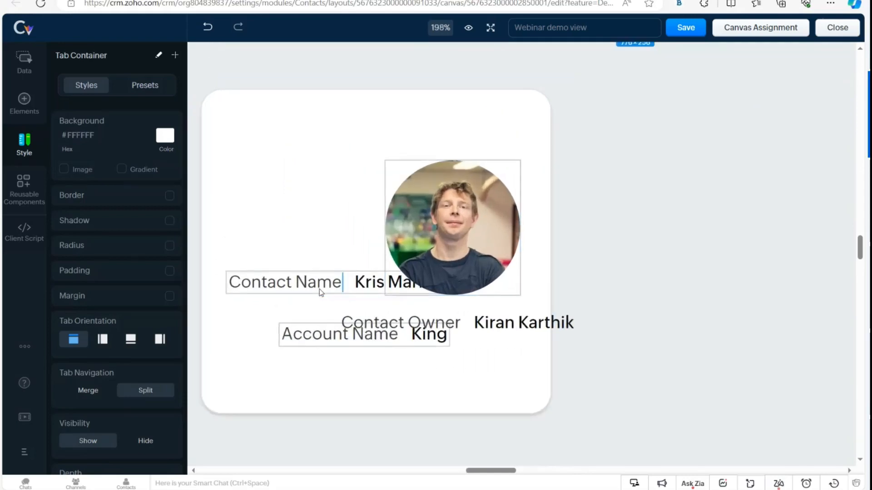
pyautogui.click(457, 228)
pyautogui.moveTo(457, 228); pyautogui.dragTo(387, 184)
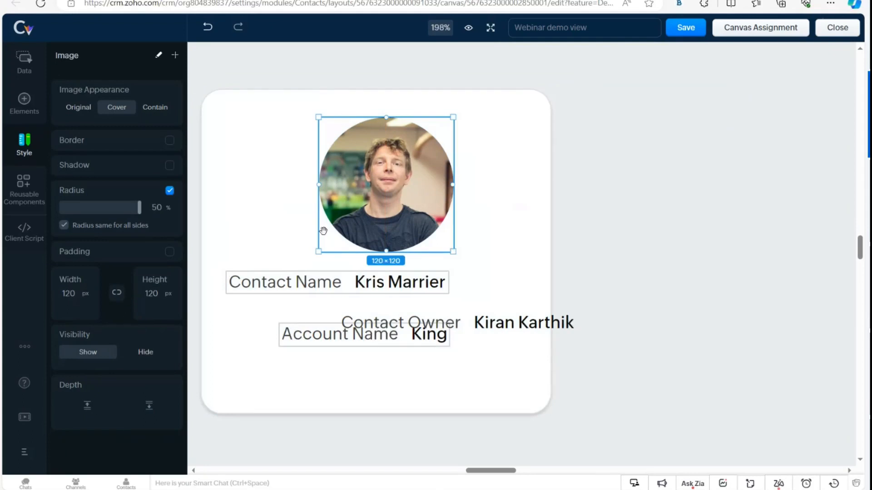
pyautogui.click(336, 339)
pyautogui.moveTo(414, 342); pyautogui.dragTo(409, 375)
pyautogui.moveTo(449, 323); pyautogui.dragTo(377, 322)
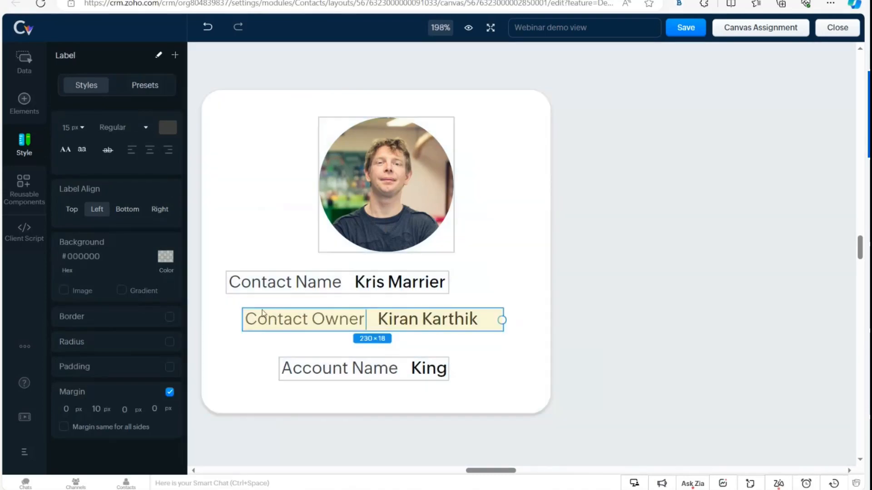
# Align the Contact Owner and Account Name fields with the left edge of the Contact Name field, keeping the rows evenly spaced.
pyautogui.scroll(5, 265, 315)
pyautogui.scroll(3, 262, 313)
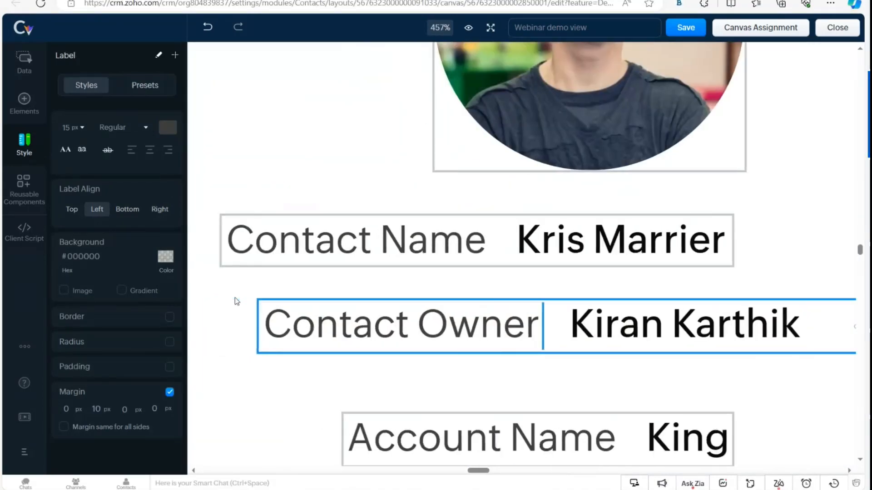
pyautogui.click(276, 312)
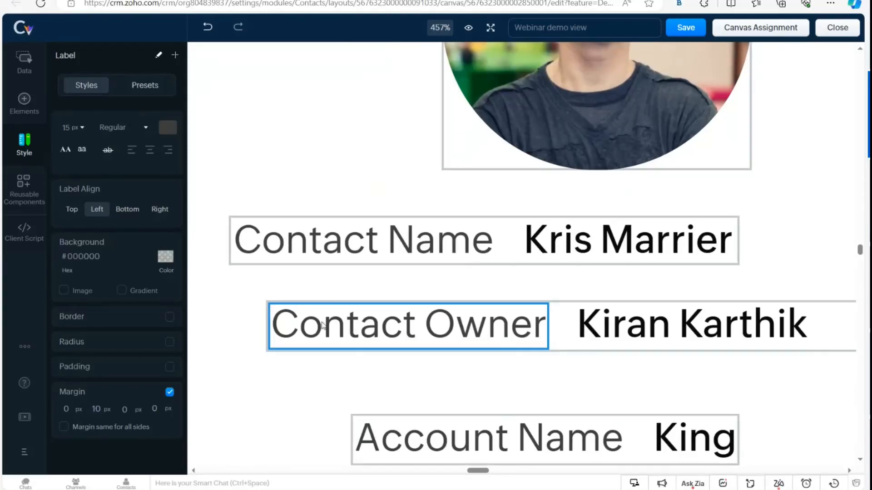
pyautogui.moveTo(376, 331); pyautogui.dragTo(333, 323)
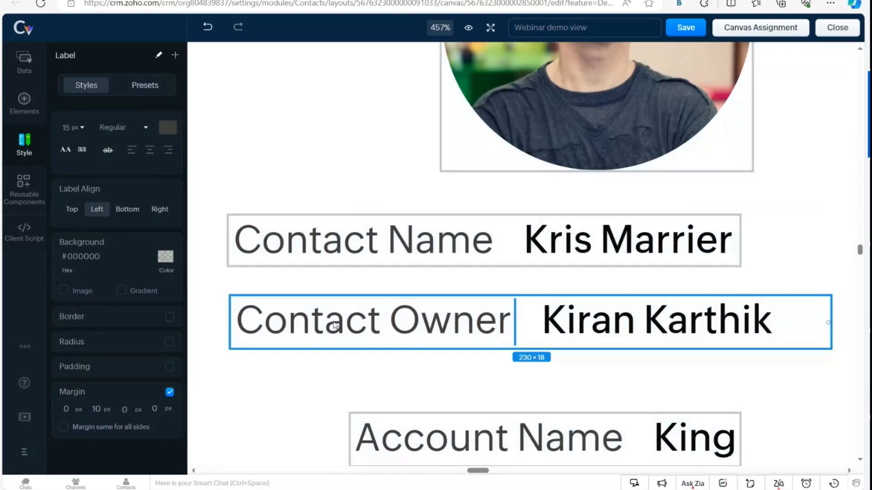
pyautogui.click(453, 443)
pyautogui.moveTo(453, 443); pyautogui.dragTo(348, 402)
pyautogui.scroll(-5, 434, 312)
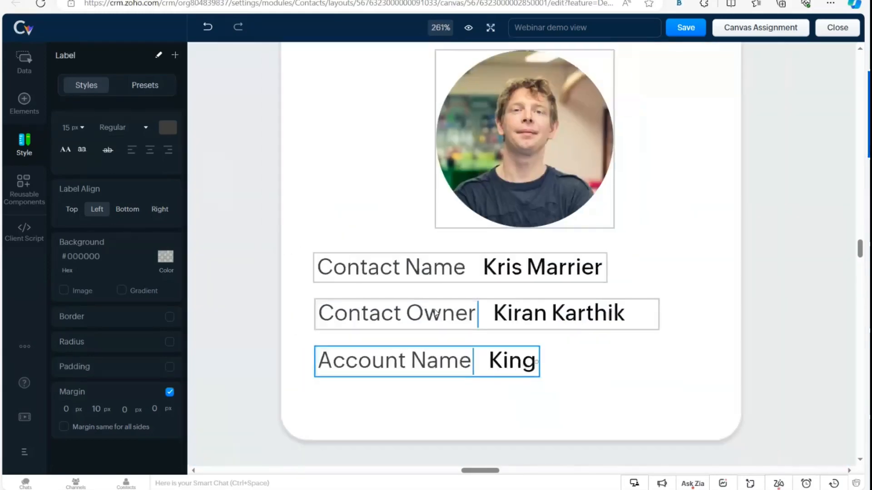
# Set the contact card section's corner radius to 20 px and shrink the section to about 291 × 271 px.
pyautogui.click(621, 292)
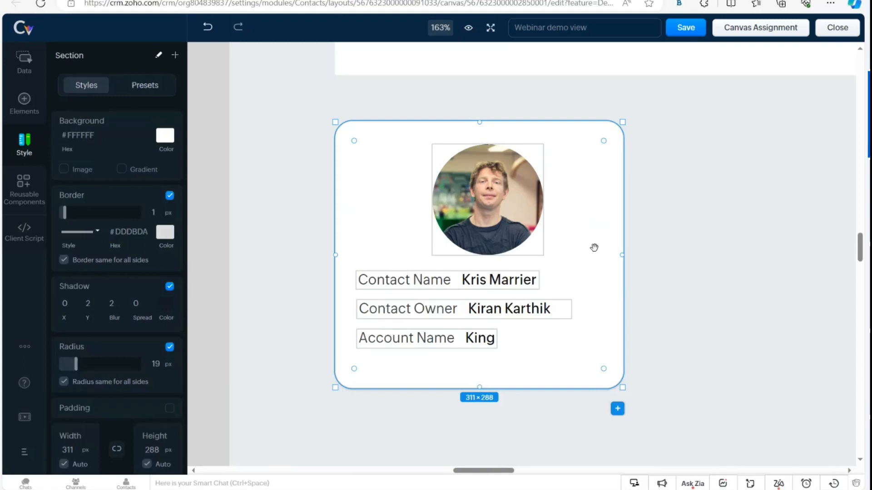
pyautogui.scroll(-5, 594, 247)
pyautogui.scroll(3, 594, 247)
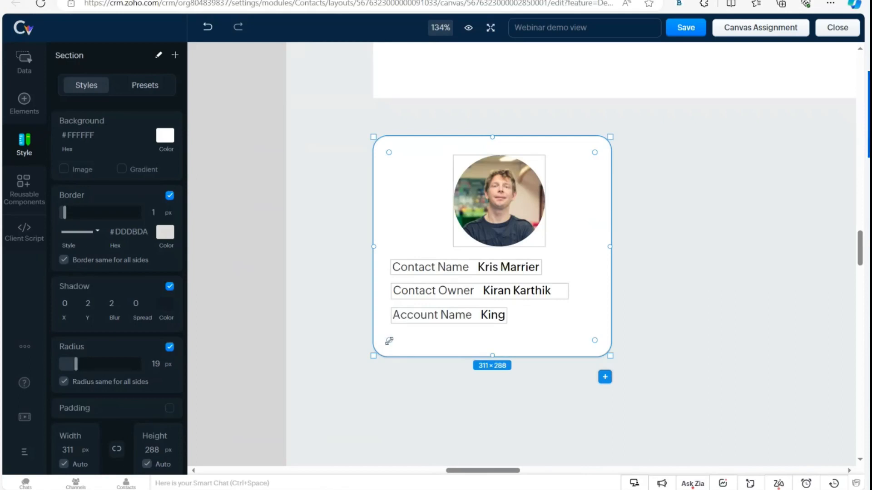
pyautogui.moveTo(389, 341)
pyautogui.mouseDown()
pyautogui.moveTo(430, 299)
pyautogui.moveTo(388, 338)
pyautogui.mouseUp()
pyautogui.moveTo(610, 357); pyautogui.dragTo(595, 345)
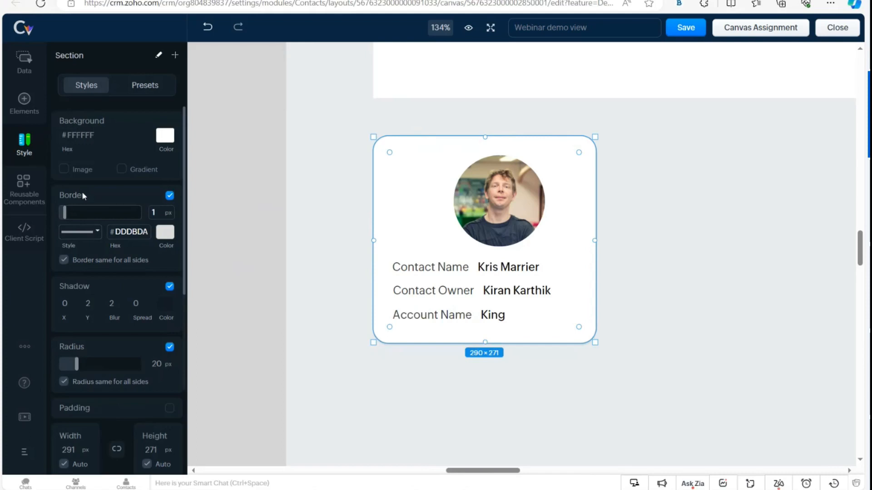
pyautogui.click(24, 99)
pyautogui.click(24, 66)
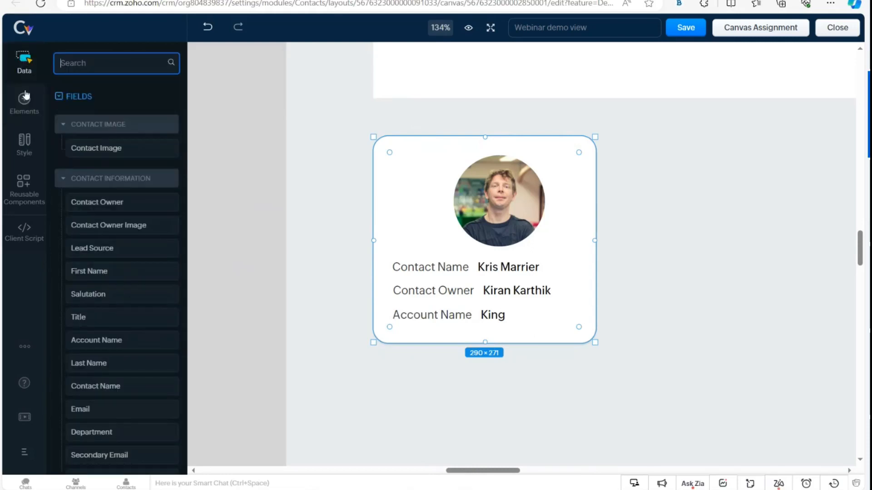
pyautogui.click(25, 153)
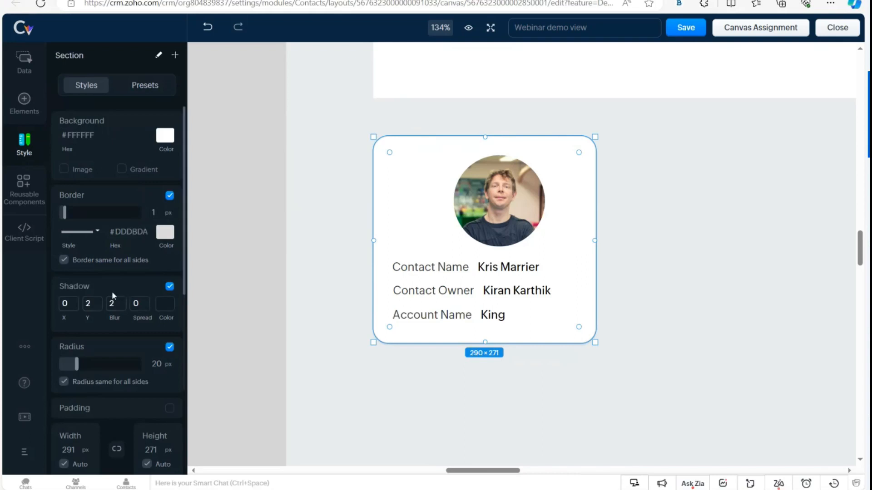
# Set the contact card section's background to the custom colour #46805A with an alpha of 50.
pyautogui.scroll(-1, 112, 296)
pyautogui.scroll(1, 112, 292)
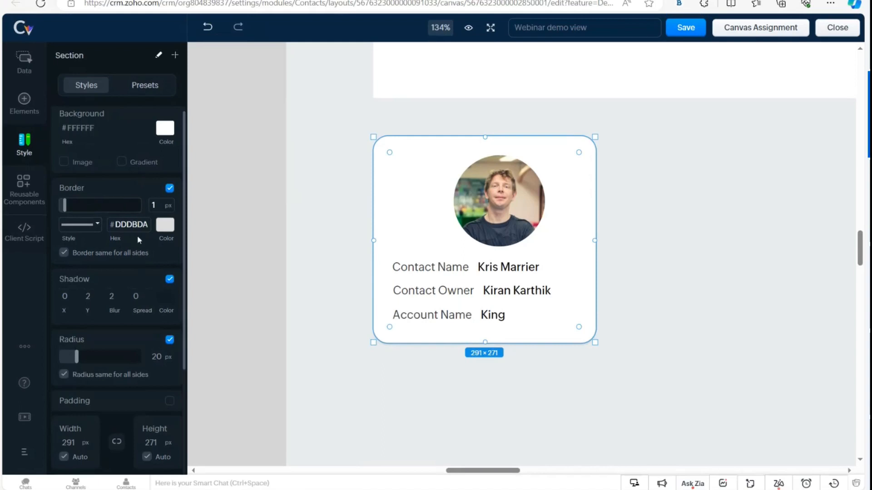
pyautogui.click(166, 131)
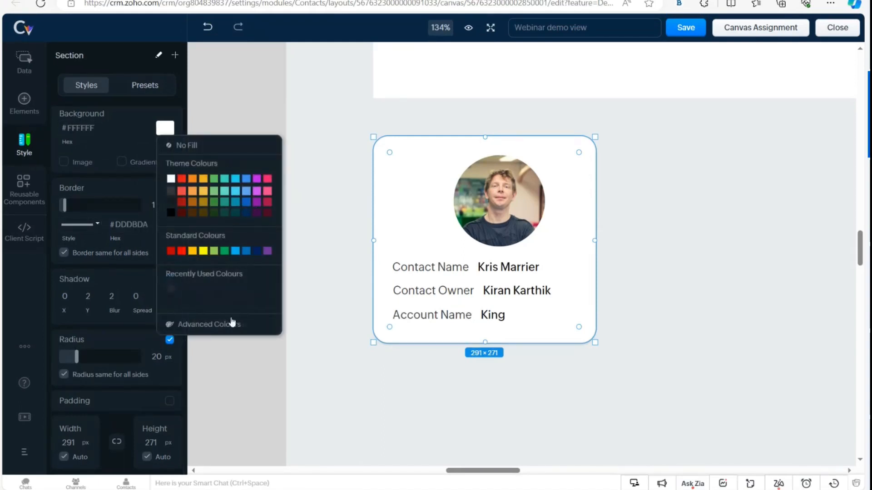
pyautogui.click(231, 326)
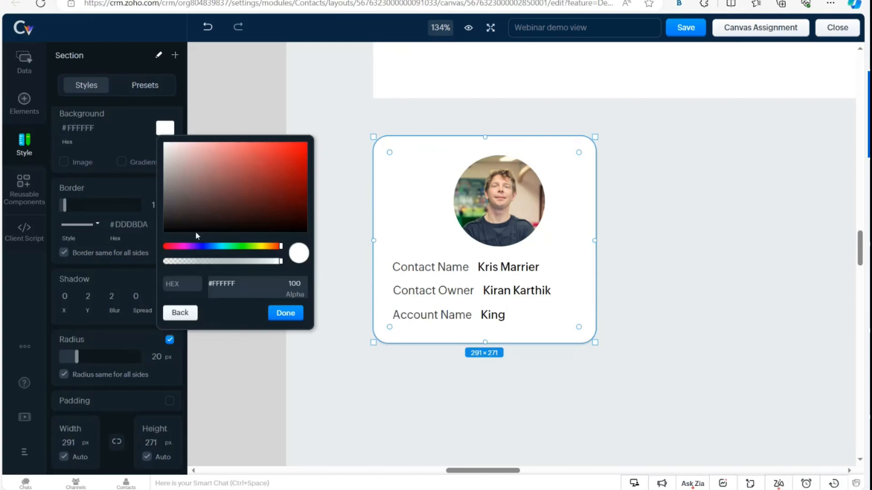
pyautogui.click(212, 169)
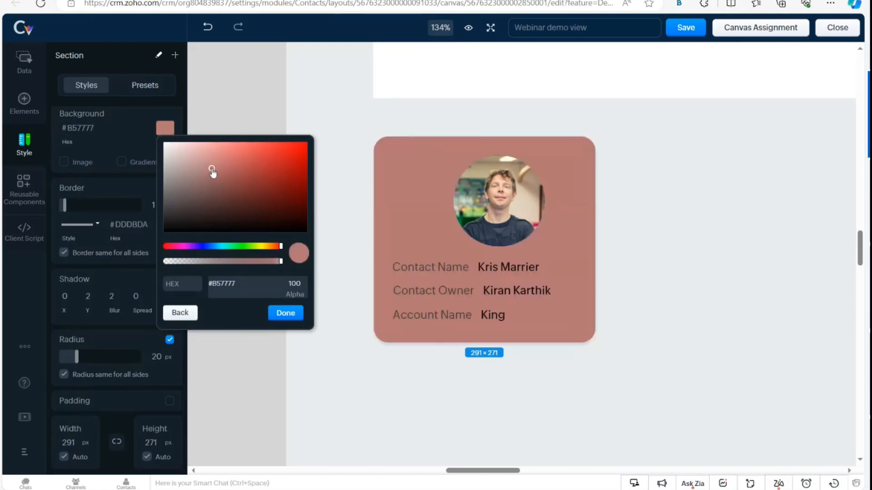
pyautogui.moveTo(212, 170); pyautogui.dragTo(229, 188)
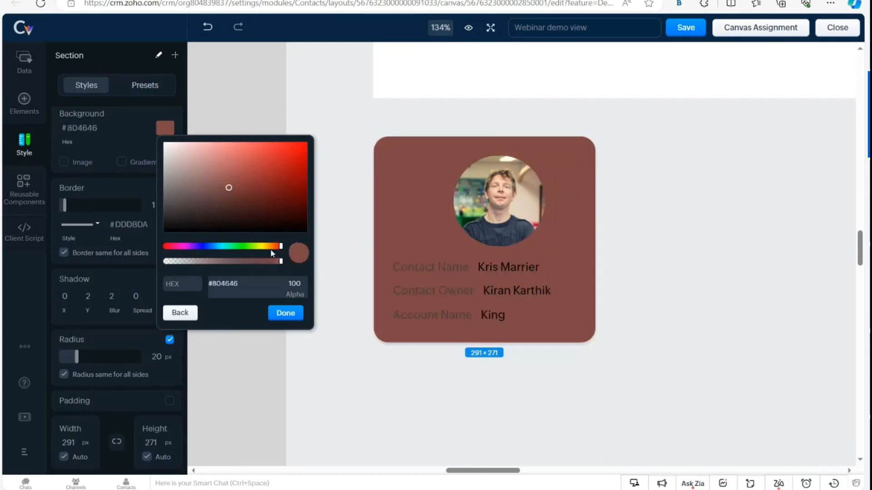
pyautogui.moveTo(281, 249); pyautogui.dragTo(235, 248)
pyautogui.moveTo(280, 262); pyautogui.dragTo(223, 262)
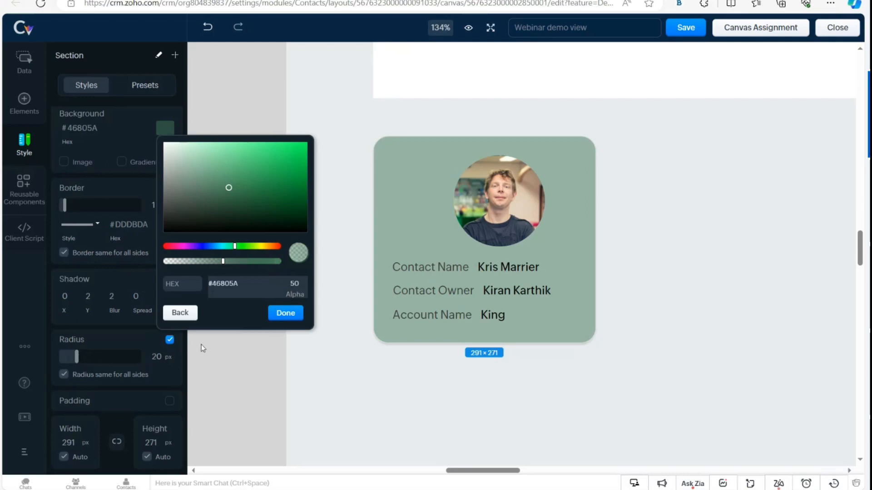
pyautogui.click(184, 318)
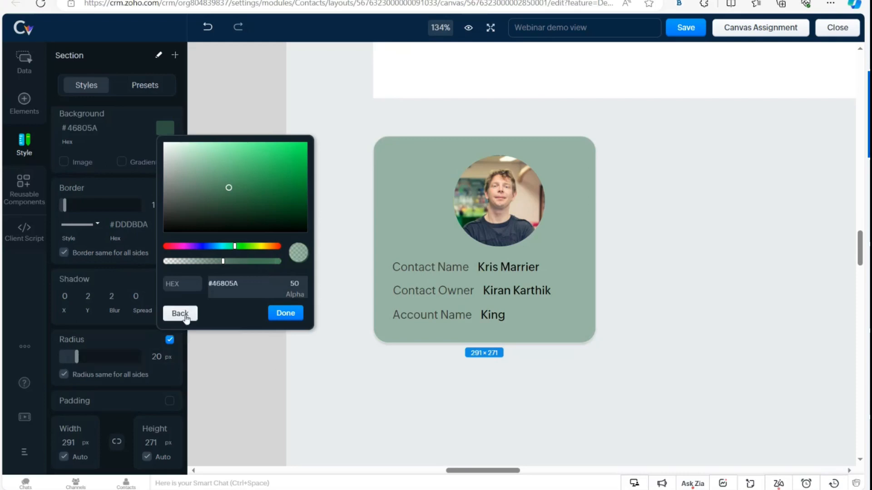
pyautogui.click(324, 360)
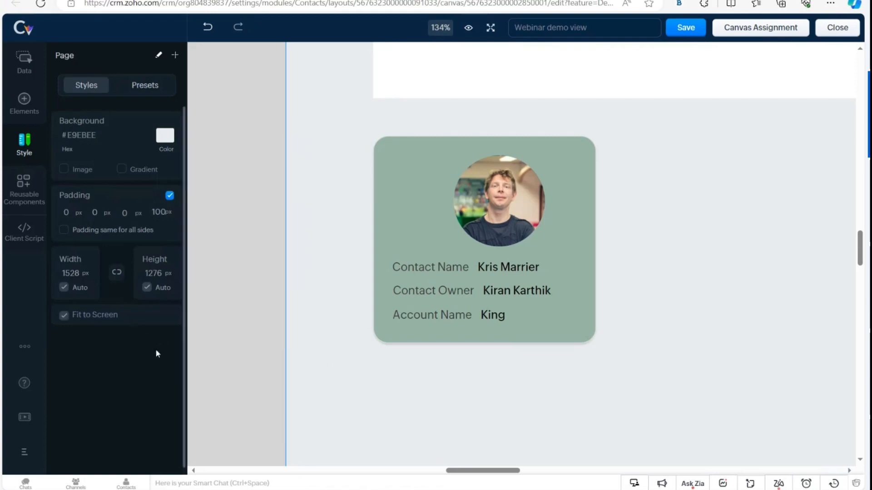
# Set the contact card section's shadow to X 5, Y 4 and blur 4.
pyautogui.click(405, 226)
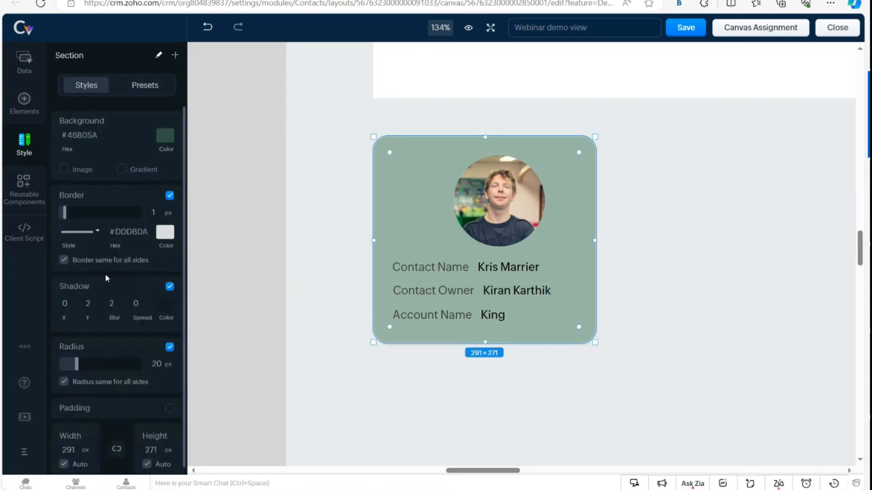
pyautogui.scroll(-1, 105, 273)
pyautogui.scroll(-1, 106, 278)
pyautogui.scroll(2, 105, 277)
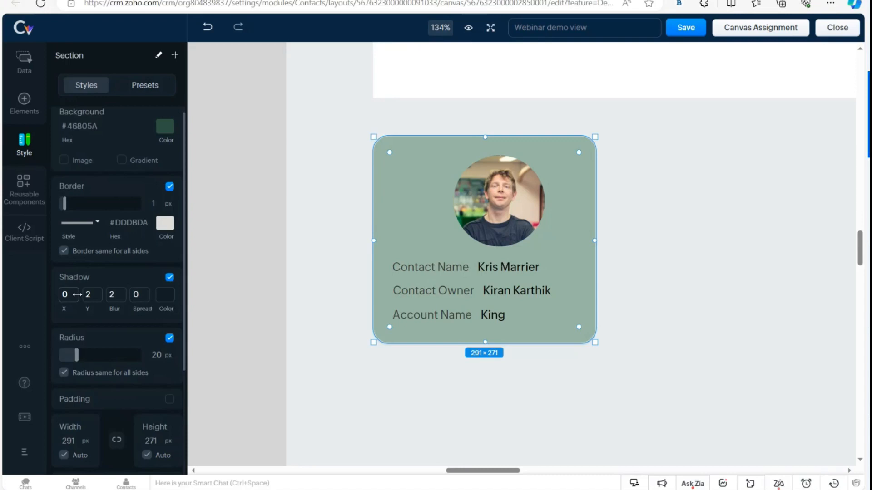
pyautogui.moveTo(77, 294); pyautogui.dragTo(130, 298)
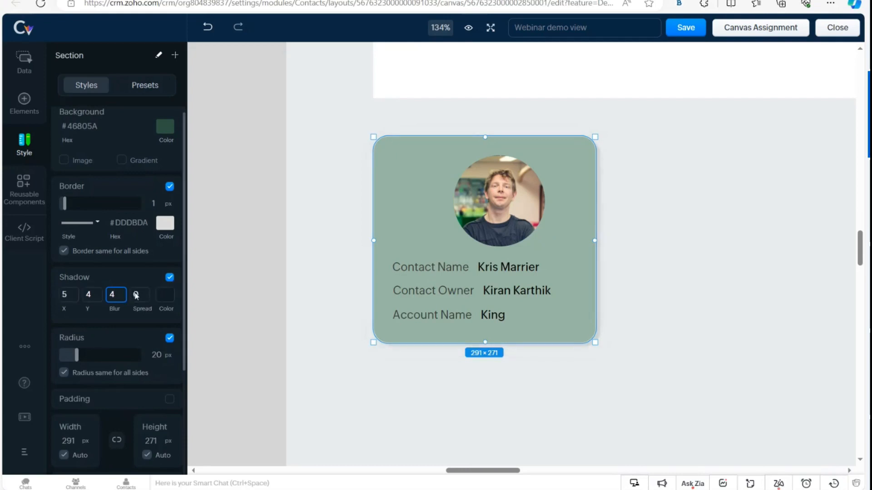
# Switch to the Canvas overview presentation in Firefox and advance to the Tab component enhancements slide.
pyautogui.hotkey('alt', 'Tab')
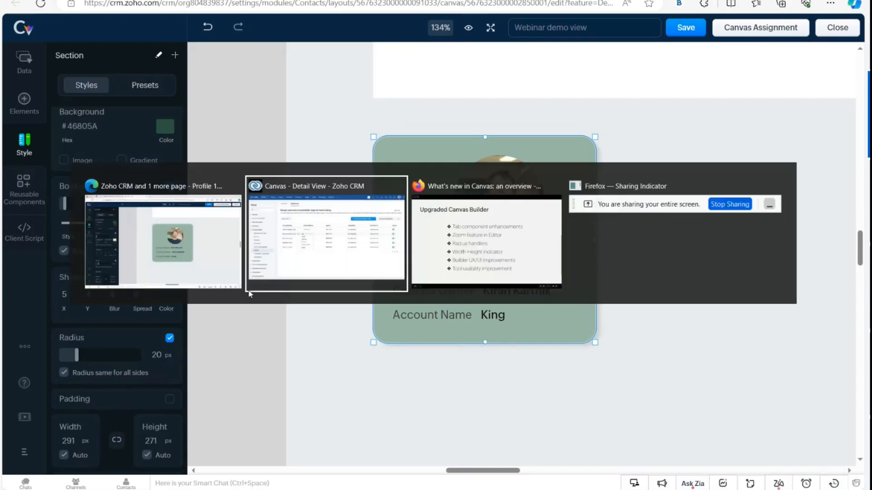
pyautogui.hotkey('alt', 'Tab')
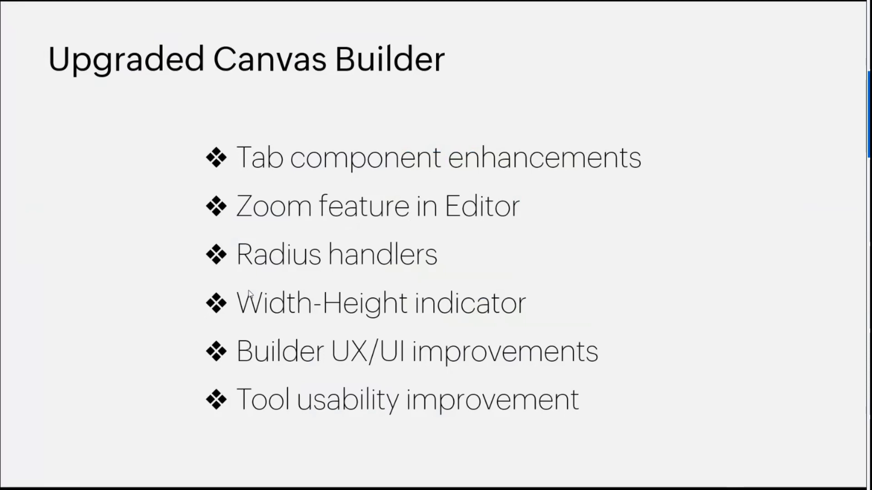
pyautogui.press('Right')
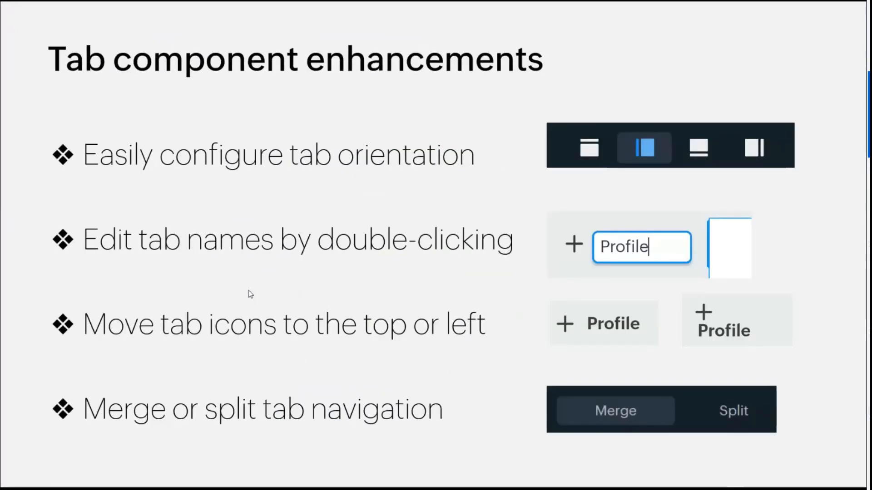
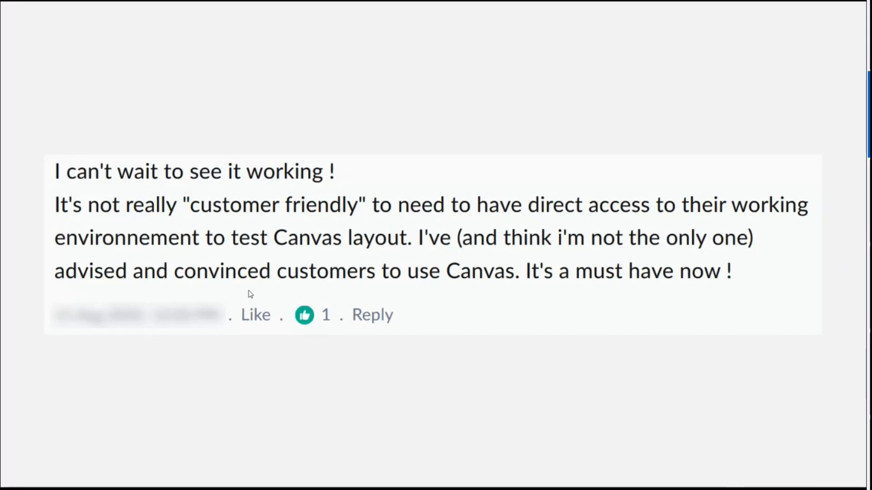
# Switch back to the Zoho CRM setup window, search the setup for "sand" and open the Sandbox List.
pyautogui.hotkey('alt', 'Tab')
pyautogui.hotkey('alt', 'Tab')
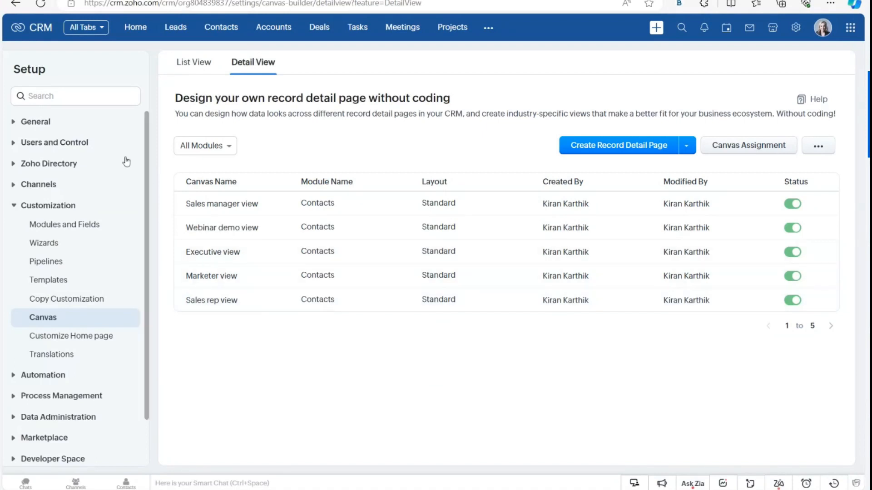
pyautogui.click(85, 96)
pyautogui.write('sand')
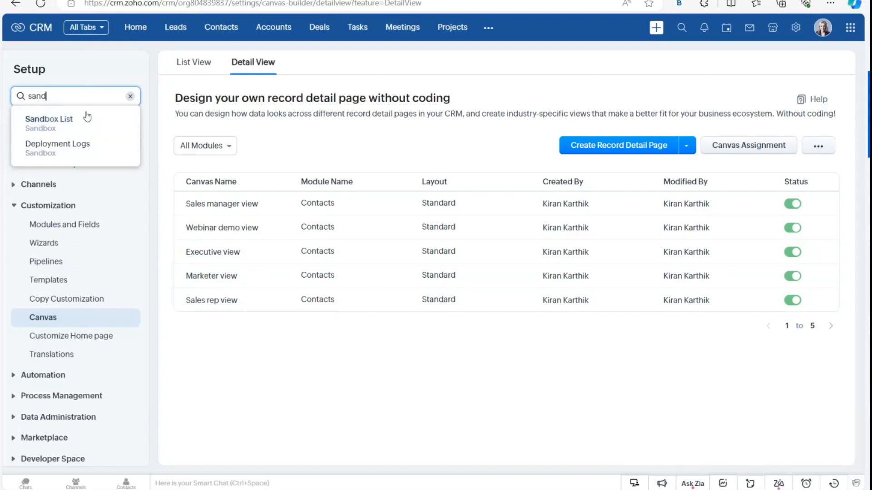
pyautogui.click(68, 120)
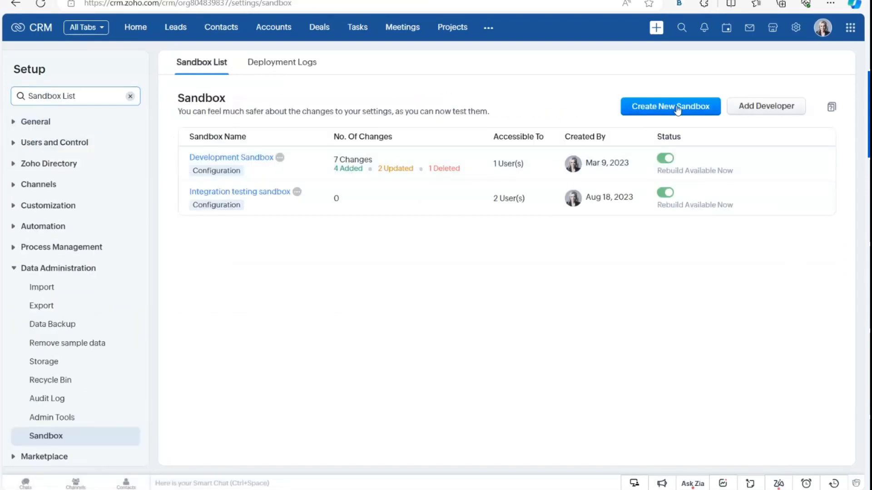
# Start a new sandbox with only the Canvas customization selected as an available configuration, and cancel its creation.
pyautogui.click(677, 108)
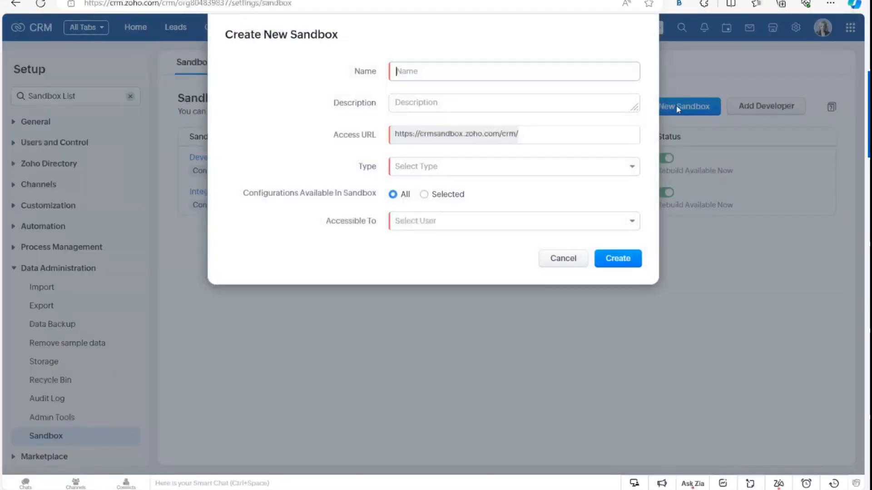
pyautogui.click(428, 194)
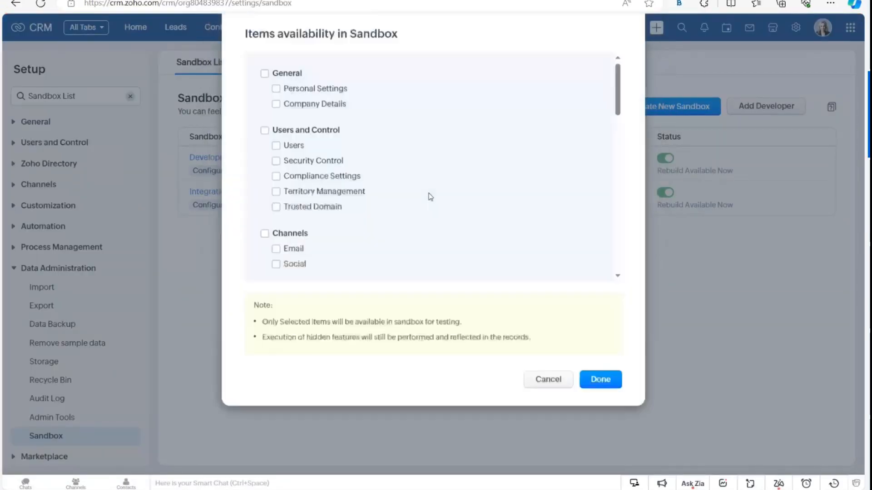
pyautogui.scroll(-3, 410, 190)
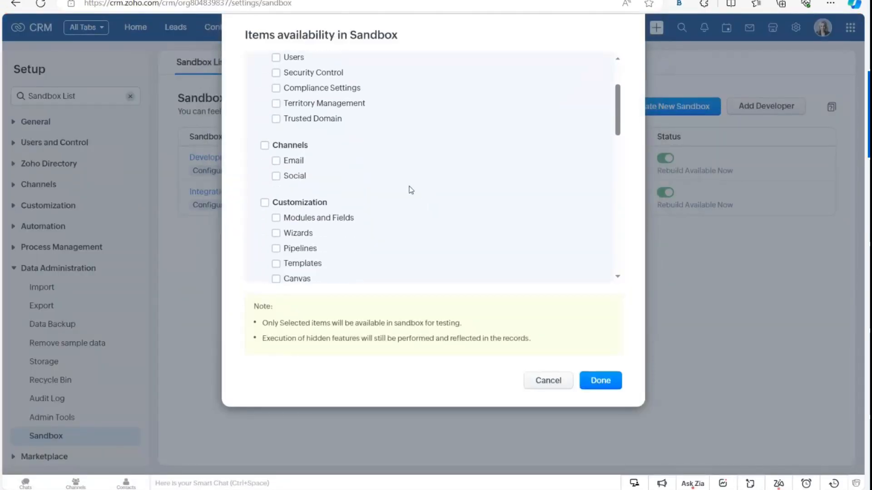
pyautogui.click(275, 274)
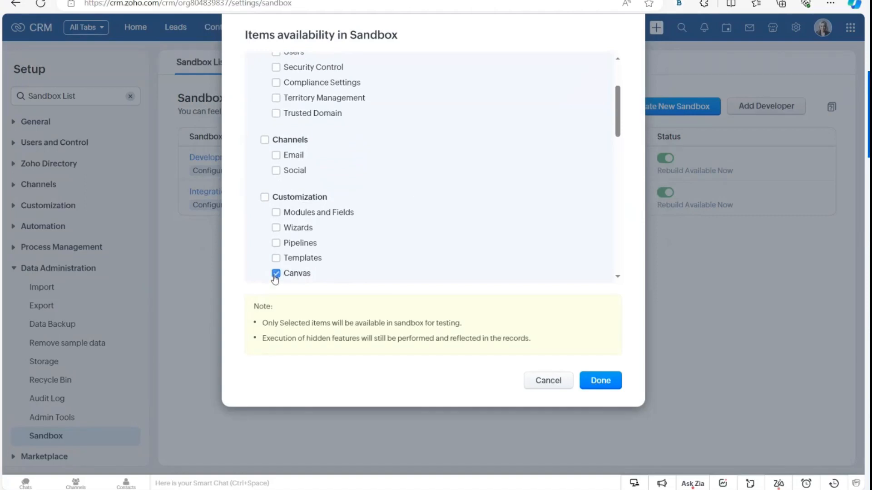
pyautogui.click(551, 384)
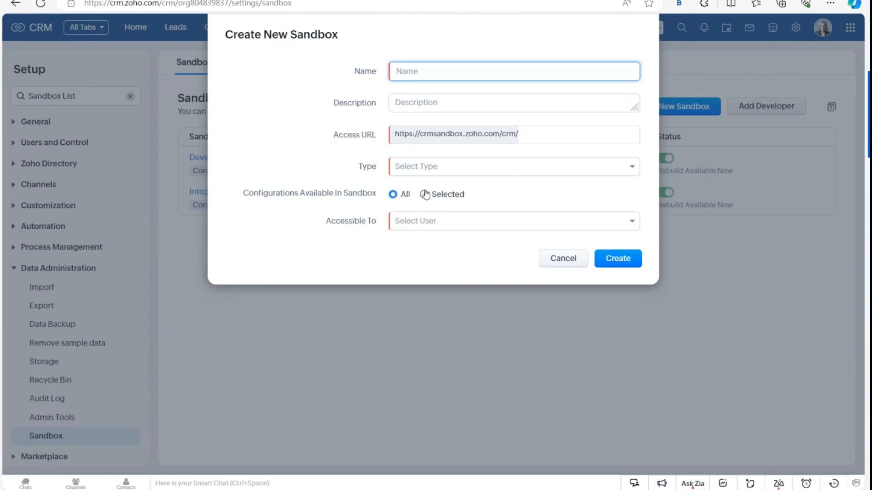
pyautogui.click(558, 262)
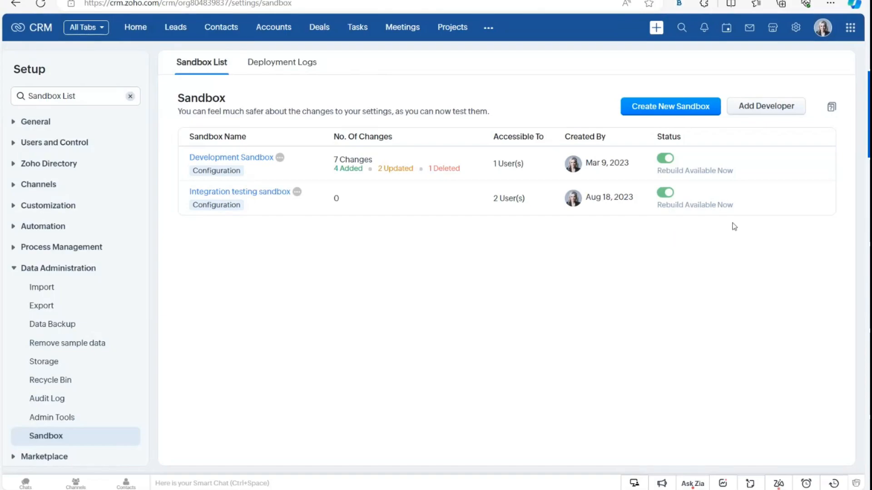
# Enter the Integration testing sandbox and open its Canvas customization settings.
pyautogui.moveTo(706, 207)
pyautogui.click(776, 203)
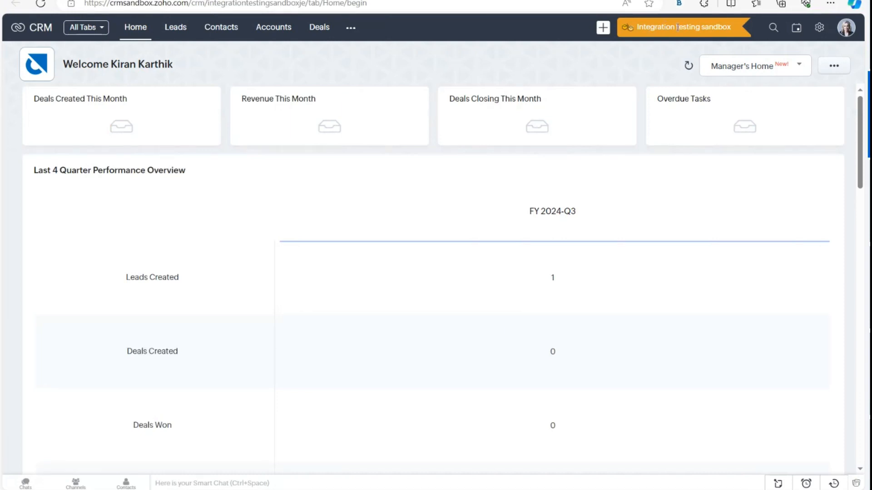
pyautogui.click(820, 29)
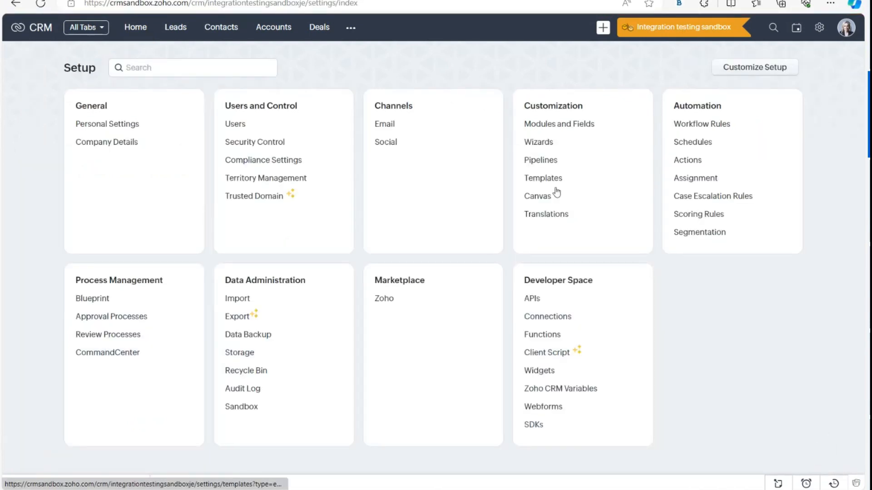
pyautogui.click(530, 195)
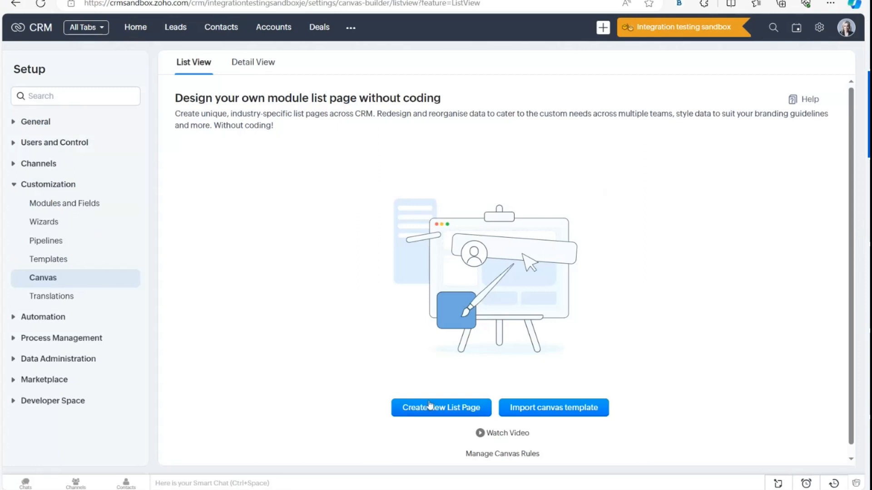
# Create a Table type list page for the Contacts module from the template with the orange header.
pyautogui.click(429, 405)
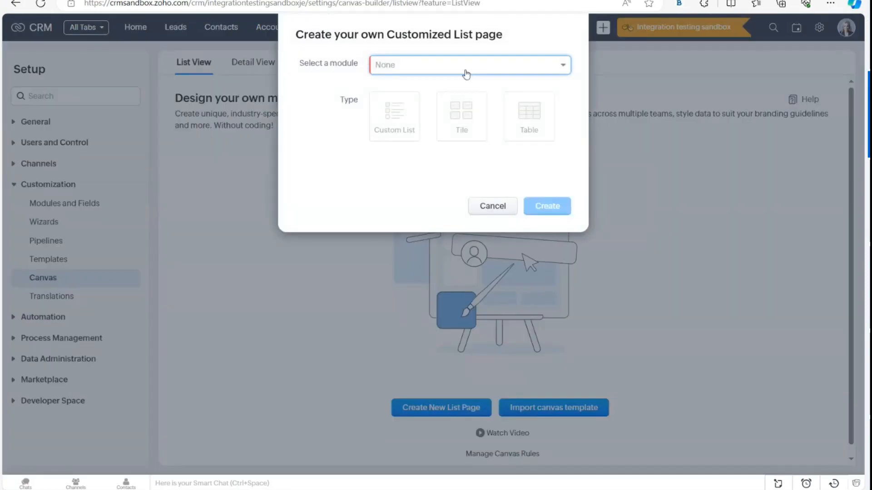
pyautogui.click(467, 72)
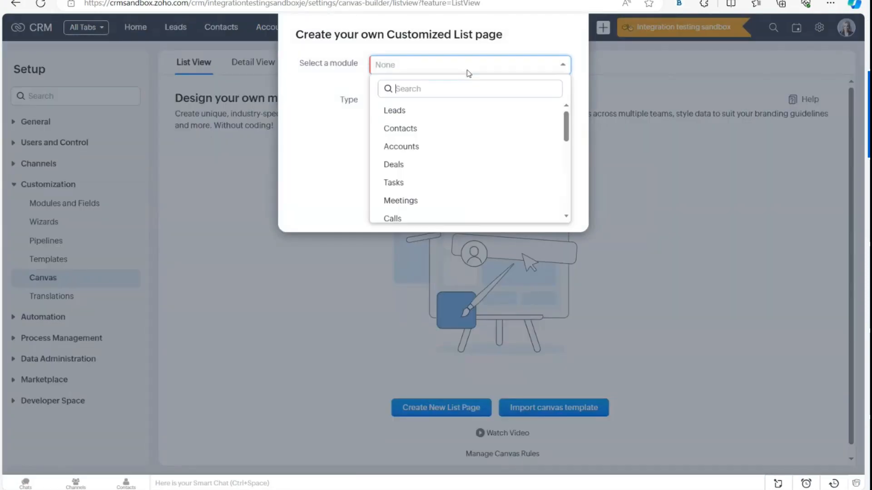
pyautogui.click(441, 135)
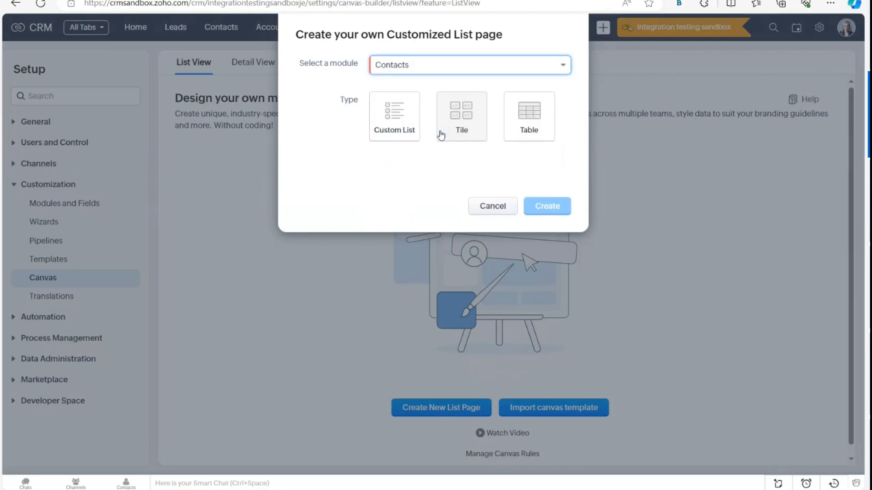
pyautogui.click(524, 136)
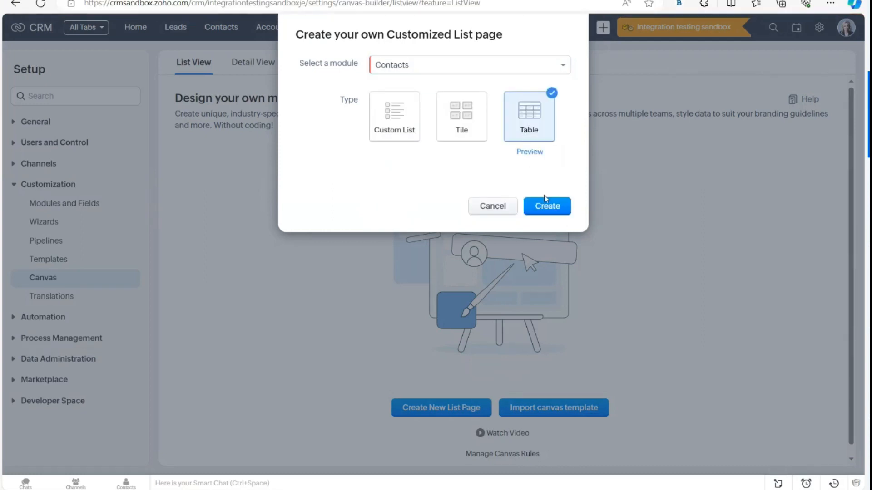
pyautogui.click(547, 207)
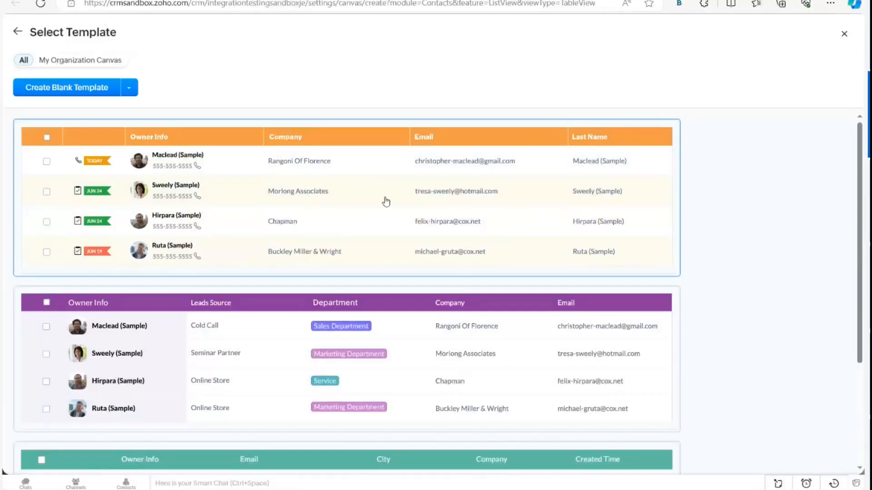
pyautogui.click(384, 201)
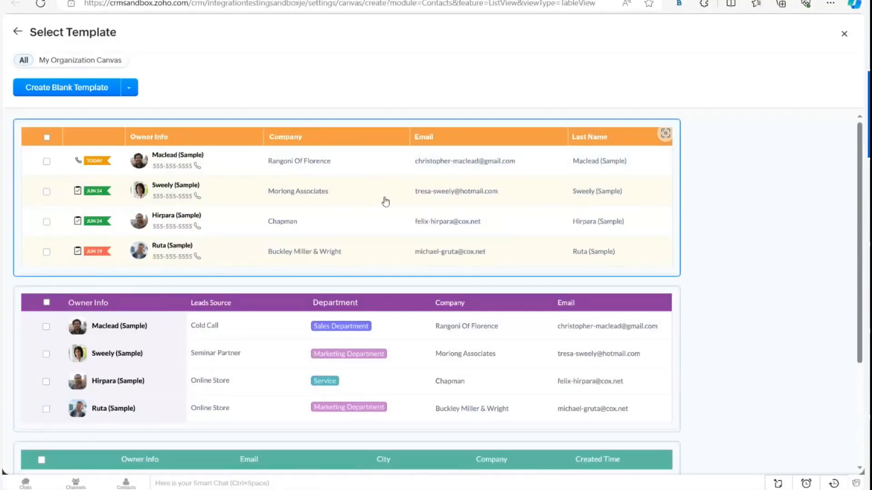
# Name the new Contacts list page canvas "webinar table view" and save it.
pyautogui.click(828, 433)
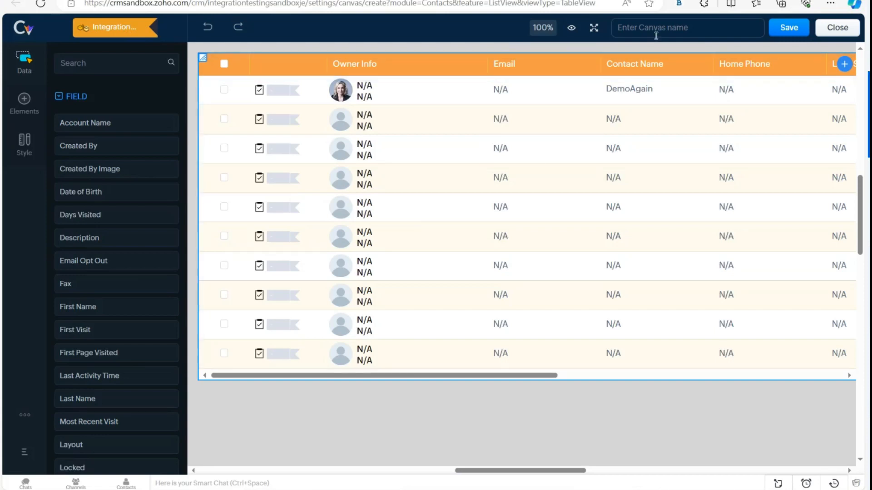
pyautogui.click(668, 28)
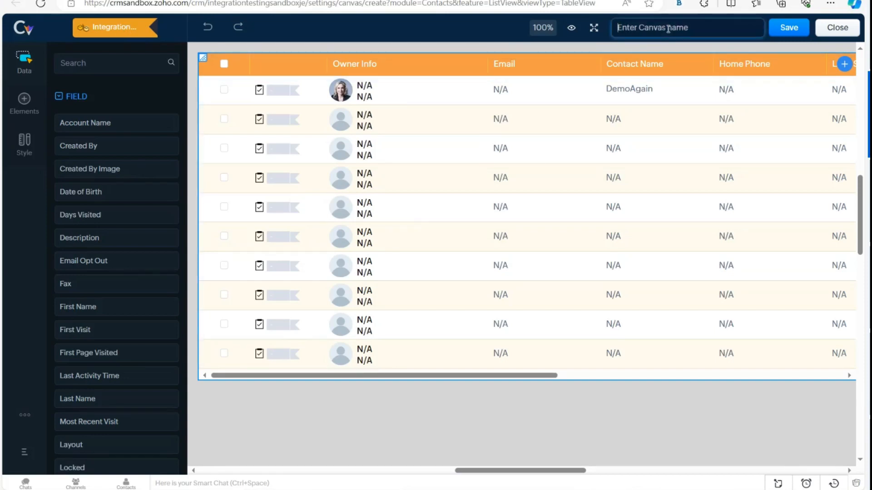
pyautogui.write('webinar t')
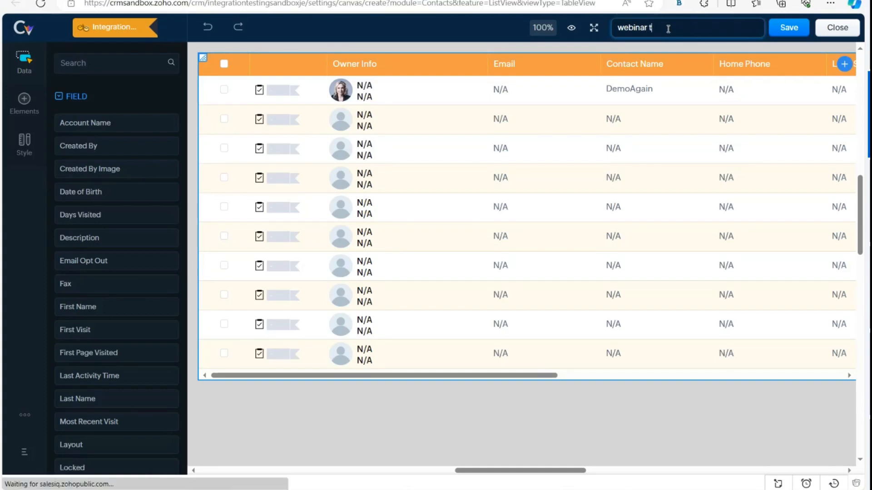
pyautogui.write('ableview')
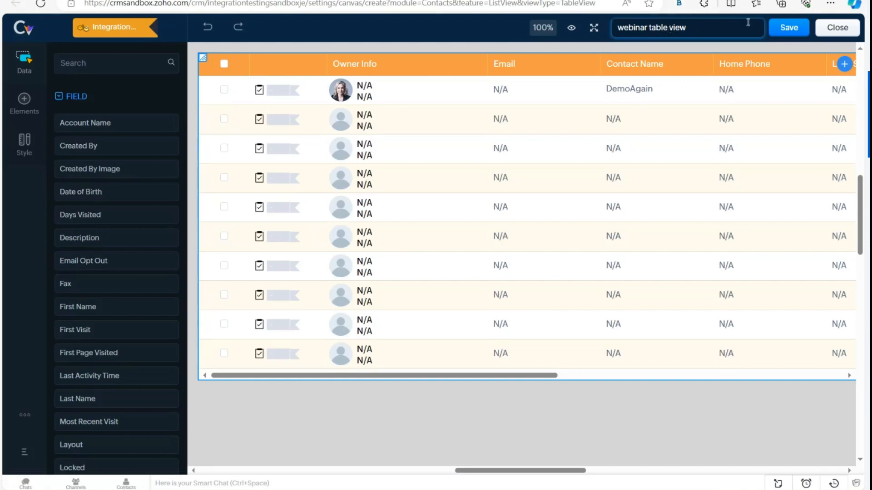
pyautogui.click(789, 33)
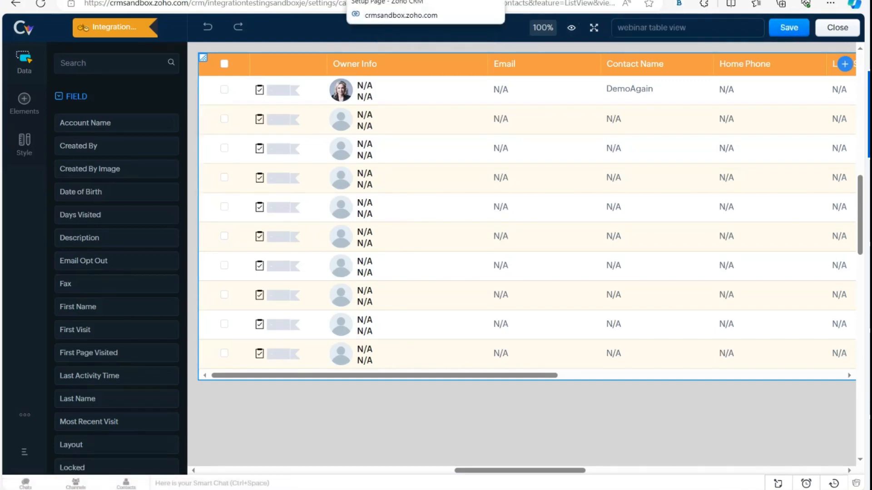
# Open the Contacts module in the sandbox and examine its records in the webinar table view.
pyautogui.click(417, 1)
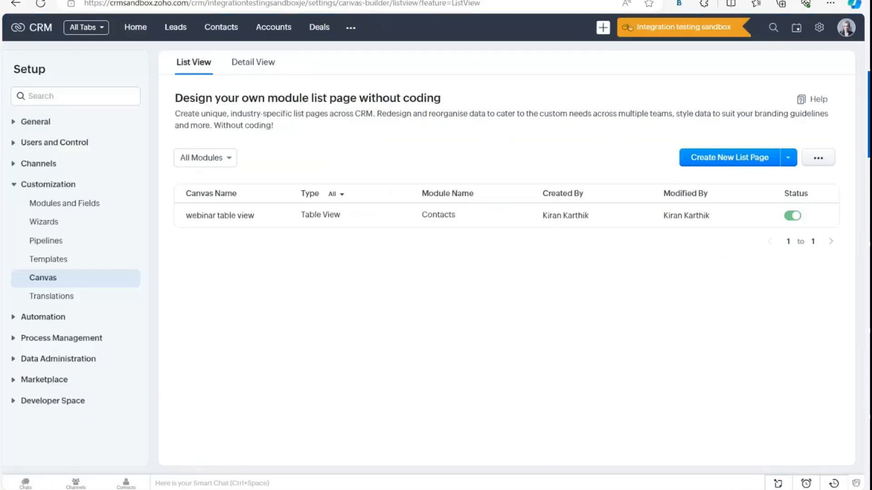
pyautogui.click(225, 31)
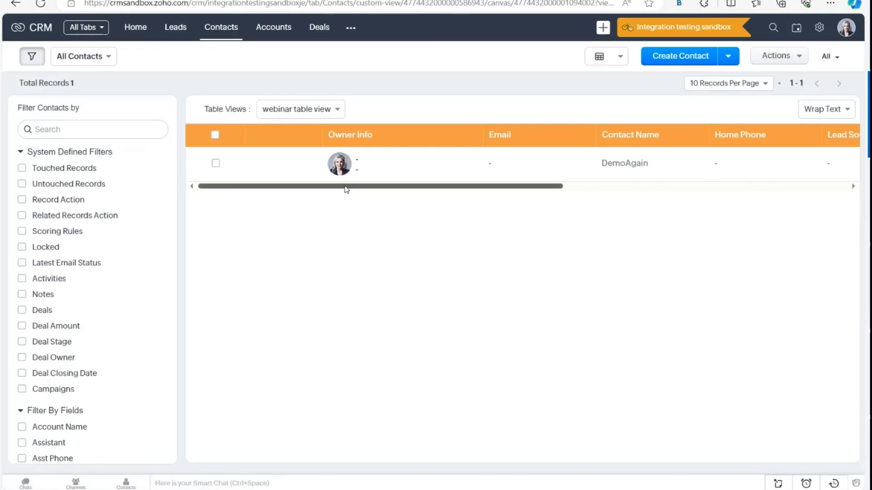
pyautogui.moveTo(347, 187); pyautogui.dragTo(326, 194)
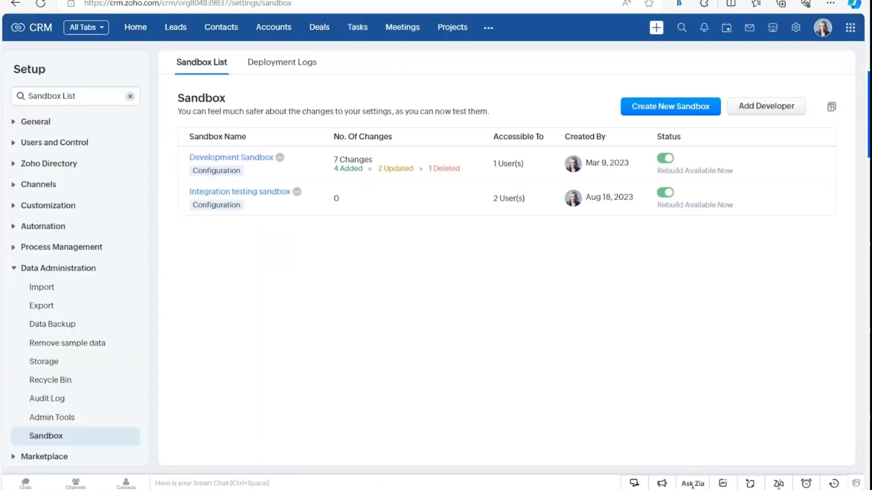
# Open the Integration testing sandbox's change set, select the webinar table view change and deploy it to production.
pyautogui.moveTo(265, 196)
pyautogui.click(255, 193)
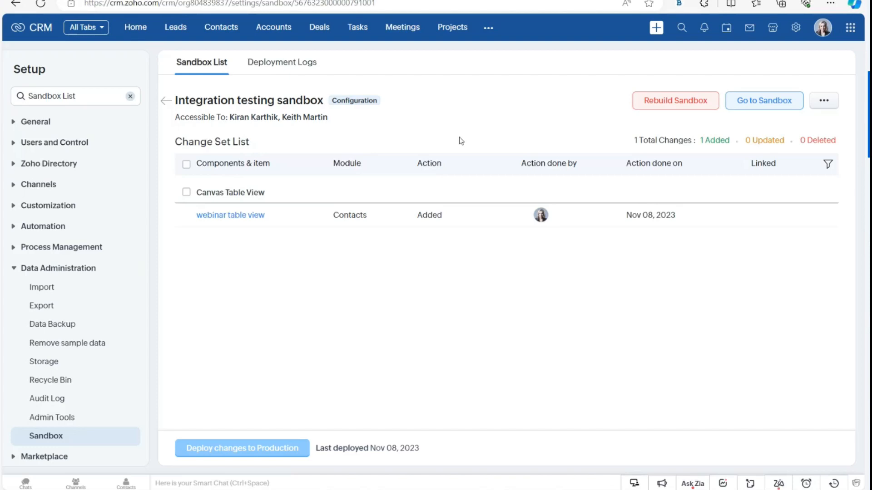
pyautogui.click(186, 216)
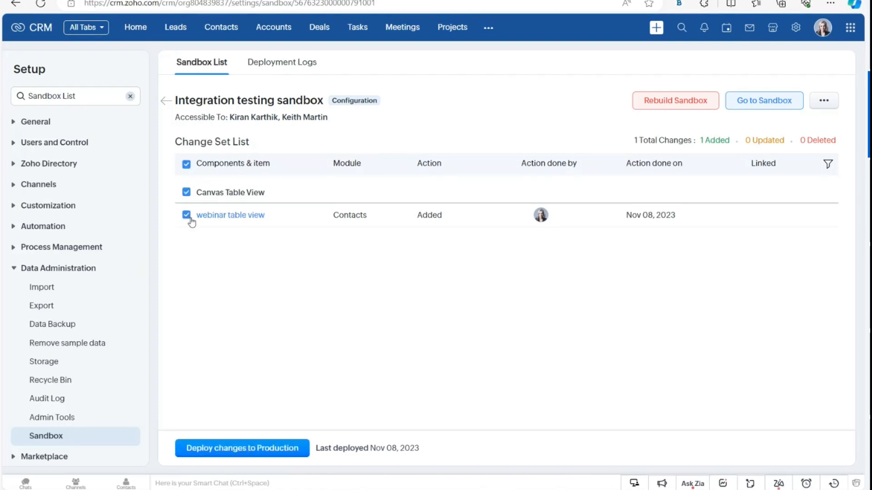
pyautogui.click(260, 454)
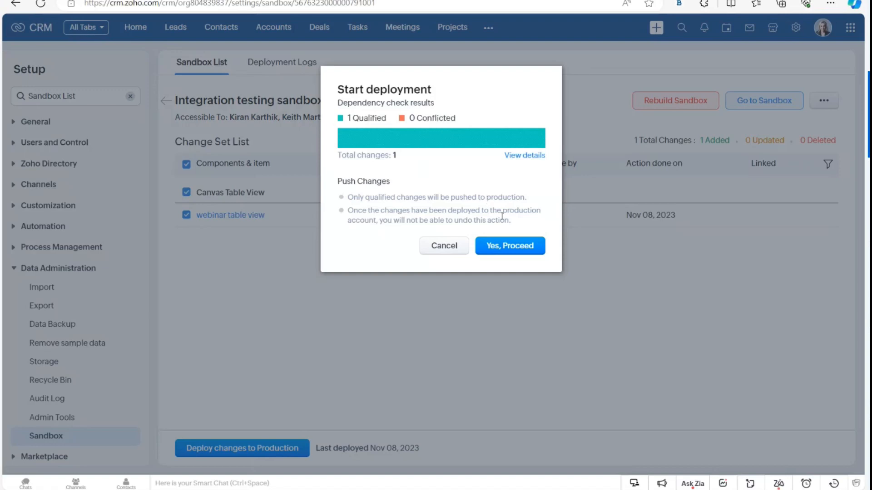
pyautogui.click(516, 251)
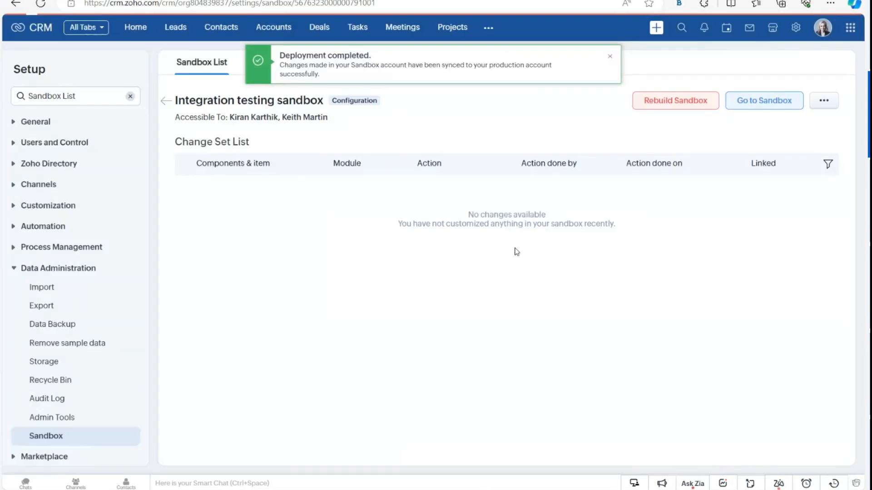
# Open the production Contacts module, switch it to the table layout and display the records in the webinar table view.
pyautogui.click(221, 27)
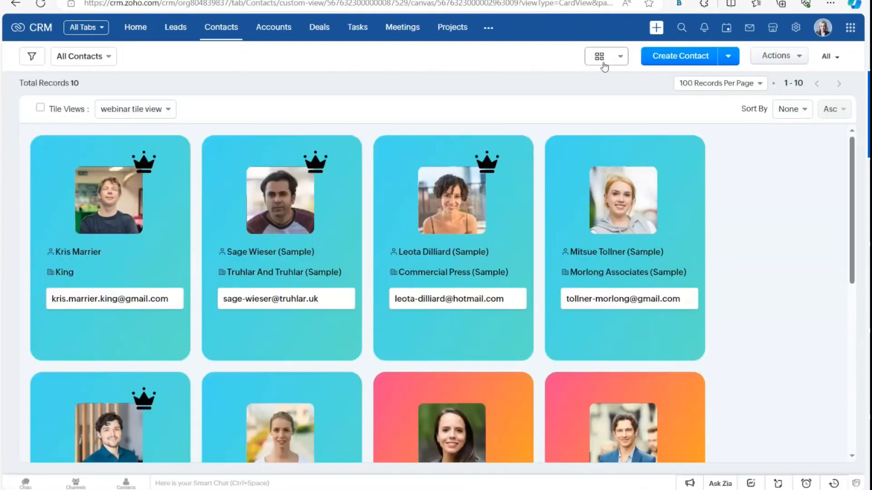
pyautogui.click(600, 56)
pyautogui.click(635, 170)
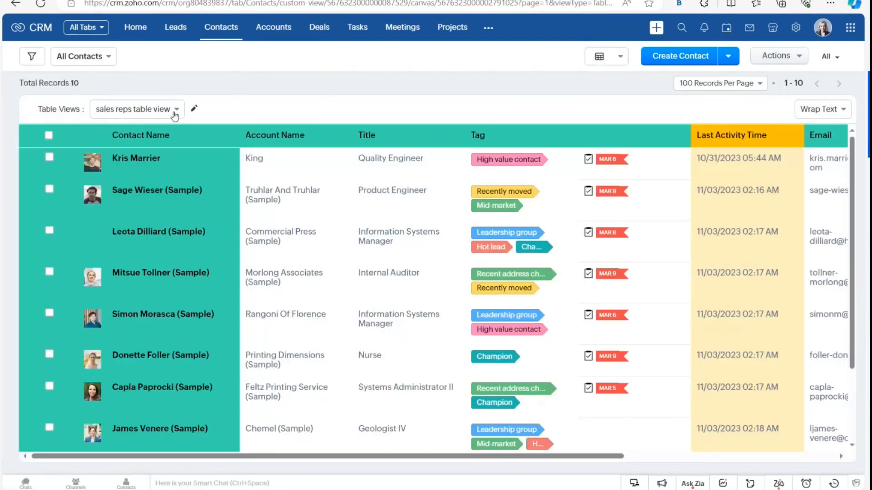
pyautogui.click(158, 113)
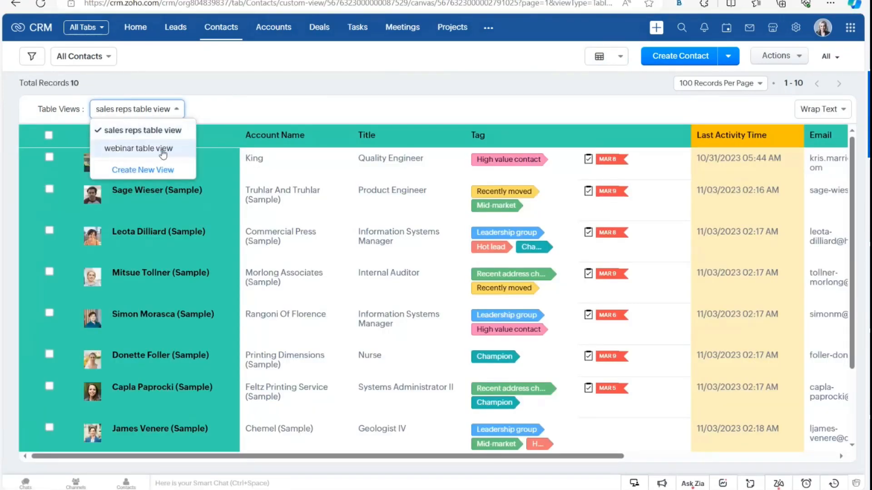
pyautogui.click(179, 149)
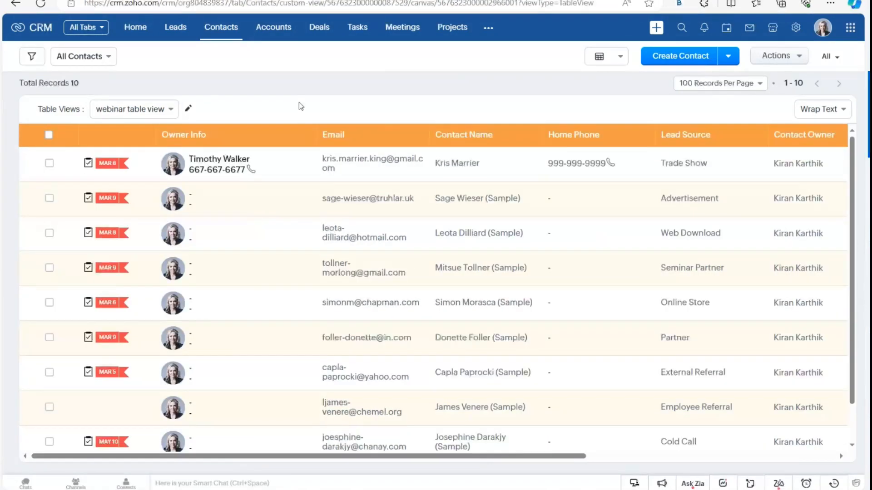
pyautogui.hscroll(8, 421, 270)
pyautogui.hscroll(-8, 421, 269)
# Switch to the "What's new in Canvas" presentation in Firefox and advance to the next slide.
pyautogui.hotkey('alt', 'Tab')
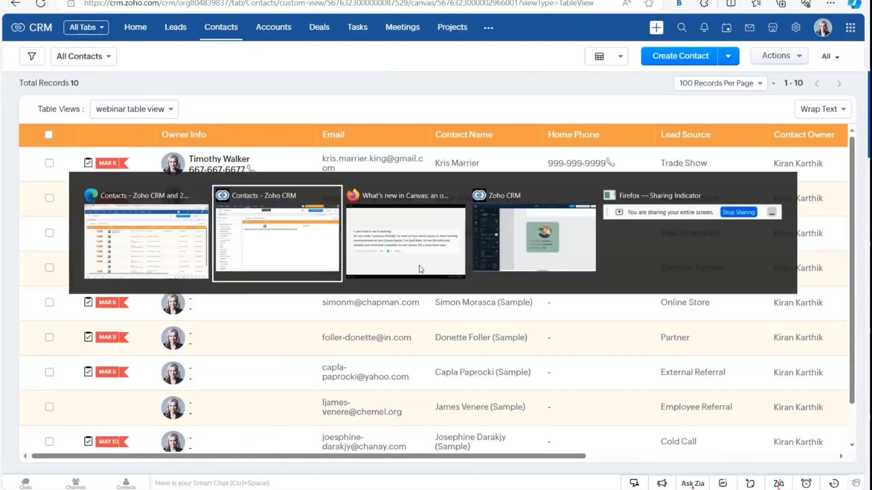
pyautogui.hotkey('alt', 'Tab')
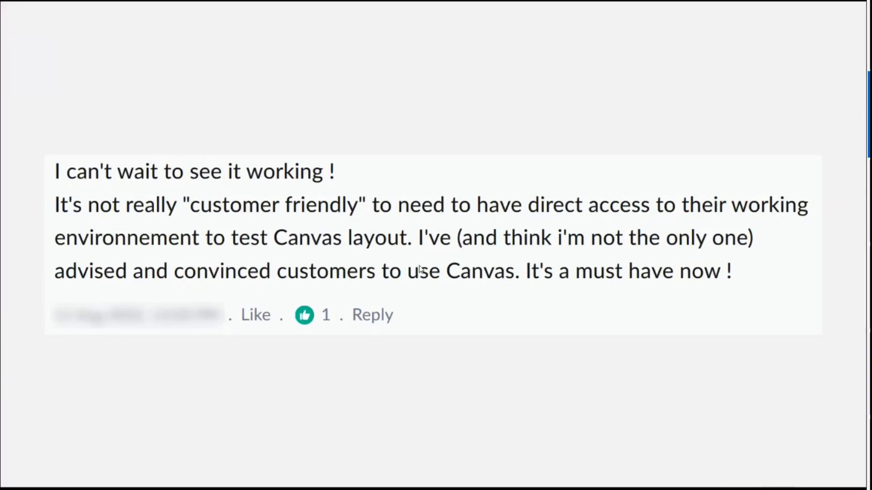
pyautogui.press('Right')
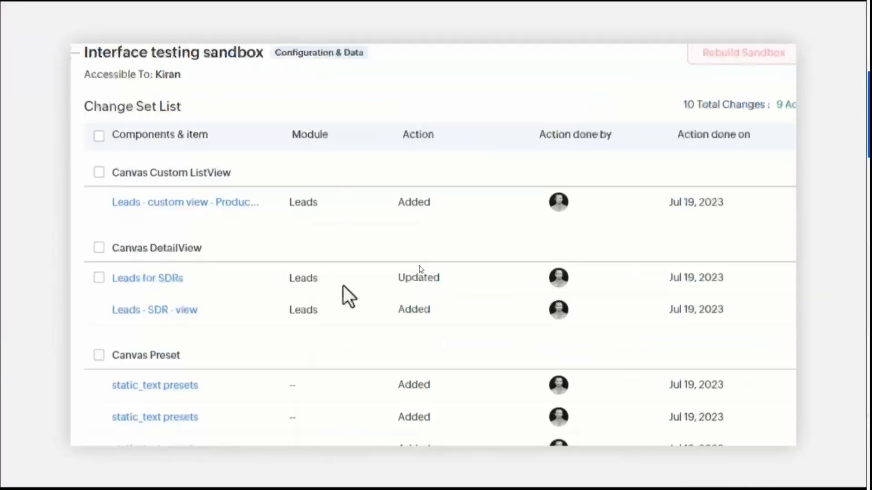